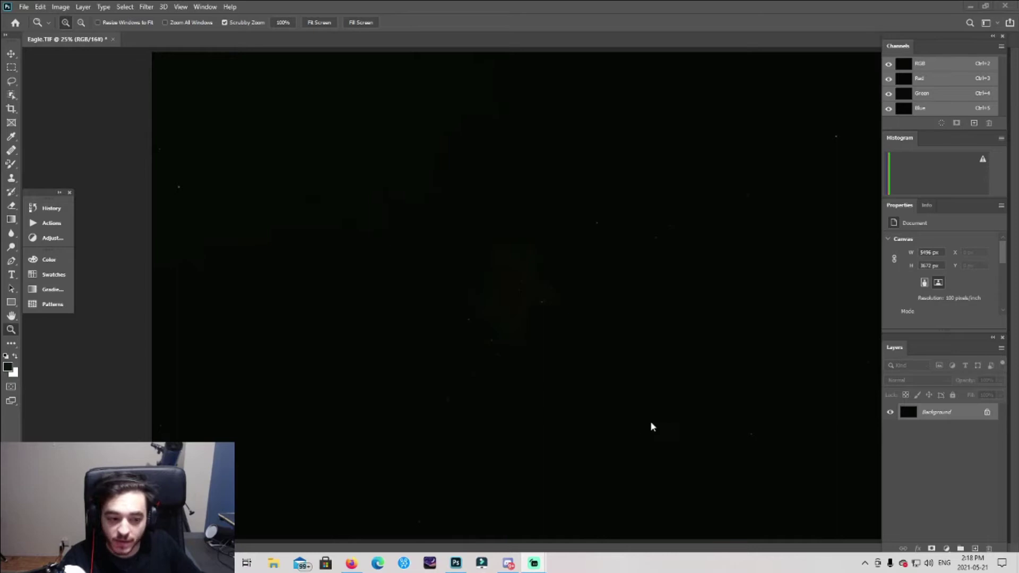
Check the image mode, then open the Camera Raw Filter and cancel it without changes
{"action": "left_click", "coordinate": [69, 7]}
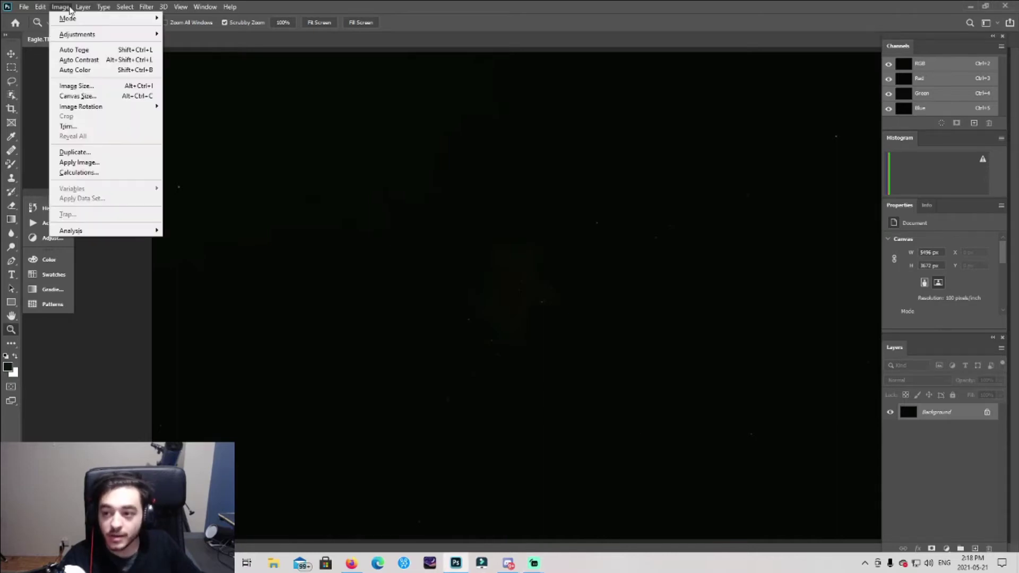
{"action": "mouse_move", "coordinate": [68, 36]}
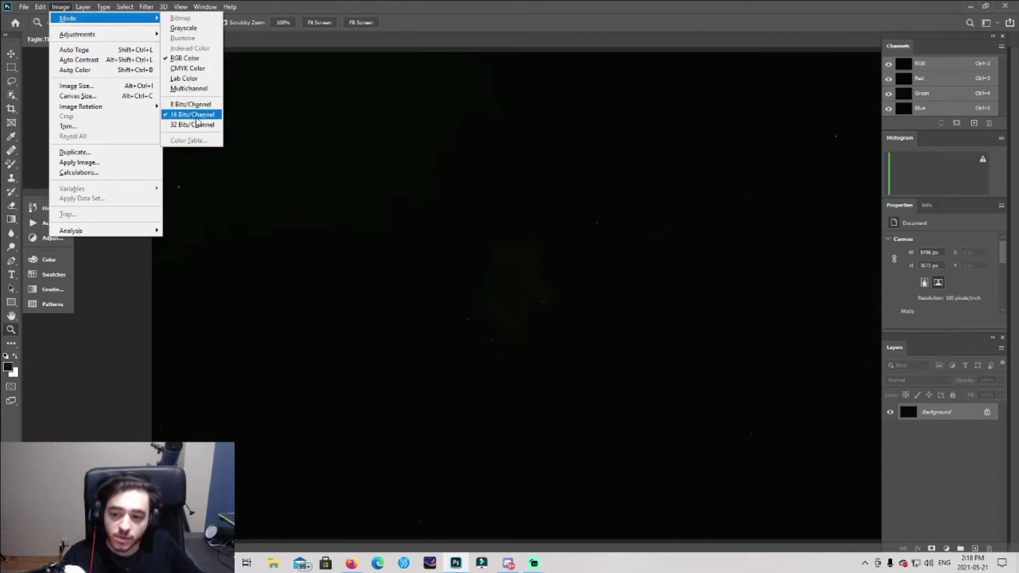
{"action": "mouse_move", "coordinate": [145, 6]}
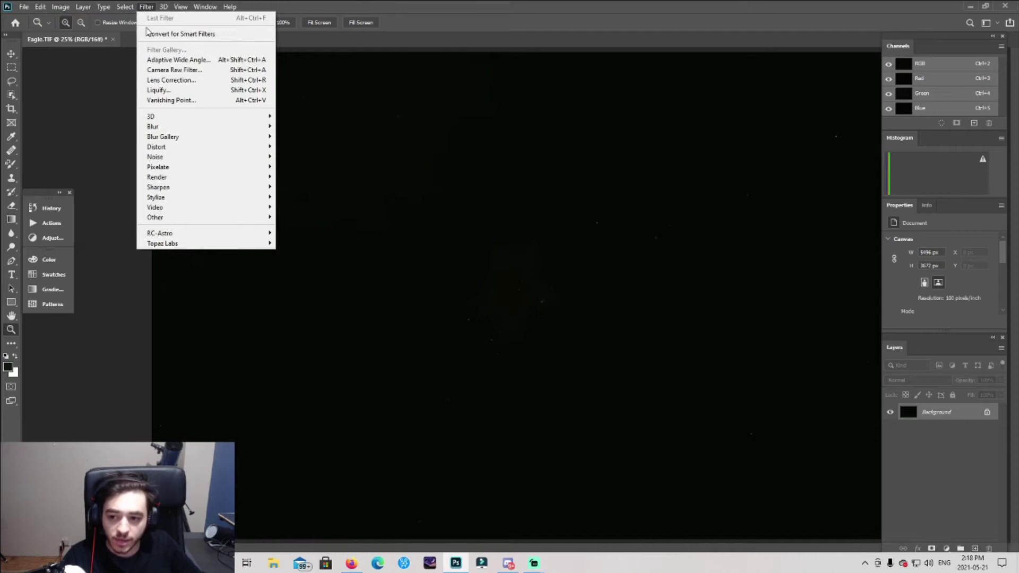
{"action": "left_click", "coordinate": [155, 71]}
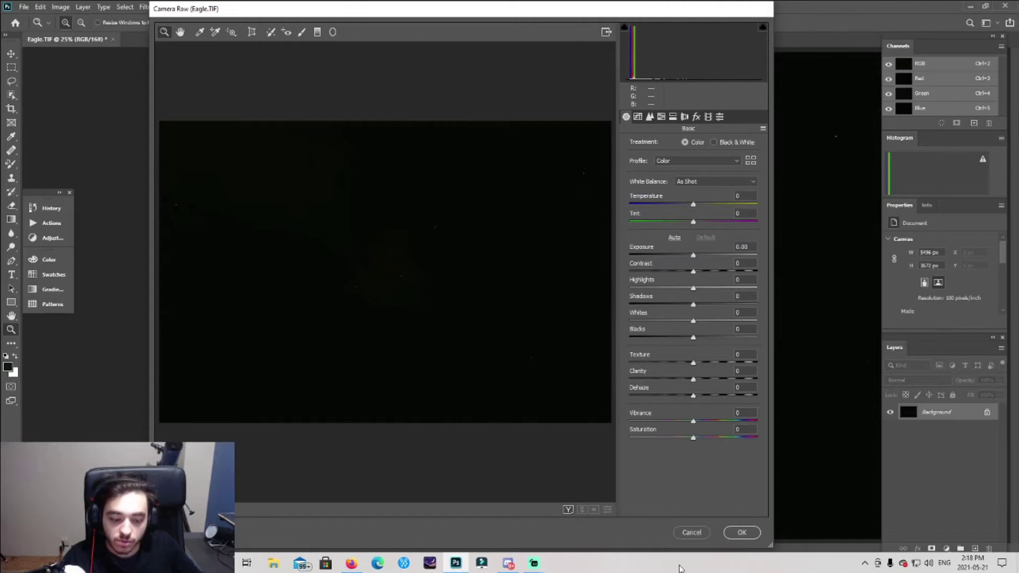
{"action": "left_click", "coordinate": [697, 533]}
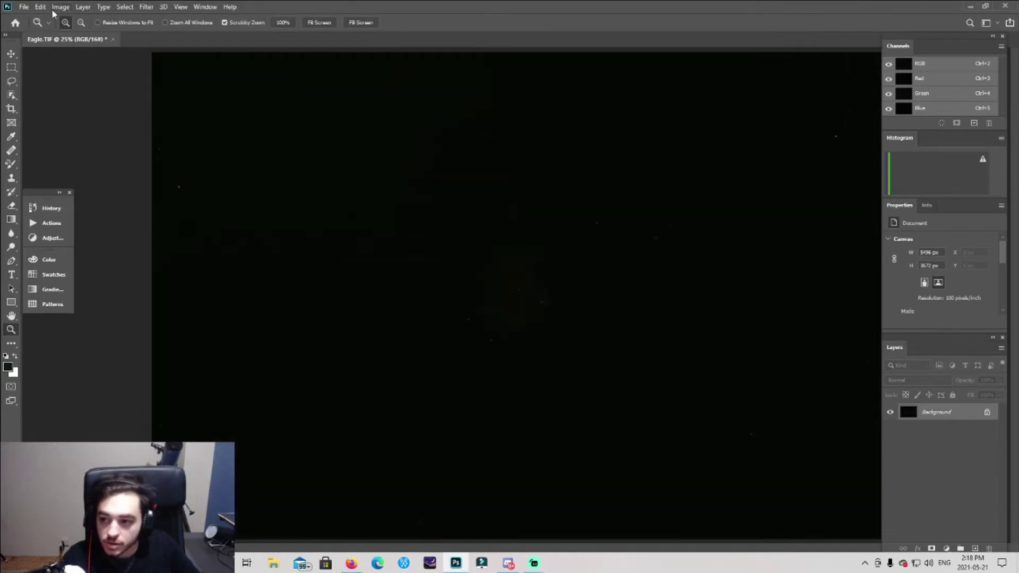
Brighten the image by pulling the Levels white input point down to 110
{"action": "left_click", "coordinate": [60, 7]}
{"action": "mouse_move", "coordinate": [144, 42]}
{"action": "left_click", "coordinate": [181, 43]}
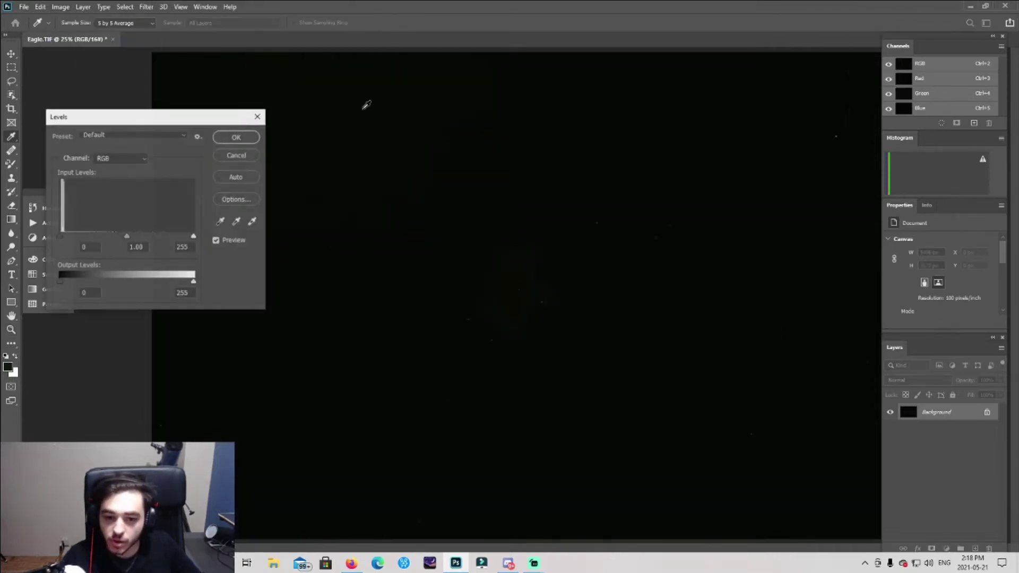
{"action": "left_click_drag", "start_coordinate": [192, 237], "coordinate": [119, 245]}
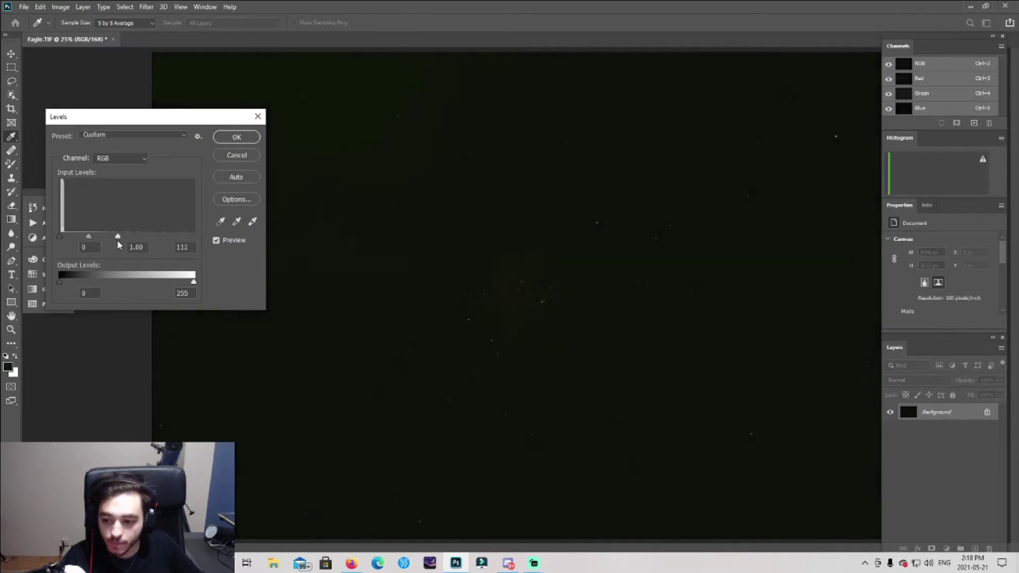
{"action": "left_click", "coordinate": [237, 137]}
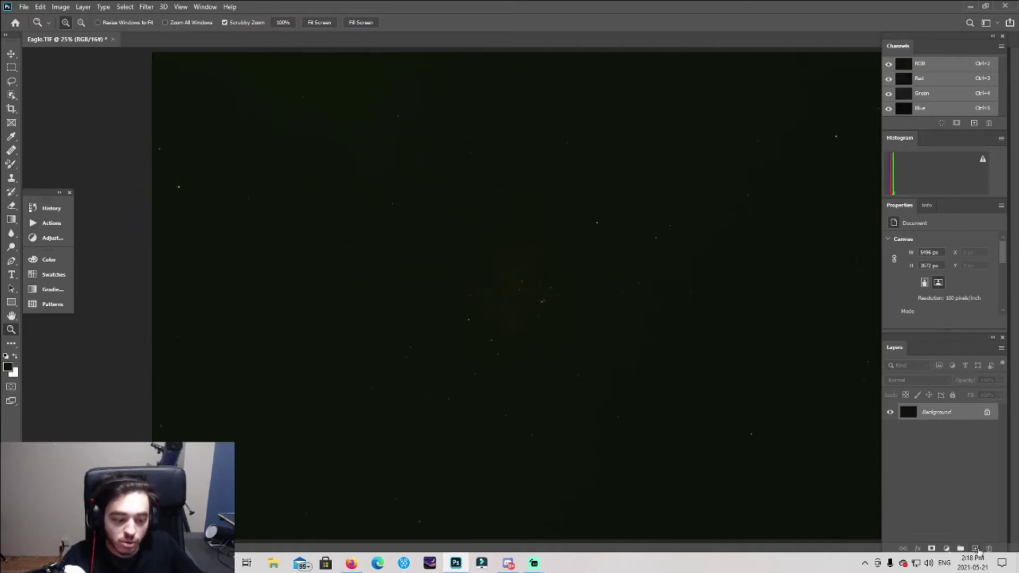
Copy the Background image onto a new layer and name that layer C
{"action": "left_click", "coordinate": [979, 549]}
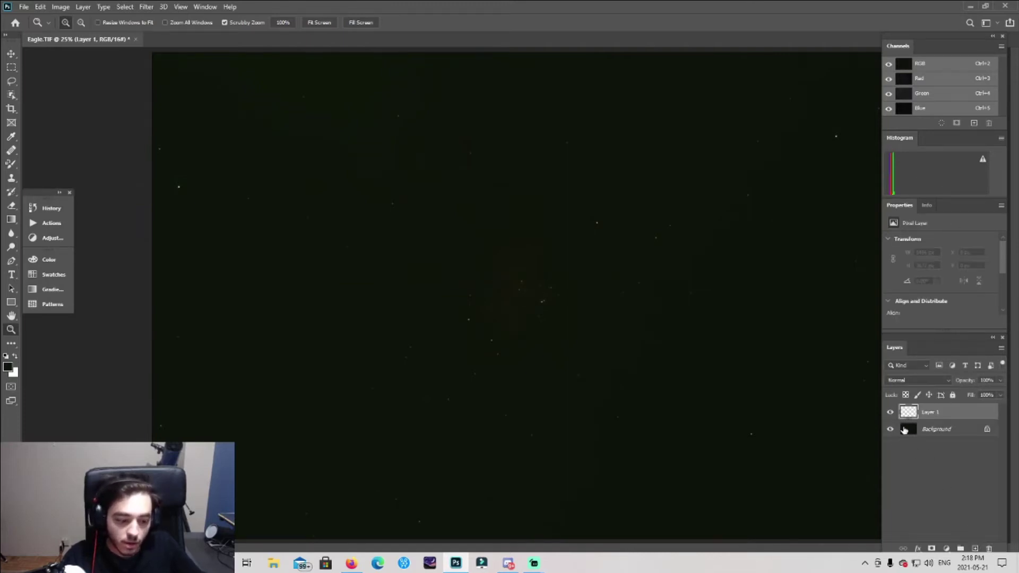
{"action": "left_click", "coordinate": [905, 430]}
{"action": "left_click", "coordinate": [905, 430], "text": "ctrl"}
{"action": "left_click", "coordinate": [909, 415]}
{"action": "key", "text": "alt+BackSpace"}
{"action": "key", "text": "ctrl+d"}
{"action": "double_click", "coordinate": [938, 417]}
{"action": "type", "text": "C"}
{"action": "key", "text": "Return"}
Stretch layer C with an S-shaped Curves adjustment, mapping input 58 to output 9
{"action": "left_click", "coordinate": [60, 7]}
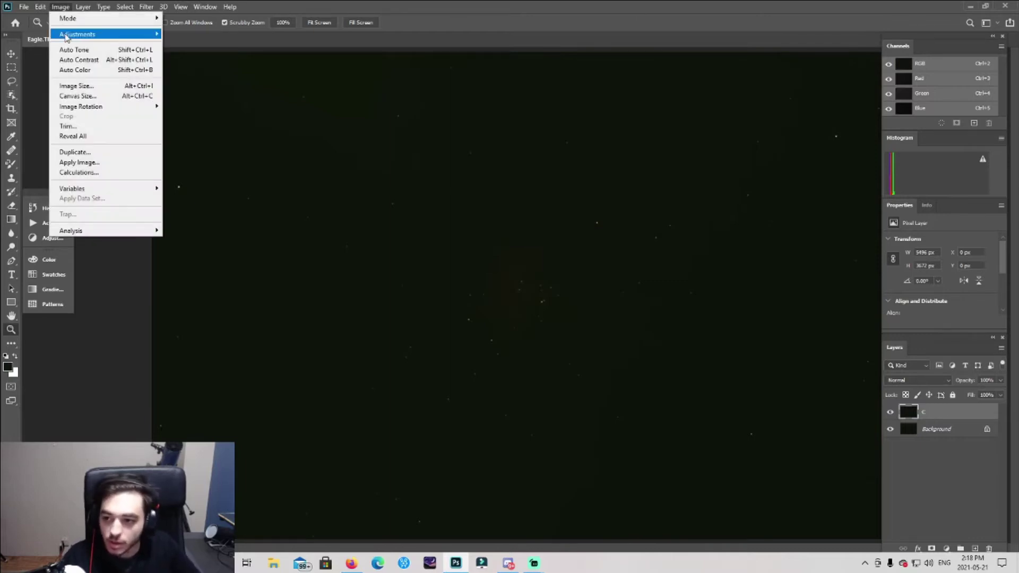
{"action": "mouse_move", "coordinate": [68, 35]}
{"action": "left_click", "coordinate": [202, 54]}
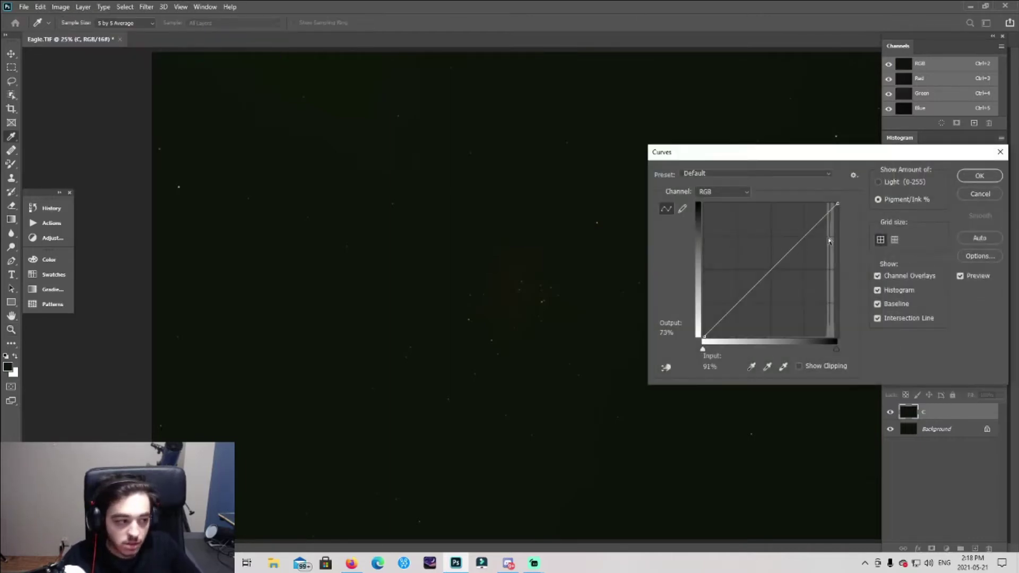
{"action": "left_click_drag", "start_coordinate": [826, 165], "coordinate": [852, 134]}
{"action": "left_click", "coordinate": [794, 246]}
{"action": "left_click_drag", "start_coordinate": [794, 246], "coordinate": [820, 262]}
{"action": "left_click_drag", "start_coordinate": [793, 300], "coordinate": [796, 308]}
{"action": "key", "text": "z"}
{"action": "left_click", "coordinate": [992, 158]}
{"action": "left_click_drag", "start_coordinate": [519, 328], "coordinate": [546, 356]}
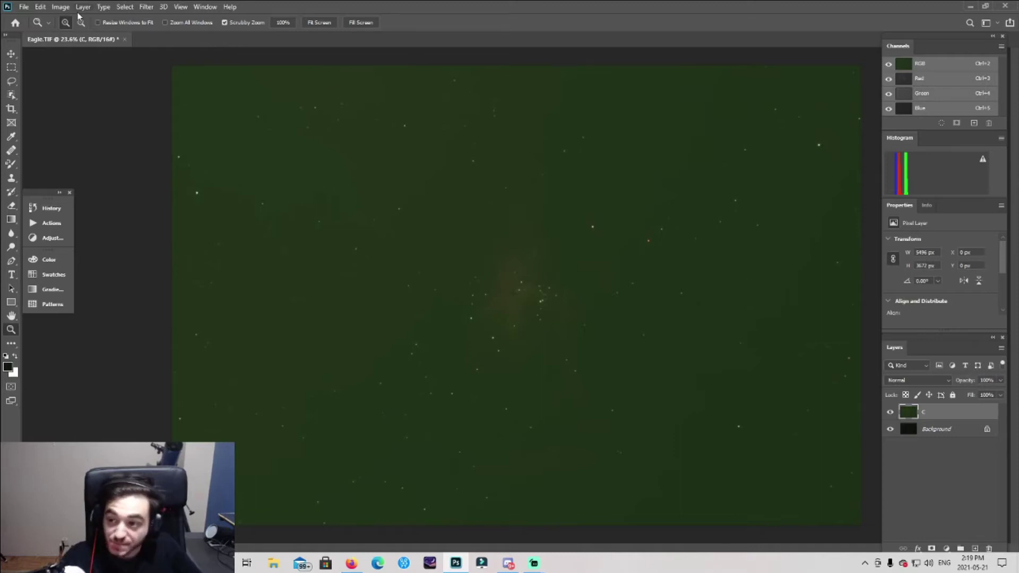
Remove the green cast by sampling the background sky with the Levels gray-point eyedropper
{"action": "left_click", "coordinate": [61, 7]}
{"action": "mouse_move", "coordinate": [70, 36]}
{"action": "left_click", "coordinate": [183, 44]}
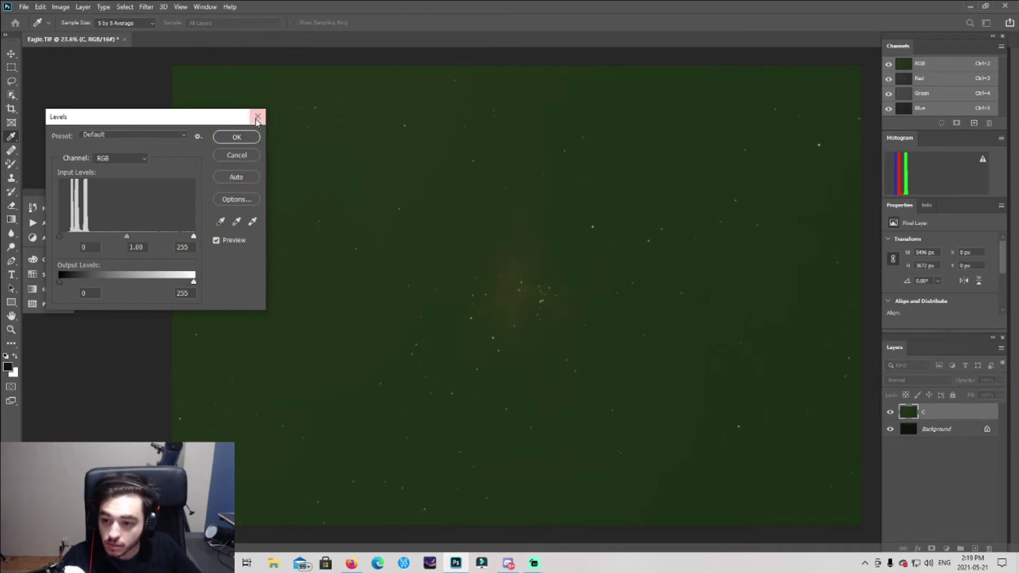
{"action": "left_click", "coordinate": [236, 223]}
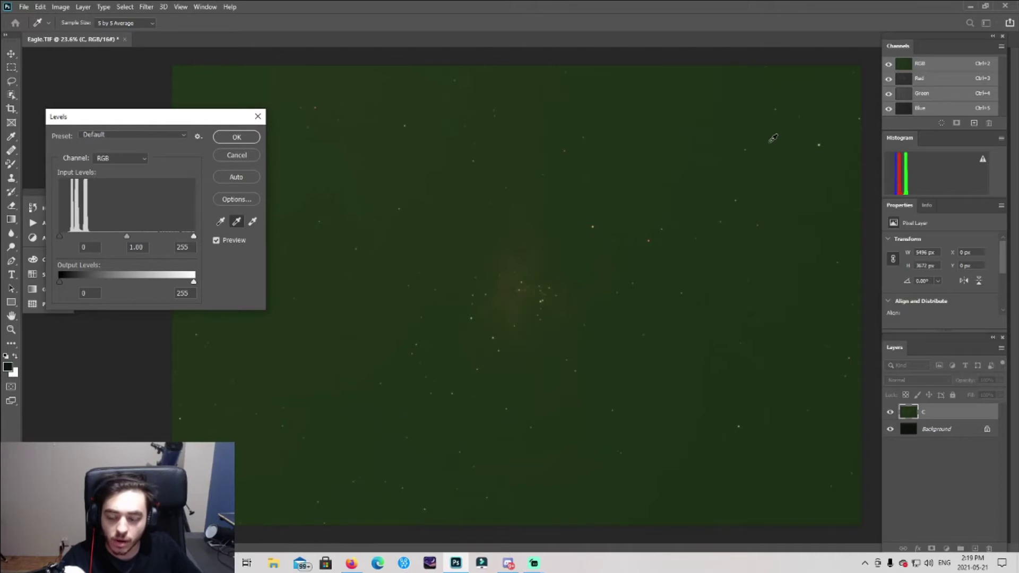
{"action": "left_click", "coordinate": [772, 138]}
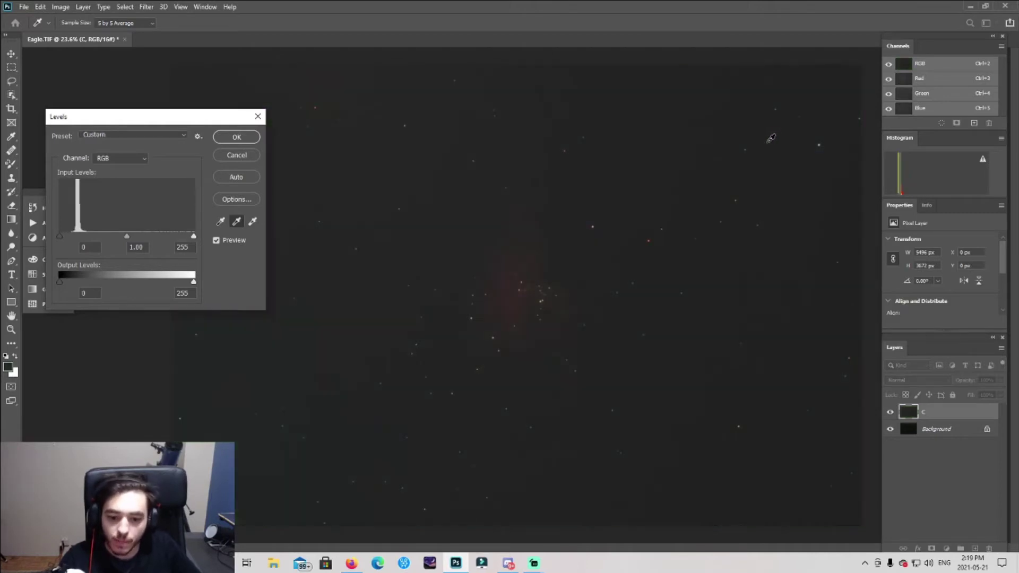
{"action": "left_click", "coordinate": [257, 138]}
Apply a second, steeper Curves stretch to layer C with midtone and shadow points (input 58 to output 9)
{"action": "key", "text": "z"}
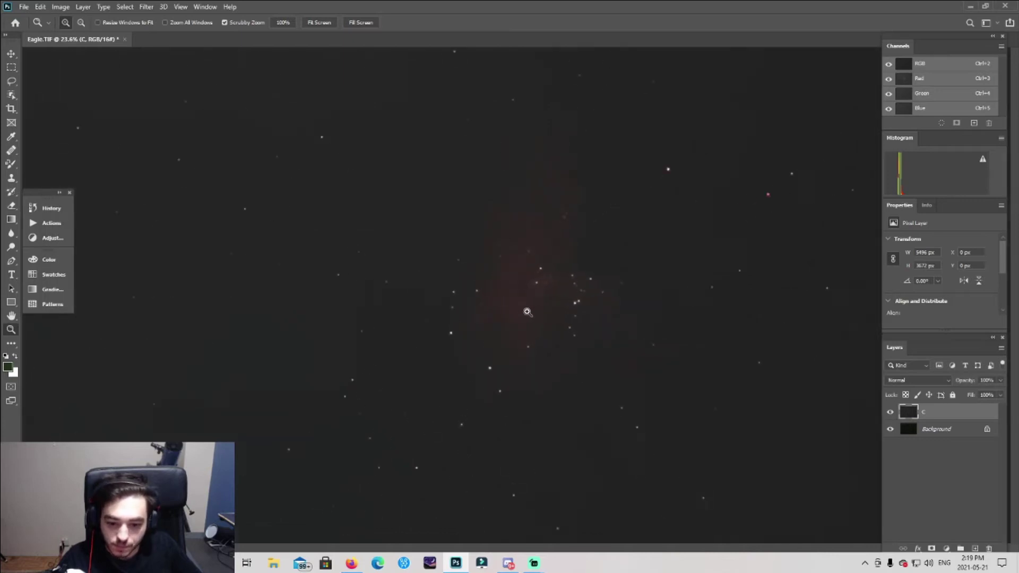
{"action": "left_click_drag", "start_coordinate": [530, 313], "coordinate": [510, 291]}
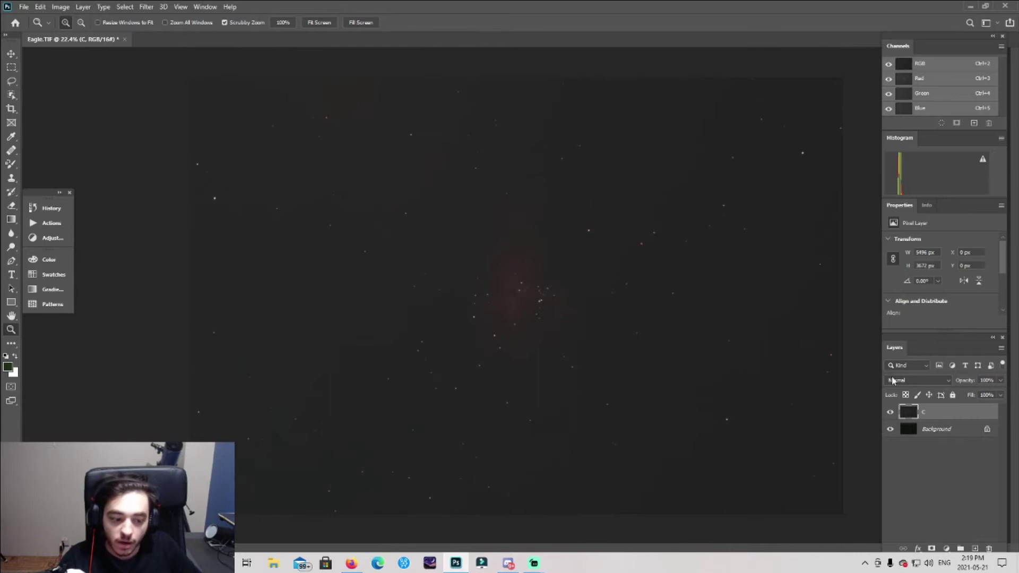
{"action": "left_click", "coordinate": [60, 7]}
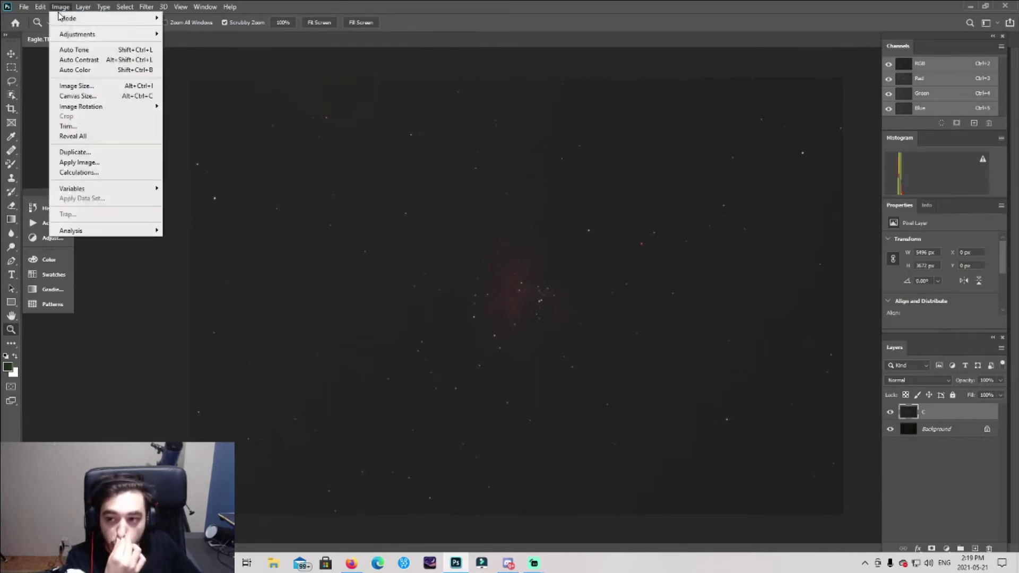
{"action": "mouse_move", "coordinate": [80, 34]}
{"action": "left_click", "coordinate": [196, 54]}
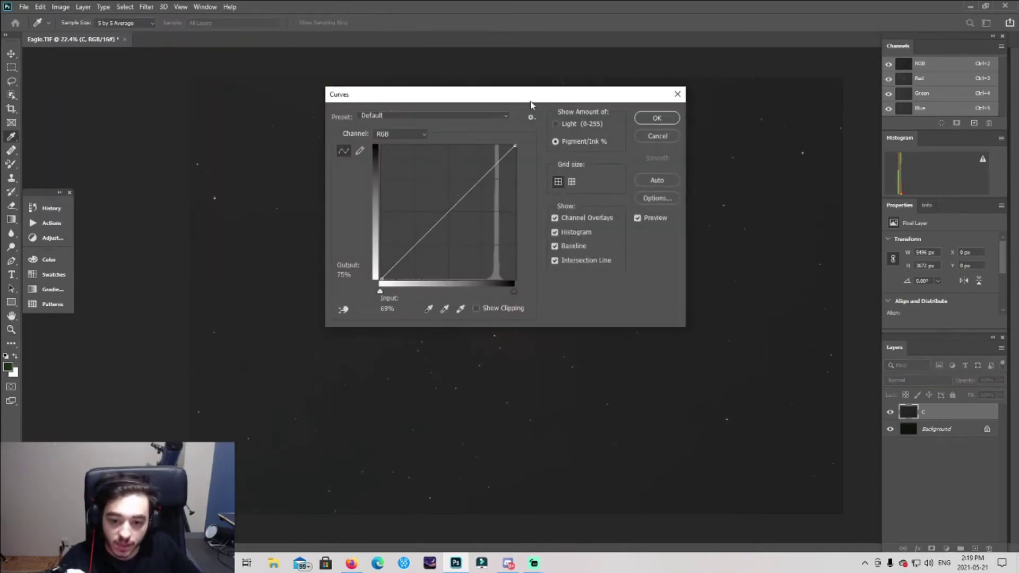
{"action": "left_click_drag", "start_coordinate": [531, 105], "coordinate": [875, 74]}
{"action": "left_click", "coordinate": [803, 173]}
{"action": "left_click_drag", "start_coordinate": [803, 173], "coordinate": [824, 188]}
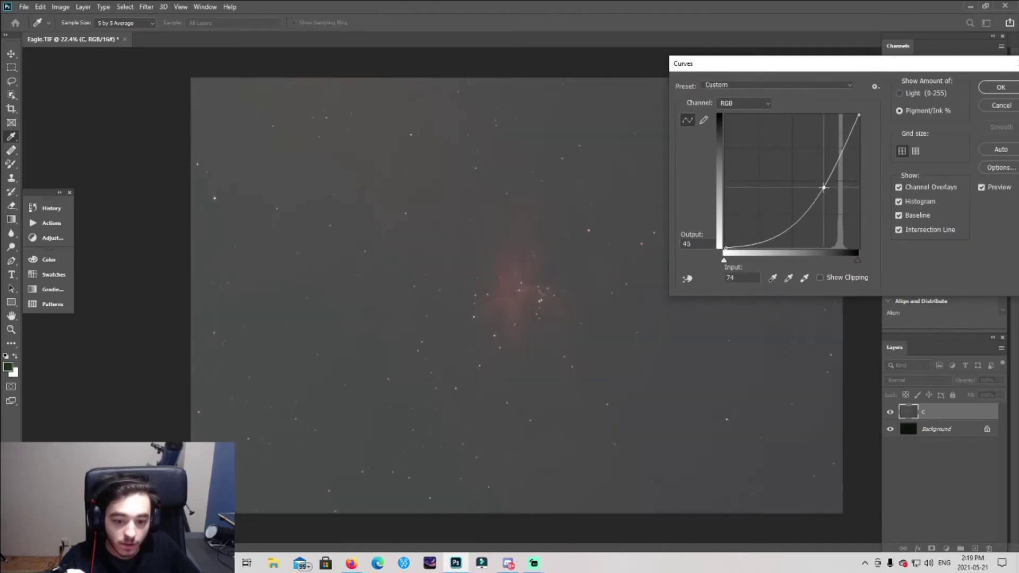
{"action": "left_click", "coordinate": [794, 229]}
{"action": "left_click_drag", "start_coordinate": [794, 229], "coordinate": [802, 234]}
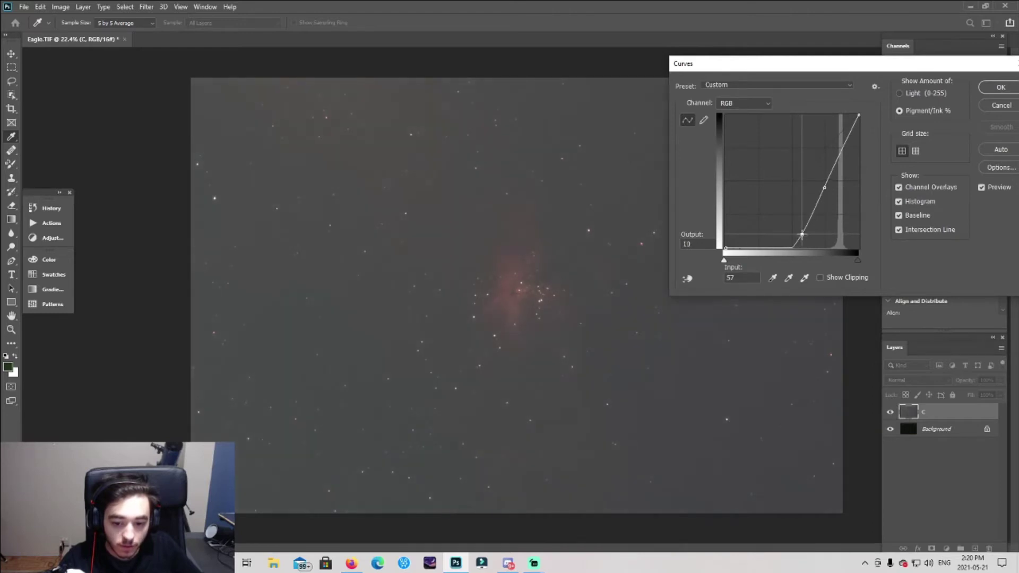
{"action": "left_click", "coordinate": [1002, 87]}
{"action": "key", "text": "z"}
{"action": "left_click_drag", "start_coordinate": [512, 279], "coordinate": [540, 326]}
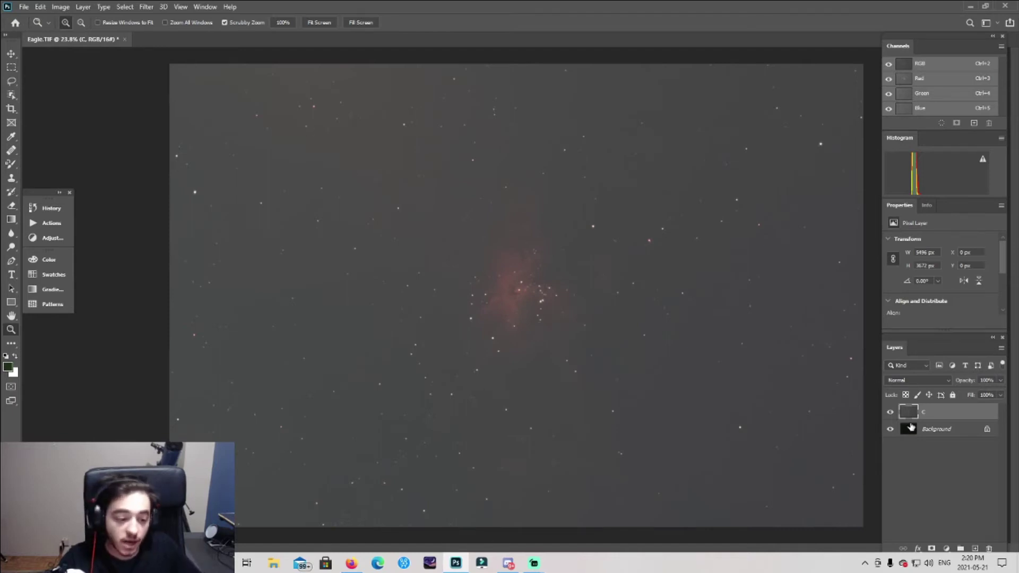
Put a copy of layer C on a new layer named L
{"action": "left_click", "coordinate": [975, 549]}
{"action": "left_click", "coordinate": [910, 429]}
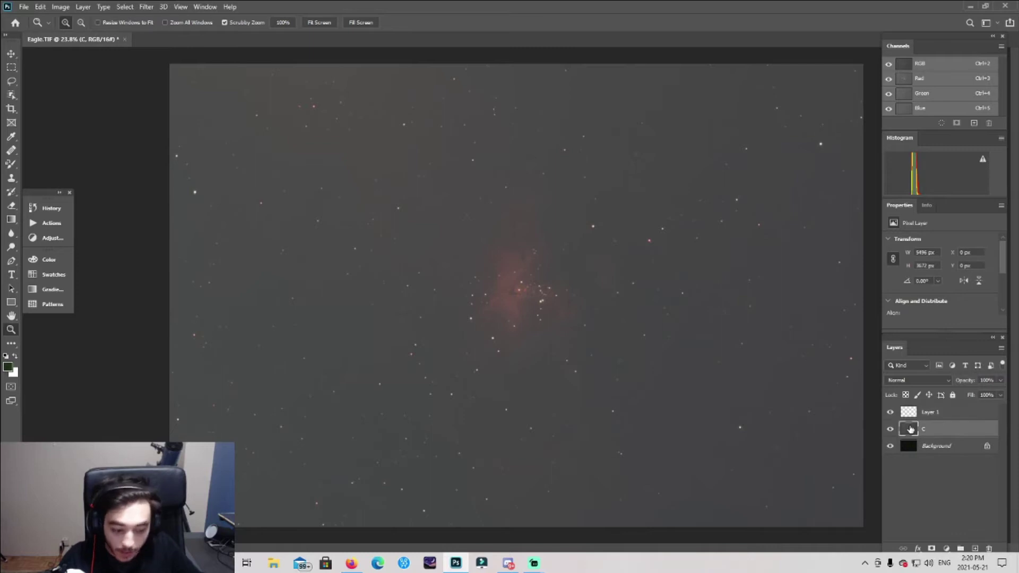
{"action": "left_click", "coordinate": [914, 413]}
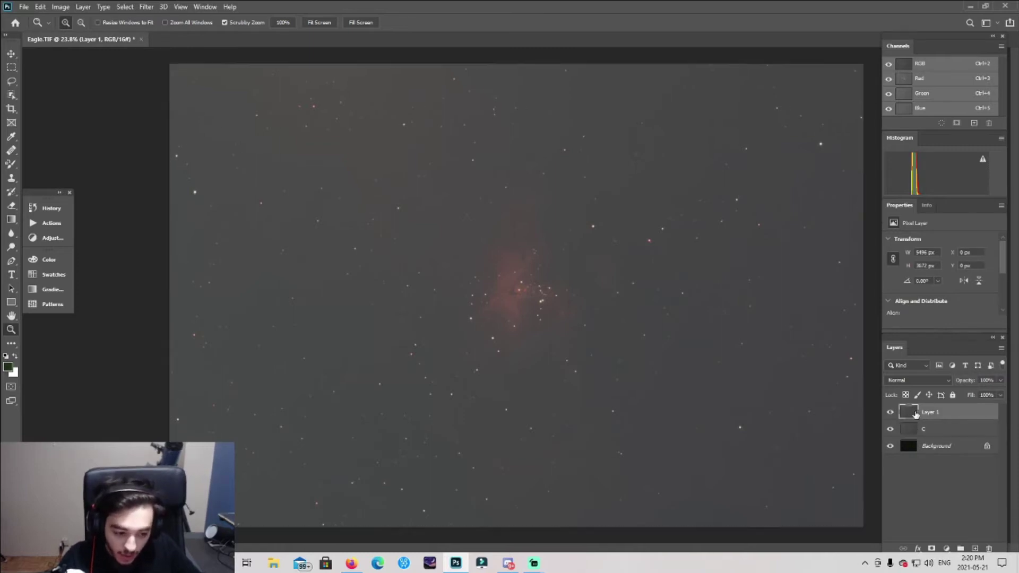
{"action": "double_click", "coordinate": [926, 413]}
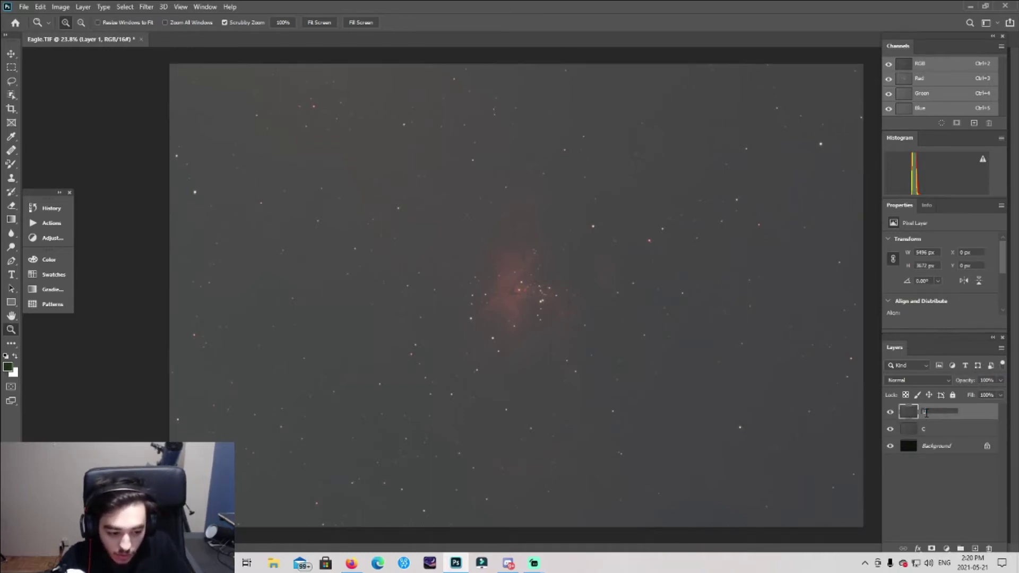
{"action": "type", "text": "L"}
{"action": "key", "text": "Return"}
Darken the sky on layer L by raising the Levels black input to 42
{"action": "left_click", "coordinate": [60, 7]}
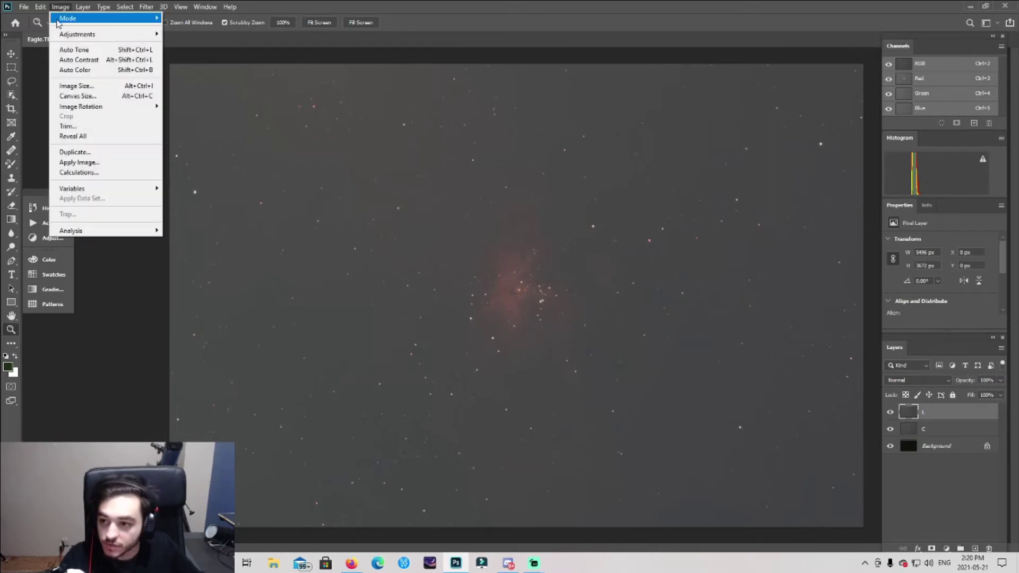
{"action": "mouse_move", "coordinate": [80, 34]}
{"action": "left_click", "coordinate": [202, 45]}
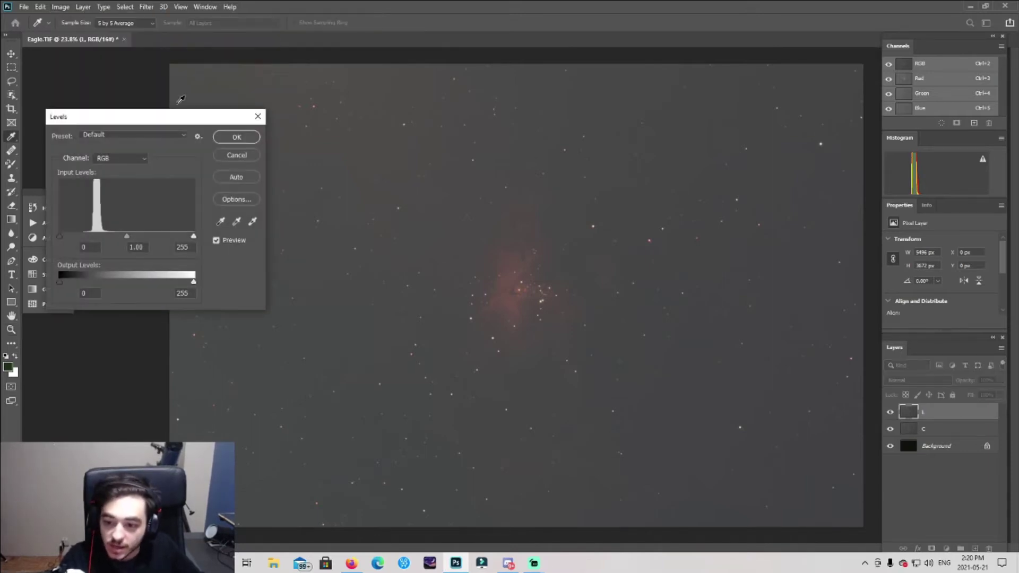
{"action": "left_click_drag", "start_coordinate": [164, 114], "coordinate": [855, 144]}
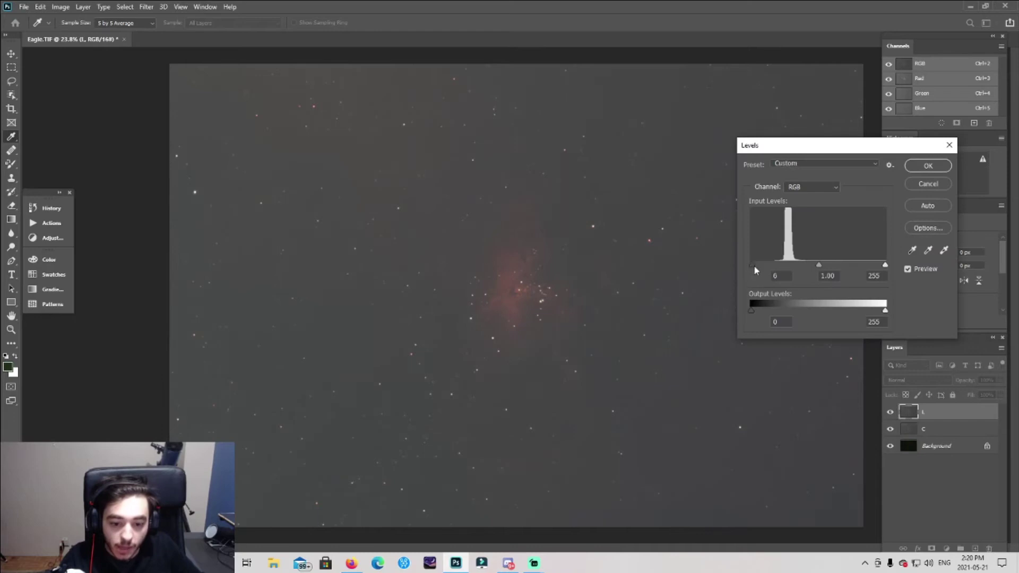
{"action": "mouse_move", "coordinate": [757, 268]}
{"action": "left_mouse_down"}
{"action": "mouse_move", "coordinate": [796, 270]}
{"action": "mouse_move", "coordinate": [774, 275]}
{"action": "left_mouse_up"}
{"action": "double_click", "coordinate": [773, 271]}
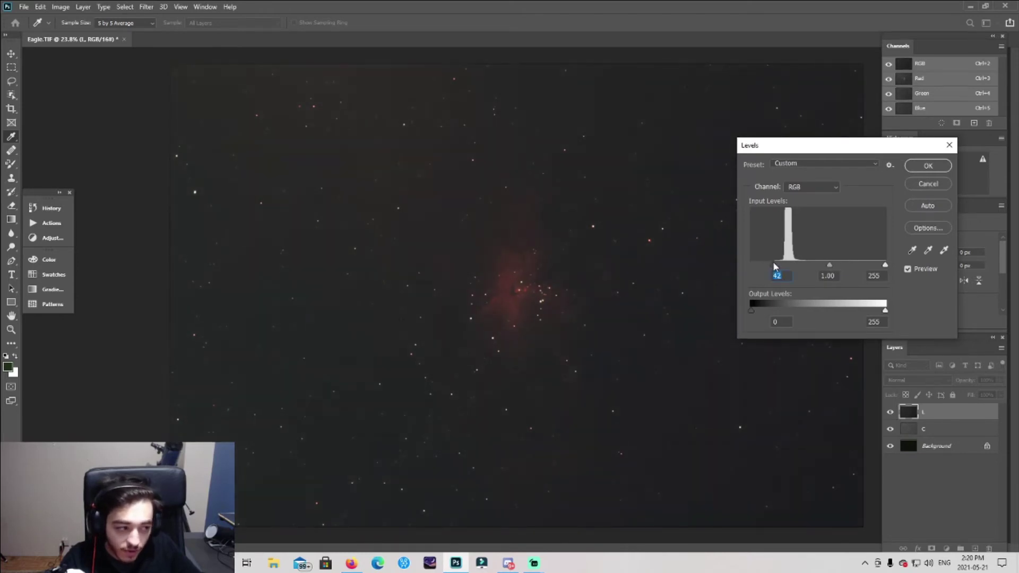
{"action": "left_click", "coordinate": [928, 166]}
{"action": "key", "text": "z"}
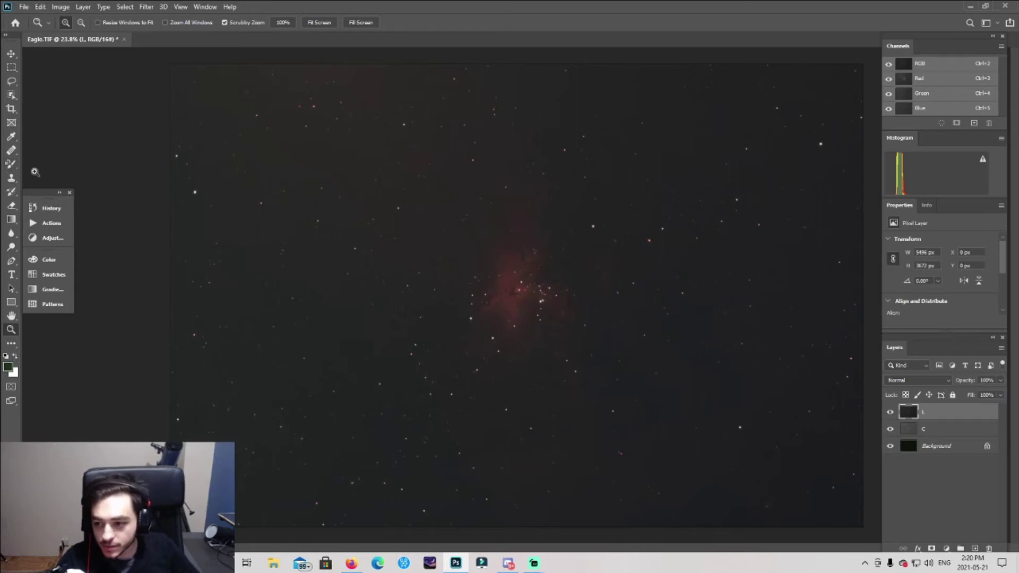
Switch from the Eyedropper to the Color Sampler Tool
{"action": "left_click", "coordinate": [11, 136]}
{"action": "right_click", "coordinate": [12, 137]}
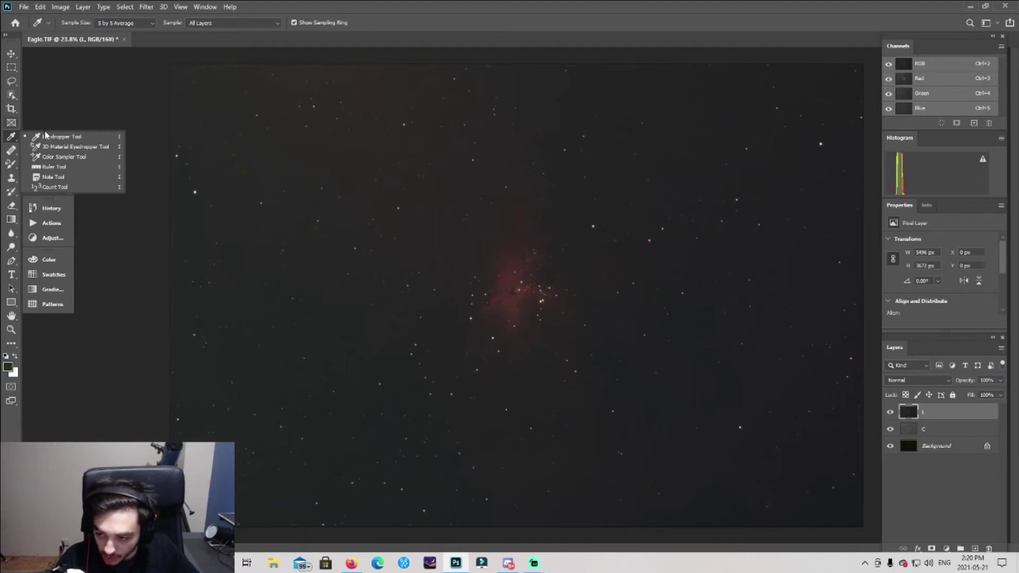
{"action": "left_click", "coordinate": [59, 157]}
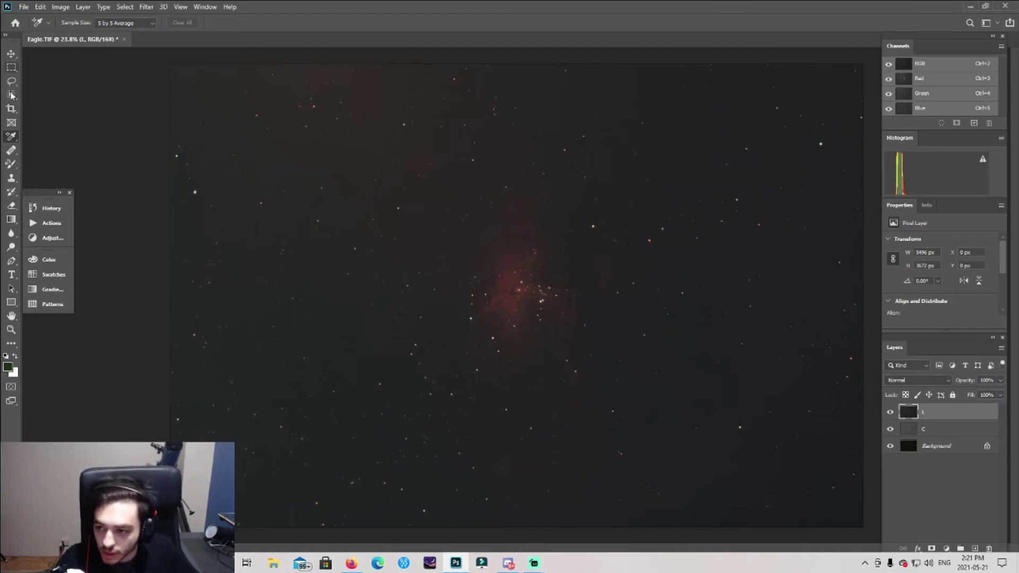
Stretch layer L with Curves, bending the midtones and setting a shadow point at input 52 to output 17
{"action": "left_click", "coordinate": [55, 10]}
{"action": "mouse_move", "coordinate": [106, 31]}
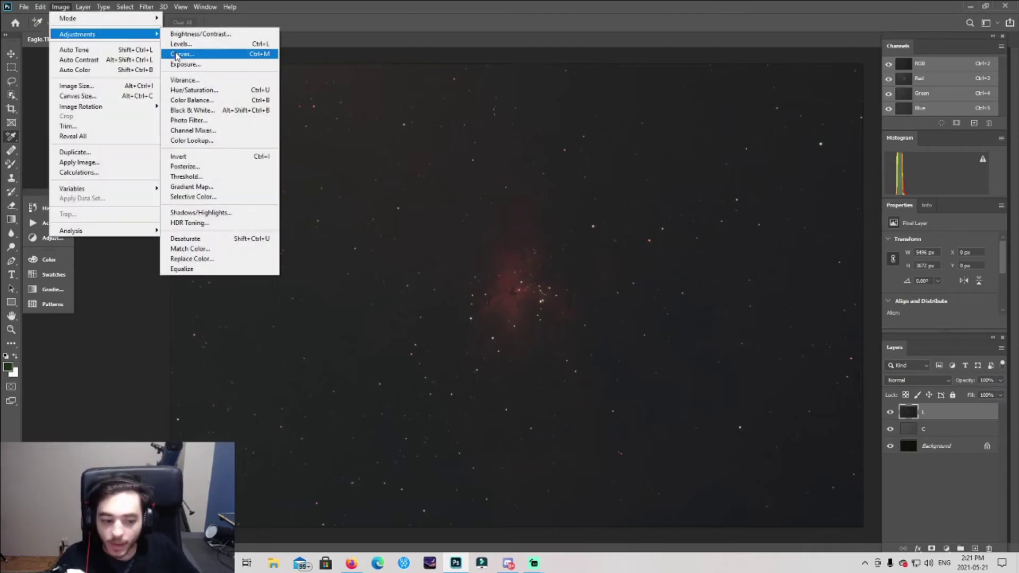
{"action": "left_click", "coordinate": [176, 56]}
{"action": "left_click_drag", "start_coordinate": [478, 93], "coordinate": [924, 106]}
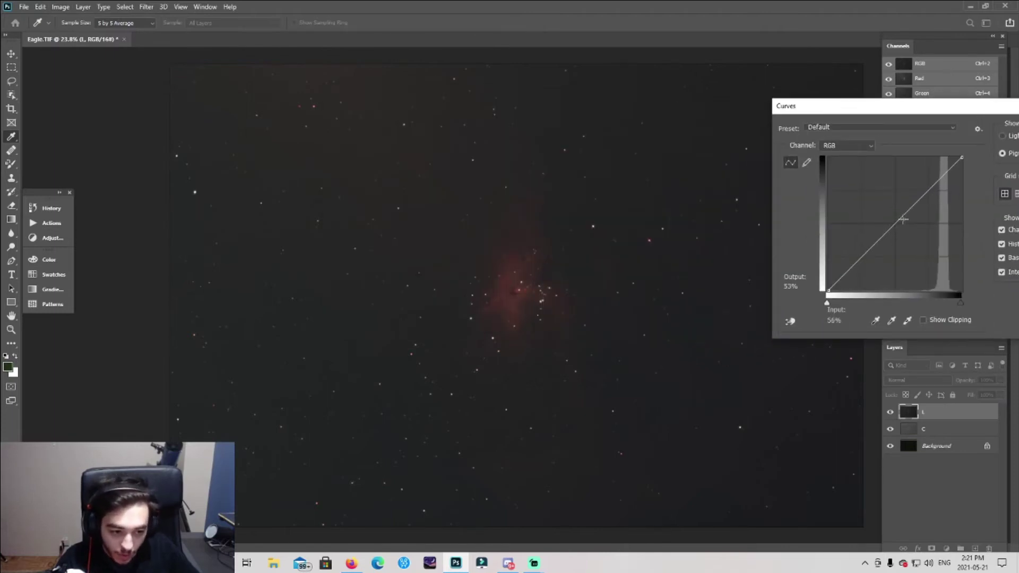
{"action": "left_click_drag", "start_coordinate": [904, 219], "coordinate": [919, 231]}
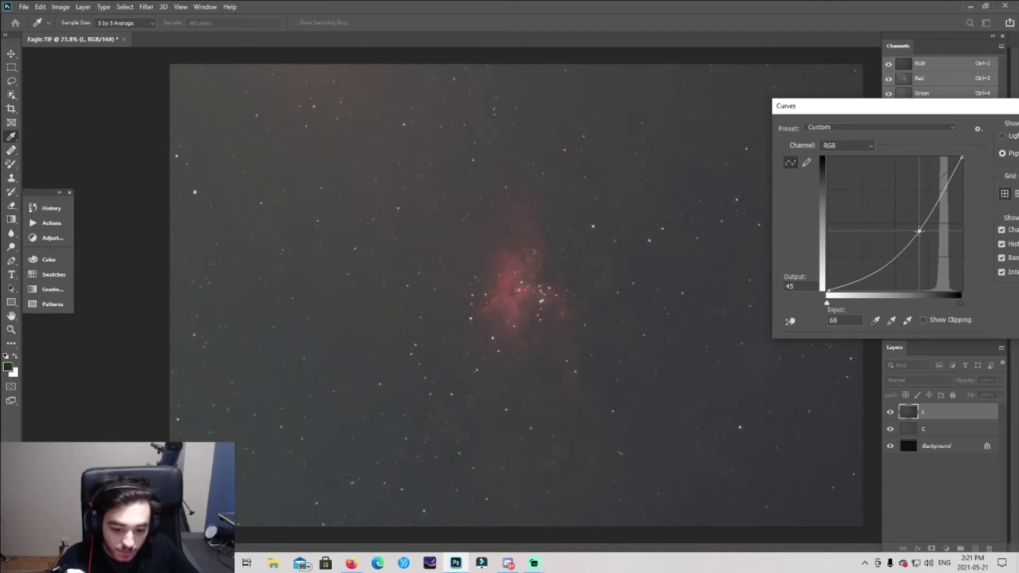
{"action": "left_click_drag", "start_coordinate": [890, 263], "coordinate": [897, 267]}
{"action": "left_click_drag", "start_coordinate": [916, 107], "coordinate": [810, 110]}
{"action": "left_click", "coordinate": [995, 137]}
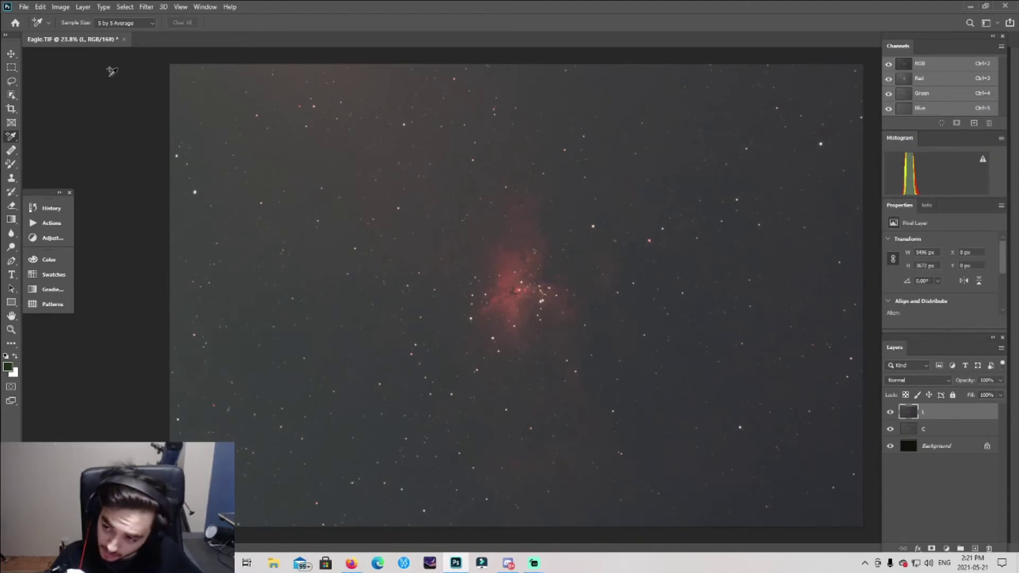
Rotate the image twice by 90° clockwise
{"action": "left_click", "coordinate": [55, 8]}
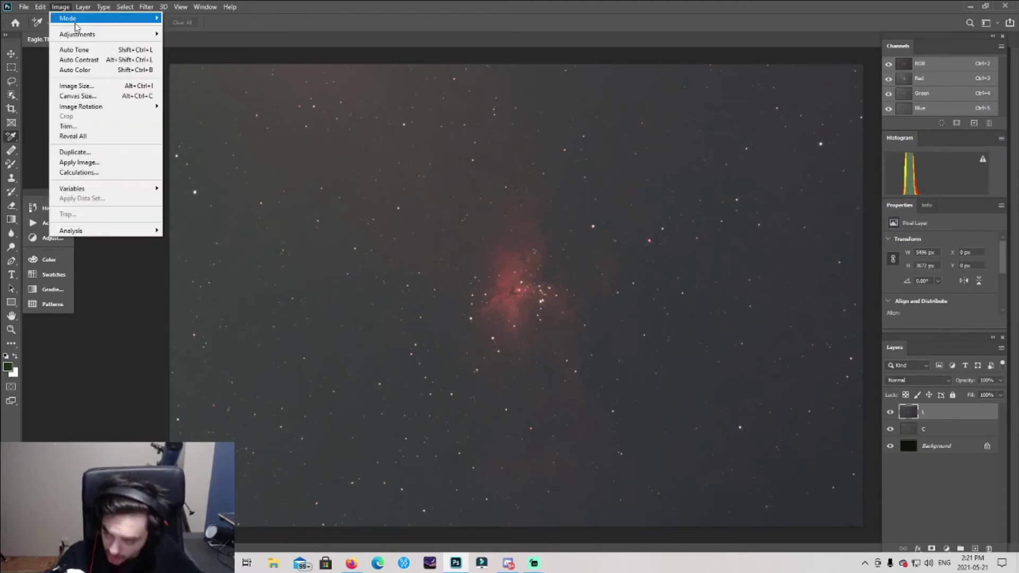
{"action": "mouse_move", "coordinate": [82, 107]}
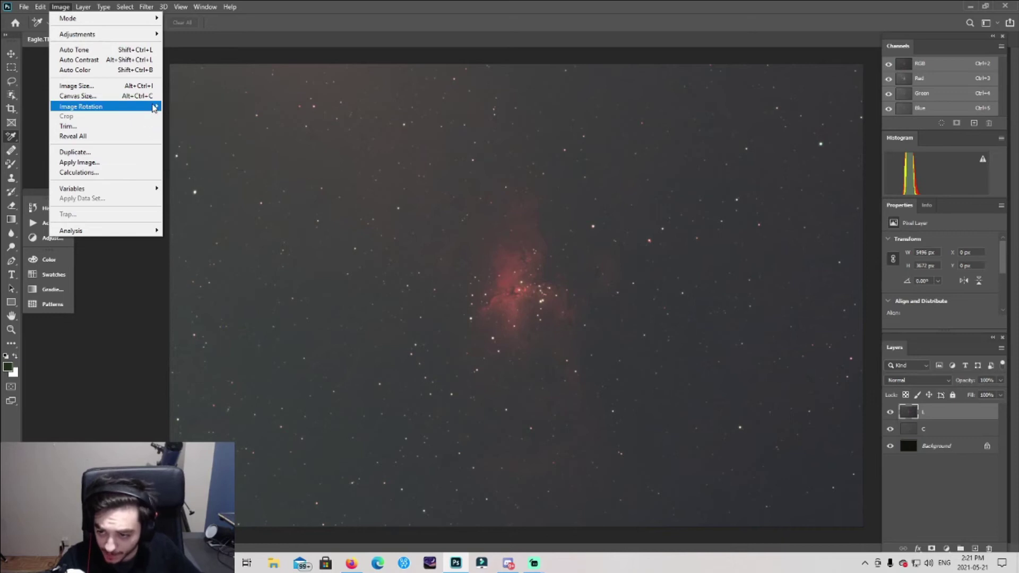
{"action": "left_click", "coordinate": [189, 115]}
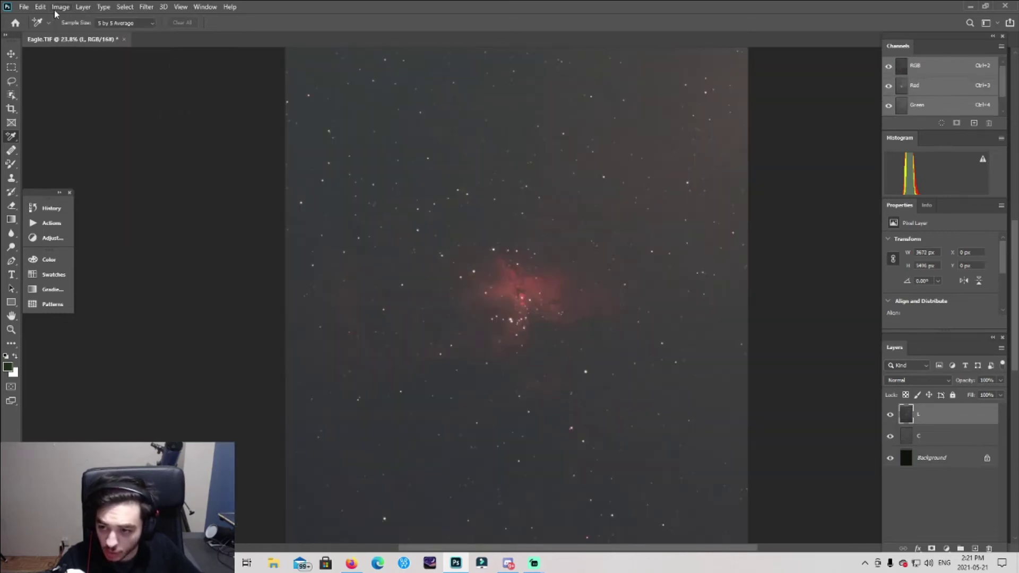
{"action": "left_click", "coordinate": [55, 11]}
{"action": "mouse_move", "coordinate": [84, 109]}
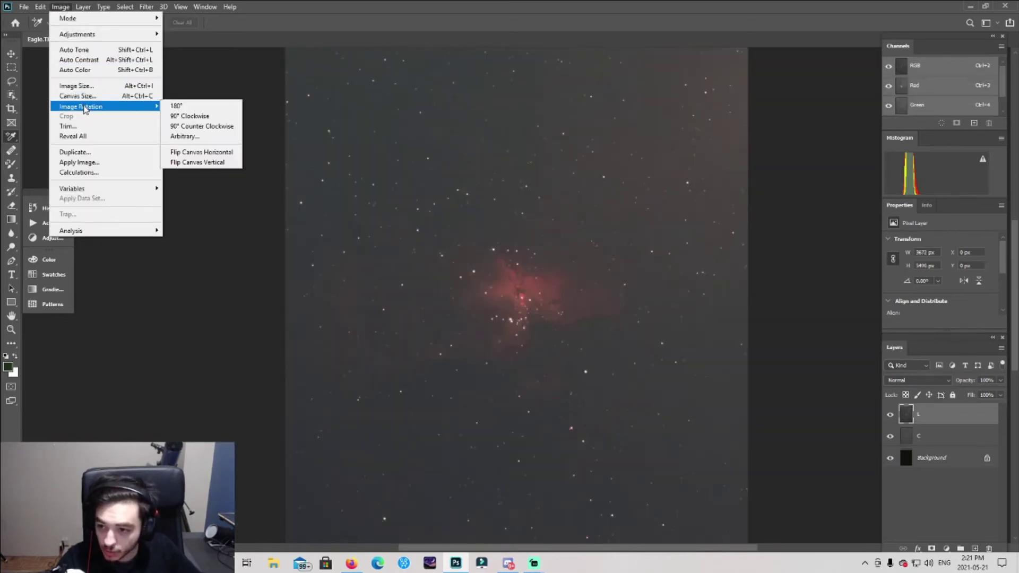
{"action": "left_click", "coordinate": [182, 115]}
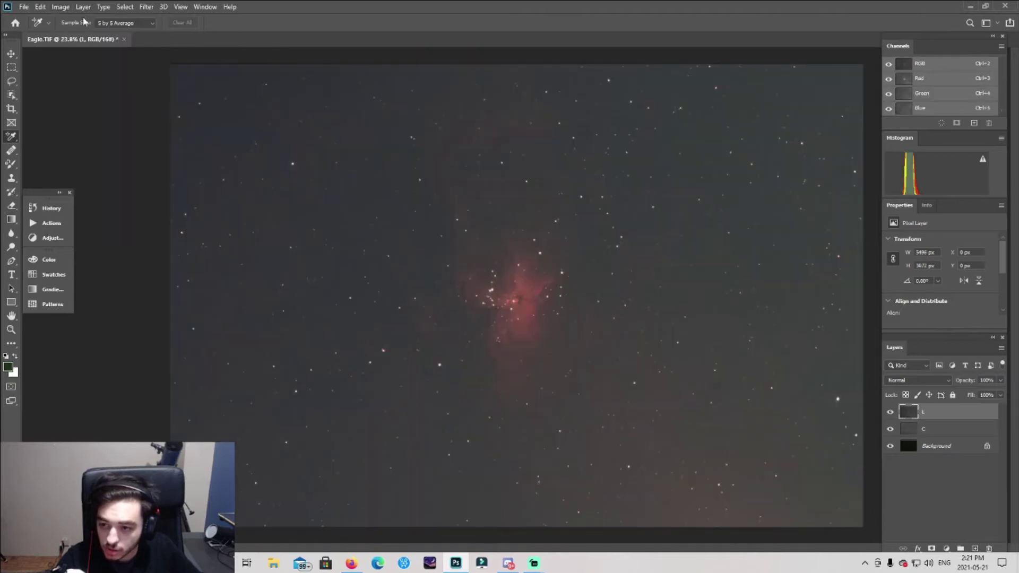
Rotate the image 90° counter-clockwise, leaving it in portrait orientation
{"action": "left_click", "coordinate": [61, 7]}
{"action": "mouse_move", "coordinate": [76, 106]}
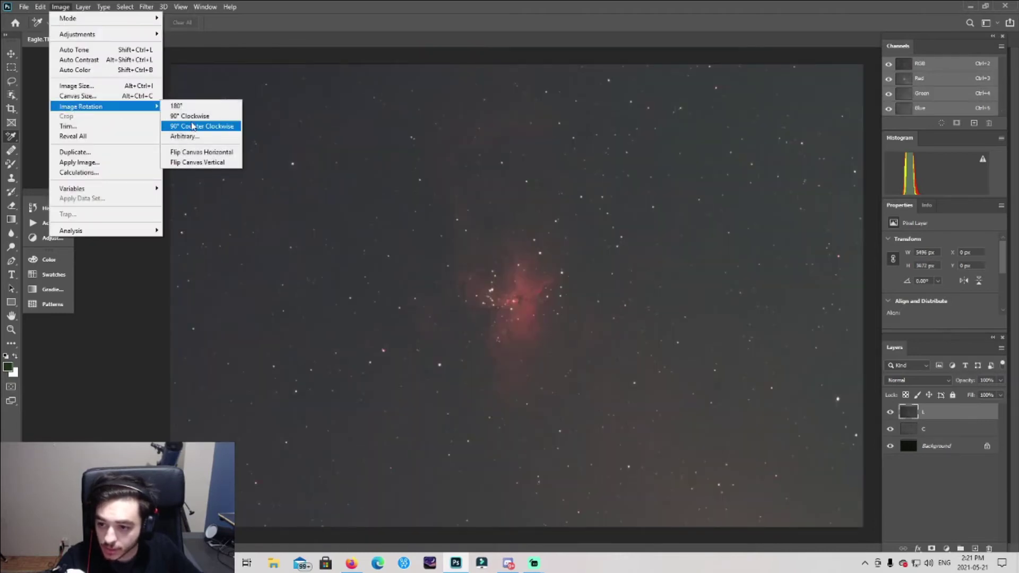
{"action": "left_click", "coordinate": [193, 126]}
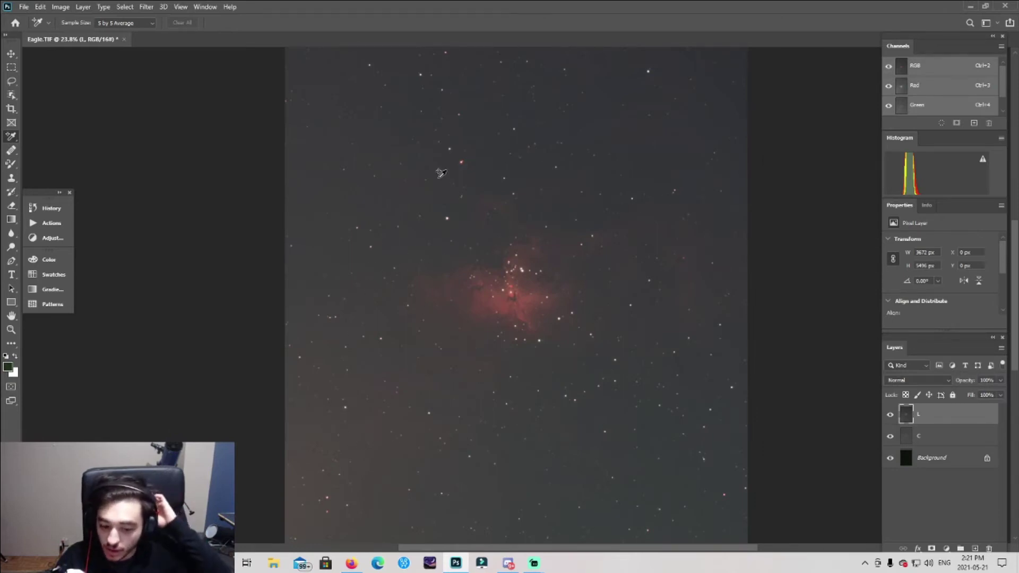
{"action": "scroll", "coordinate": [531, 297], "scroll_direction": "down", "scroll_amount": 3}
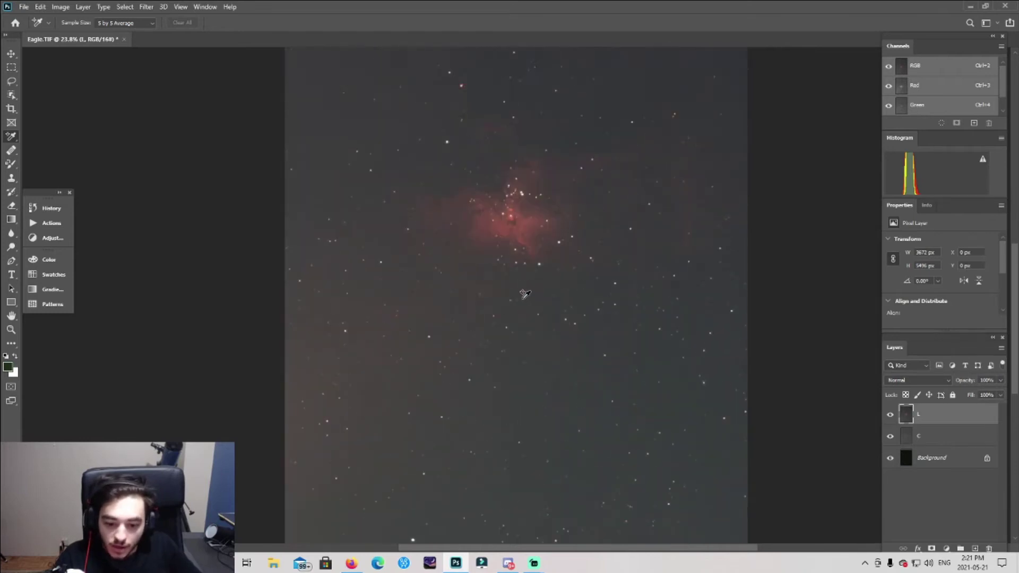
{"action": "scroll", "coordinate": [531, 298], "scroll_direction": "up", "scroll_amount": 5}
{"action": "scroll", "coordinate": [536, 239], "scroll_direction": "down", "scroll_amount": 2}
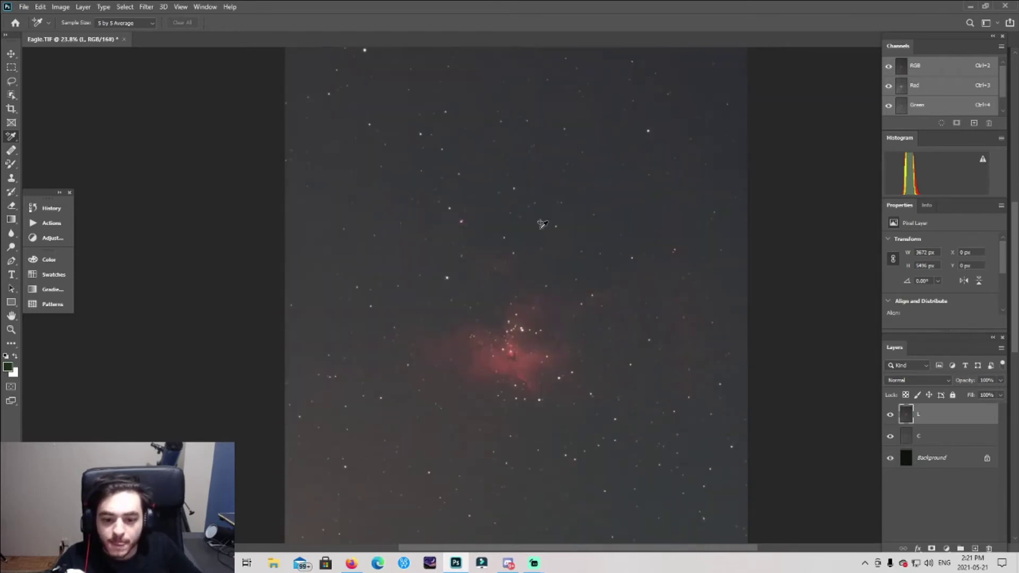
{"action": "scroll", "coordinate": [556, 141], "scroll_direction": "up", "scroll_amount": 1}
{"action": "scroll", "coordinate": [414, 288], "scroll_direction": "down", "scroll_amount": 2}
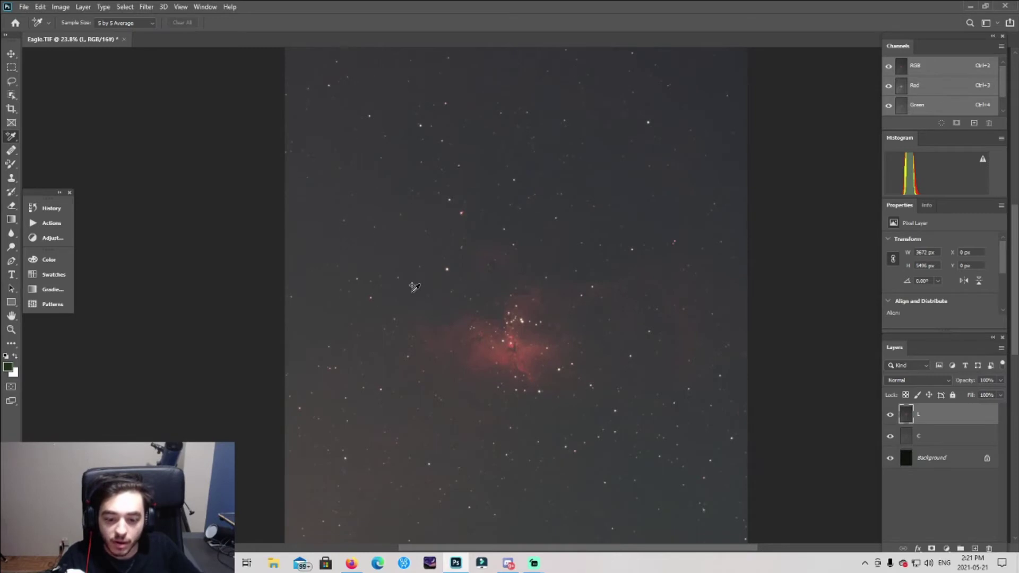
{"action": "scroll", "coordinate": [414, 288], "scroll_direction": "down", "scroll_amount": 1}
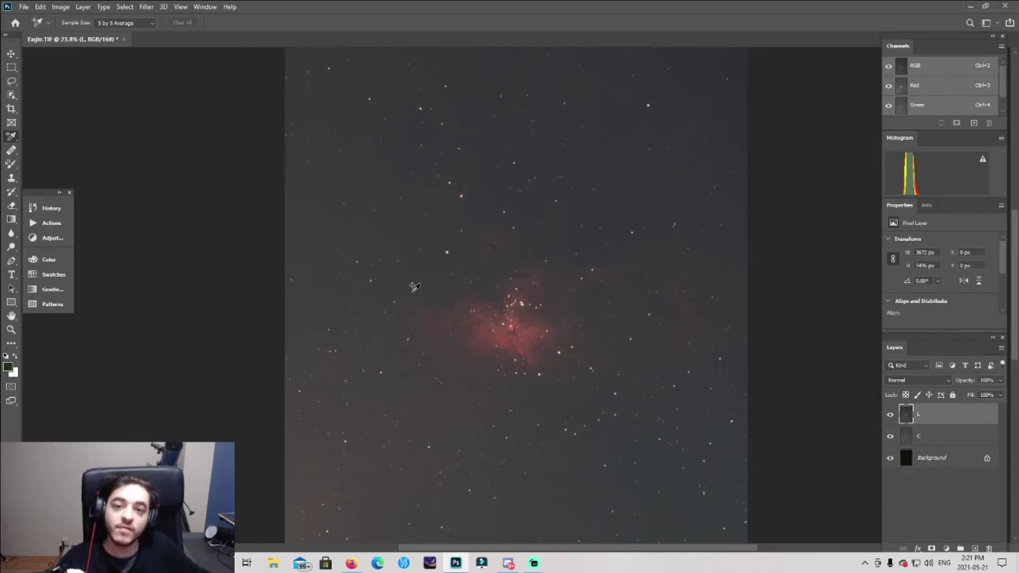
{"action": "scroll", "coordinate": [254, 213], "scroll_direction": "down", "scroll_amount": 1}
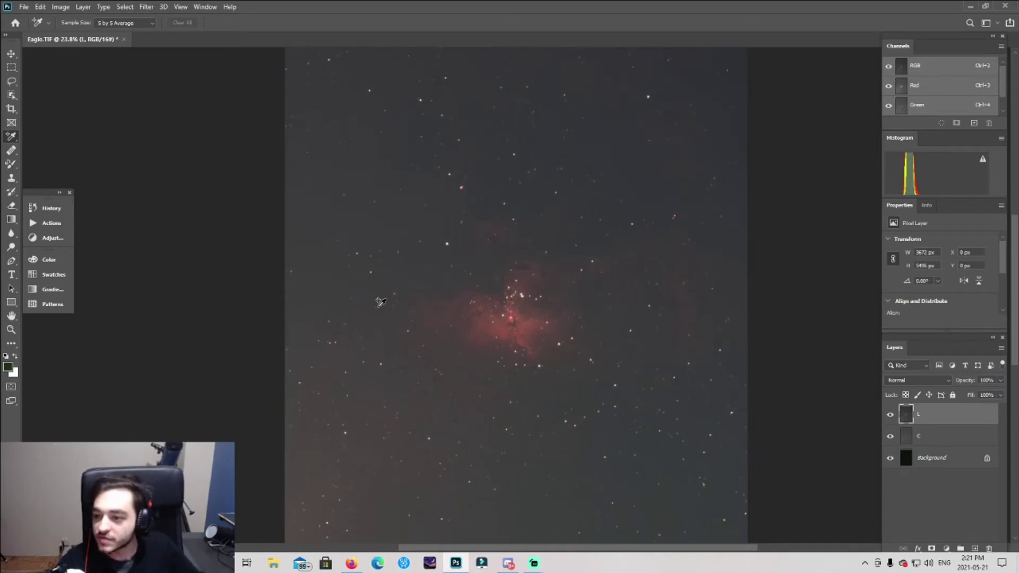
Draw a freehand lasso selection around the nebula, then select the entire image
{"action": "left_click", "coordinate": [9, 83]}
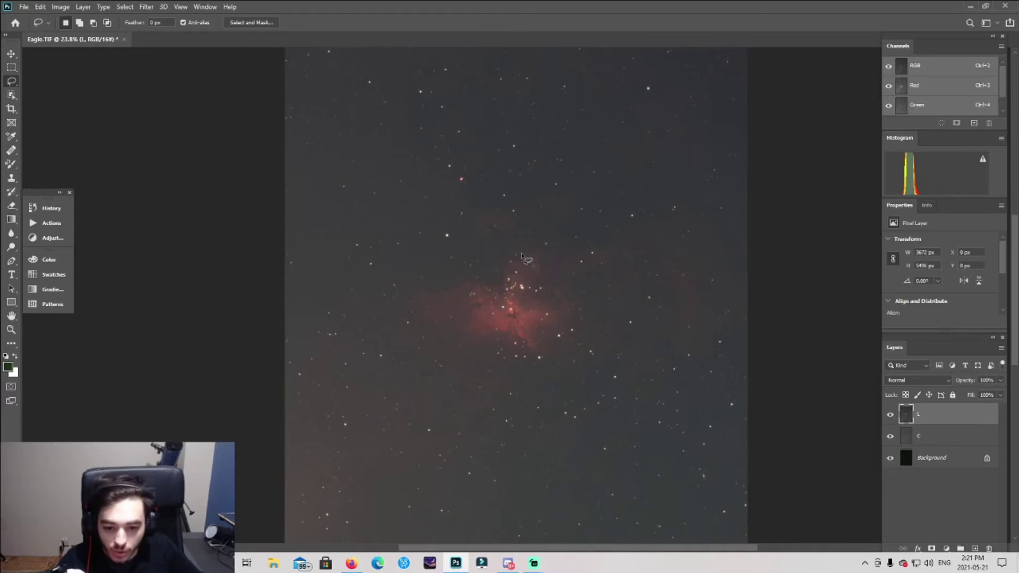
{"action": "mouse_move", "coordinate": [503, 209]}
{"action": "left_mouse_down"}
{"action": "mouse_move", "coordinate": [473, 205]}
{"action": "mouse_move", "coordinate": [432, 230]}
{"action": "mouse_move", "coordinate": [394, 290]}
{"action": "mouse_move", "coordinate": [404, 366]}
{"action": "mouse_move", "coordinate": [496, 390]}
{"action": "mouse_move", "coordinate": [588, 367]}
{"action": "mouse_move", "coordinate": [637, 252]}
{"action": "mouse_move", "coordinate": [557, 185]}
{"action": "mouse_move", "coordinate": [500, 203]}
{"action": "left_mouse_up"}
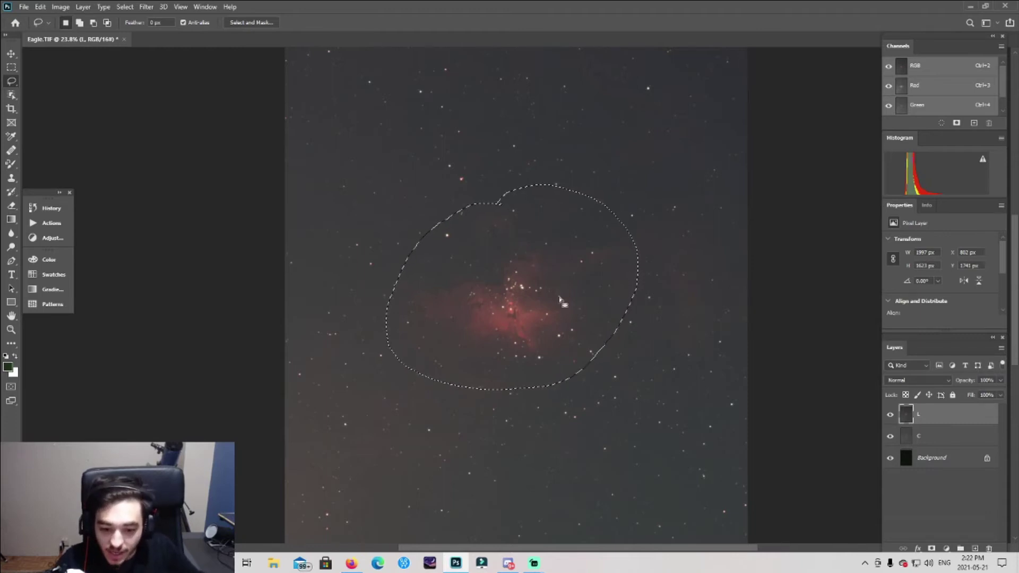
{"action": "left_click", "coordinate": [126, 6]}
{"action": "left_click", "coordinate": [135, 21]}
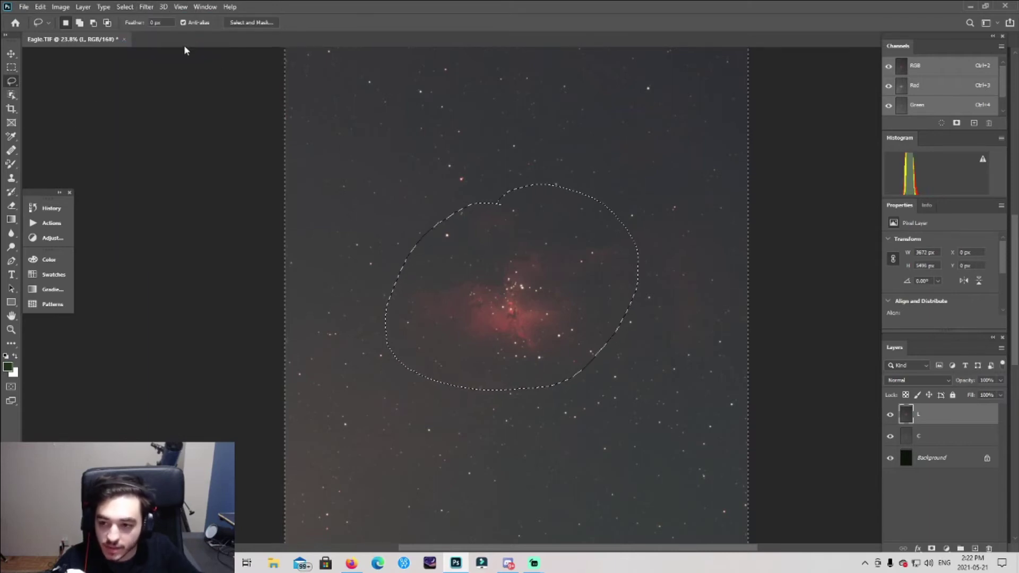
Remove the sky gradient with GradientXTerminator at Fine detail and Medium strength, then deselect
{"action": "left_click", "coordinate": [146, 6]}
{"action": "mouse_move", "coordinate": [184, 236]}
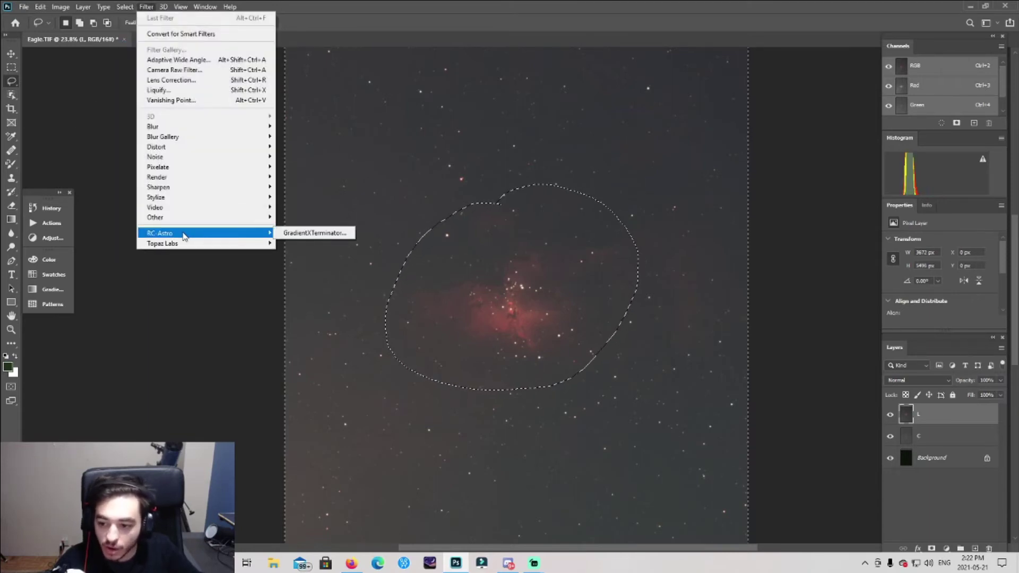
{"action": "left_click", "coordinate": [282, 235]}
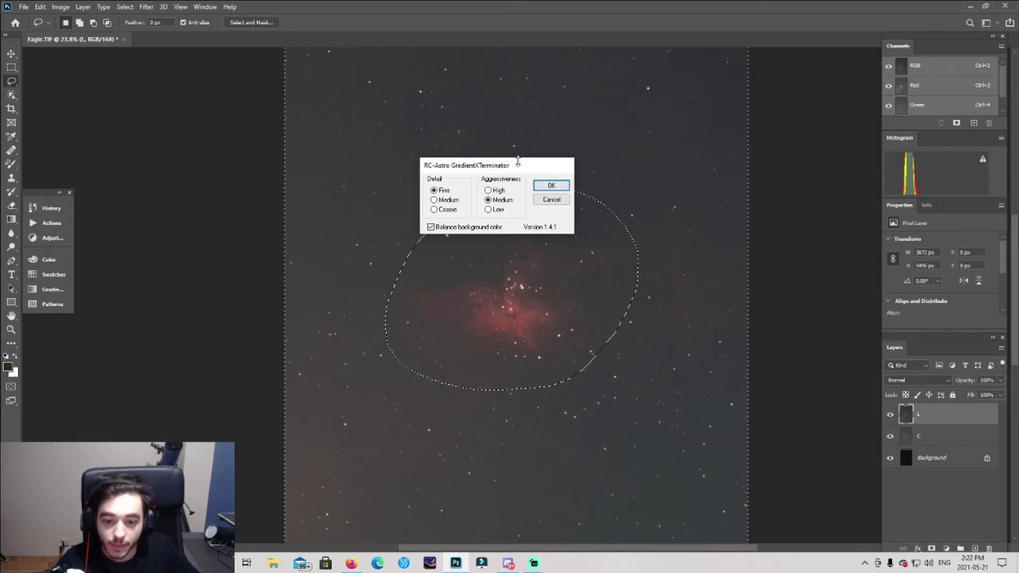
{"action": "left_click_drag", "start_coordinate": [518, 160], "coordinate": [781, 161]}
{"action": "left_click", "coordinate": [850, 180]}
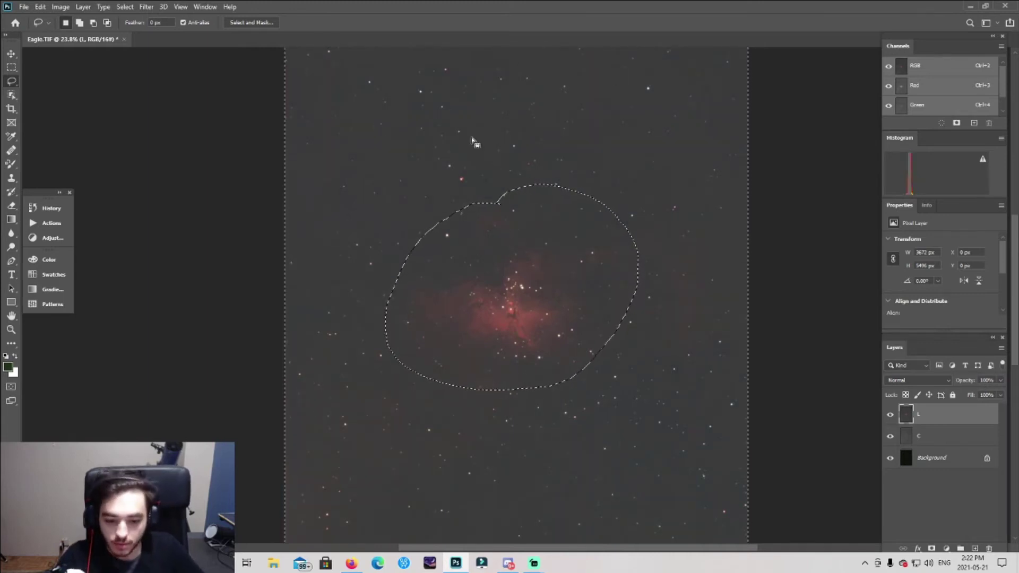
{"action": "left_click", "coordinate": [133, 9]}
{"action": "left_click", "coordinate": [136, 25]}
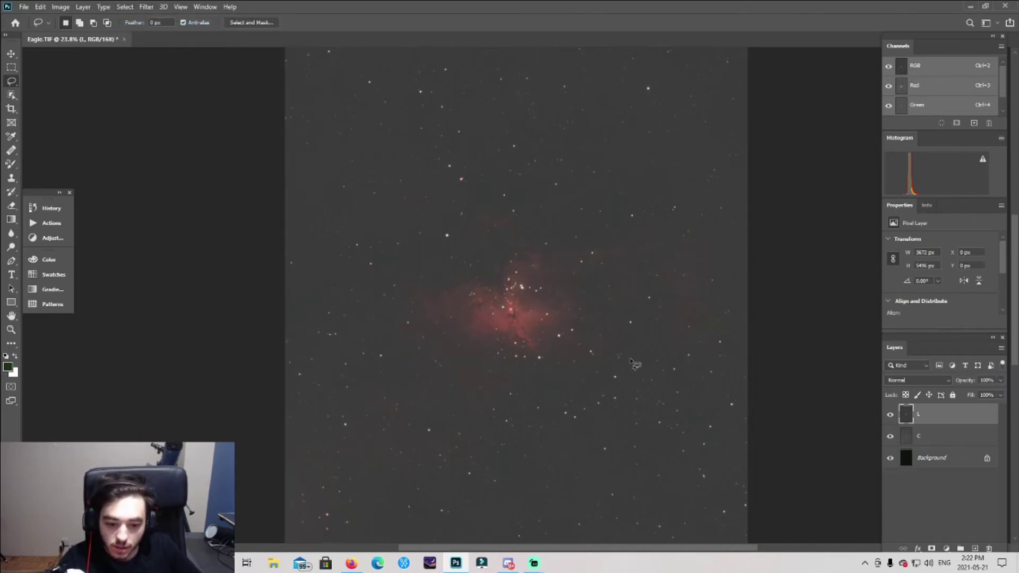
Darken the sky slightly by raising the Levels black point
{"action": "left_click", "coordinate": [65, 9]}
{"action": "mouse_move", "coordinate": [67, 34]}
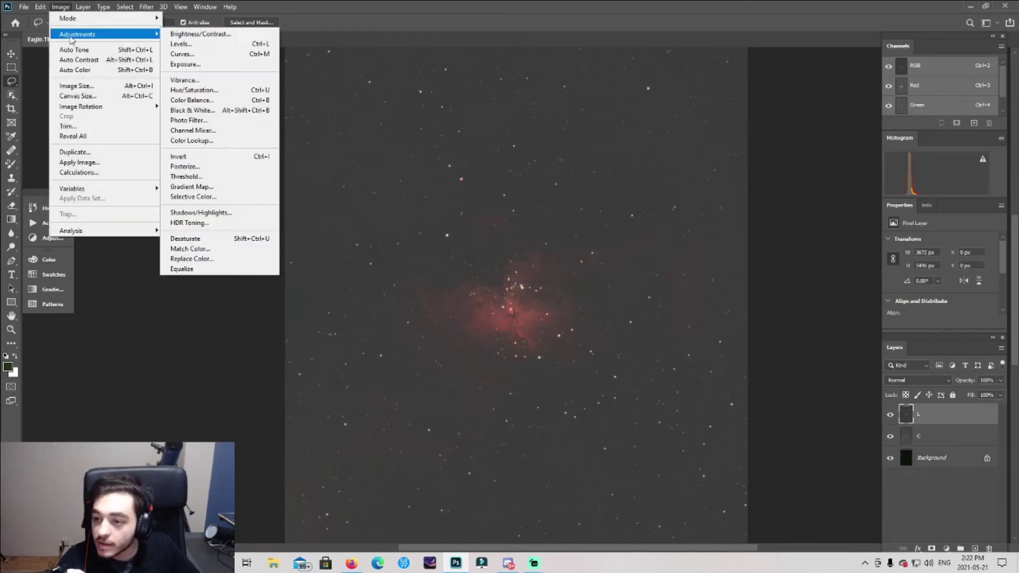
{"action": "left_click", "coordinate": [201, 44]}
{"action": "left_click_drag", "start_coordinate": [807, 143], "coordinate": [861, 136]}
{"action": "left_click_drag", "start_coordinate": [805, 255], "coordinate": [812, 255]}
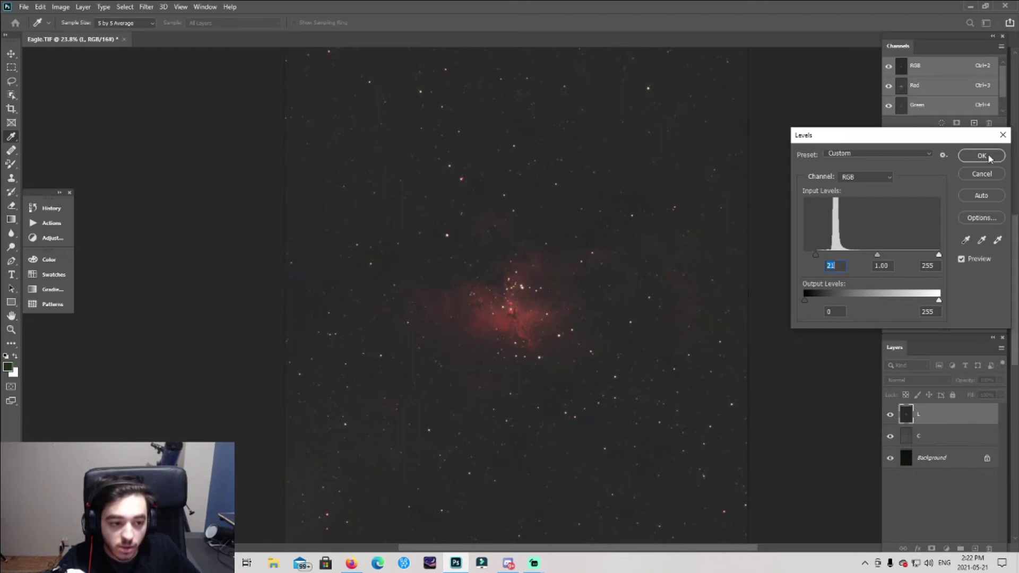
{"action": "key", "text": "Return"}
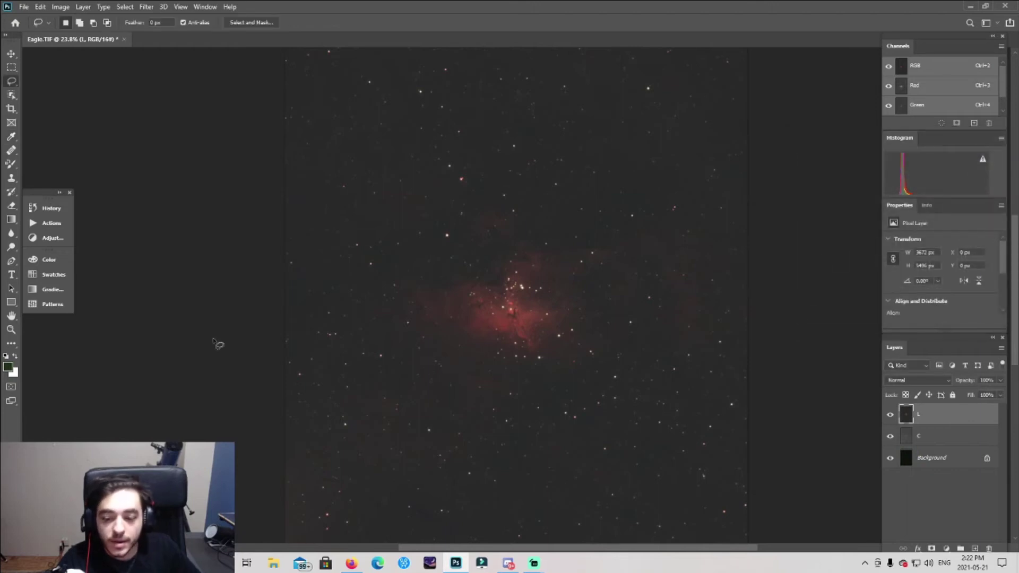
{"action": "left_click", "coordinate": [10, 330]}
{"action": "left_click_drag", "start_coordinate": [444, 370], "coordinate": [474, 376]}
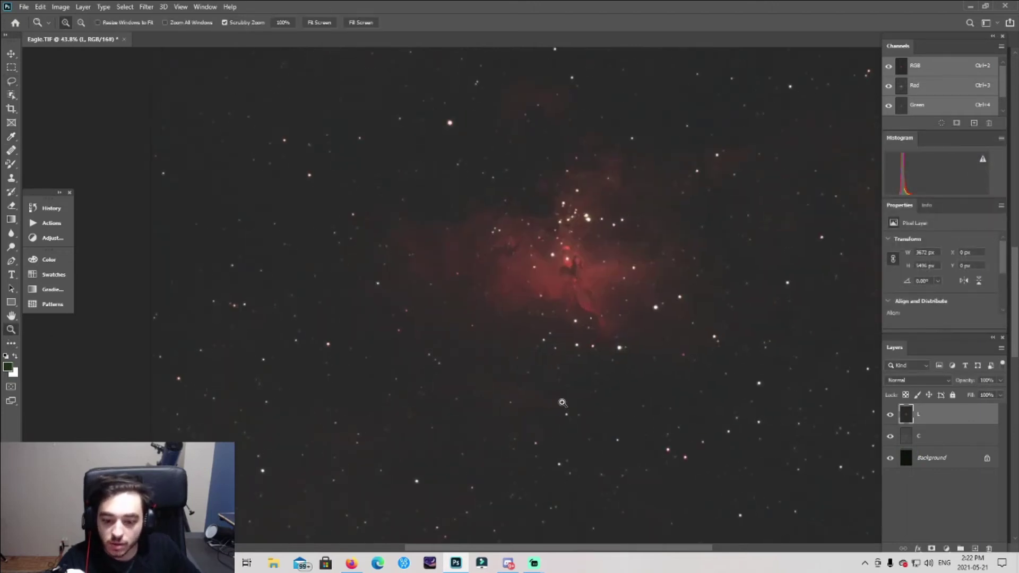
{"action": "left_click_drag", "start_coordinate": [565, 404], "coordinate": [557, 370]}
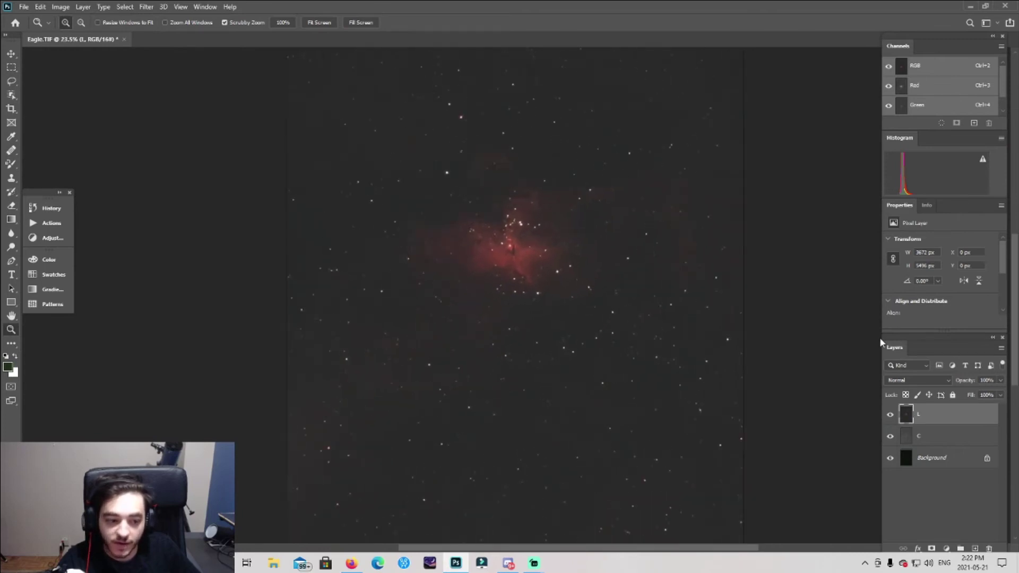
{"action": "left_click_drag", "start_coordinate": [1015, 260], "coordinate": [1017, 239]}
Apply a Curves adjustment that lifts the midtones and deepens the shadows
{"action": "left_click", "coordinate": [60, 7]}
{"action": "mouse_move", "coordinate": [80, 24]}
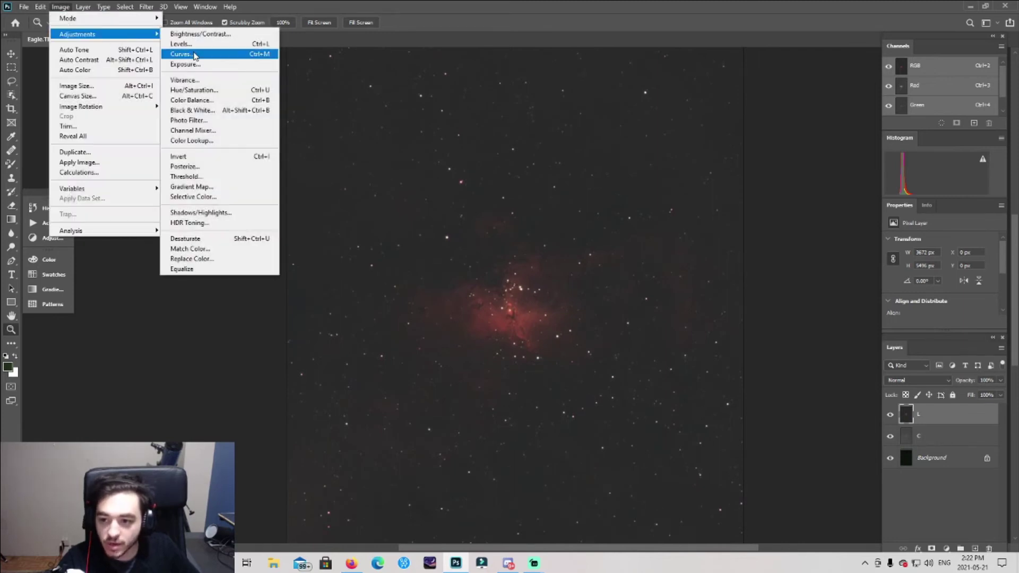
{"action": "left_click", "coordinate": [212, 55]}
{"action": "left_click_drag", "start_coordinate": [543, 97], "coordinate": [902, 85]}
{"action": "mouse_move", "coordinate": [814, 192]}
{"action": "left_mouse_down"}
{"action": "mouse_move", "coordinate": [837, 205]}
{"action": "mouse_move", "coordinate": [827, 205]}
{"action": "left_mouse_up"}
{"action": "left_click_drag", "start_coordinate": [788, 232], "coordinate": [795, 251]}
{"action": "left_click", "coordinate": [1007, 116]}
{"action": "key", "text": "z"}
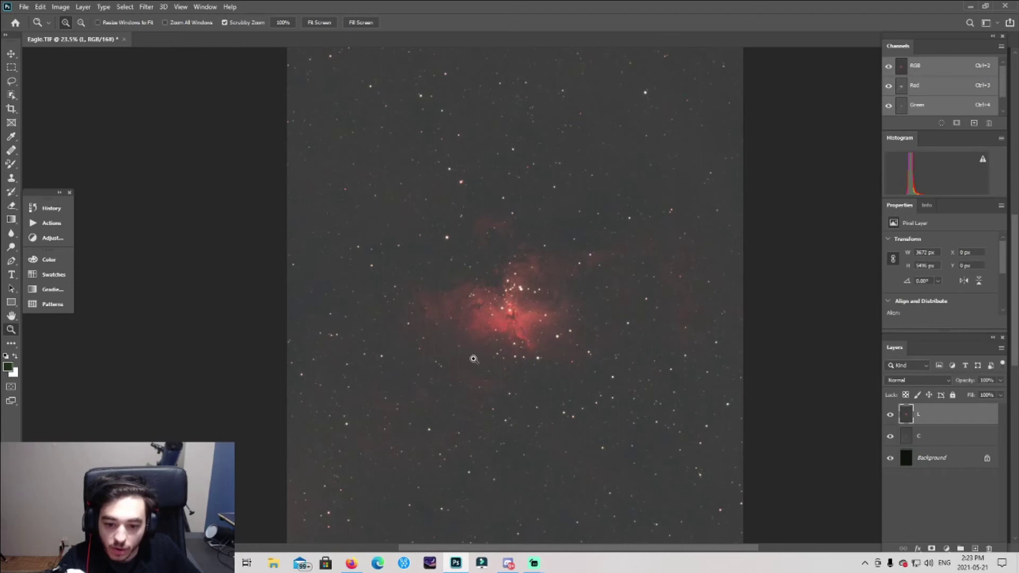
{"action": "left_click_drag", "start_coordinate": [472, 359], "coordinate": [495, 322]}
{"action": "left_click", "coordinate": [410, 242]}
Raise the Levels black input to 18 to darken the background around the nebula
{"action": "left_click", "coordinate": [61, 6]}
{"action": "mouse_move", "coordinate": [74, 30]}
{"action": "left_click", "coordinate": [191, 44]}
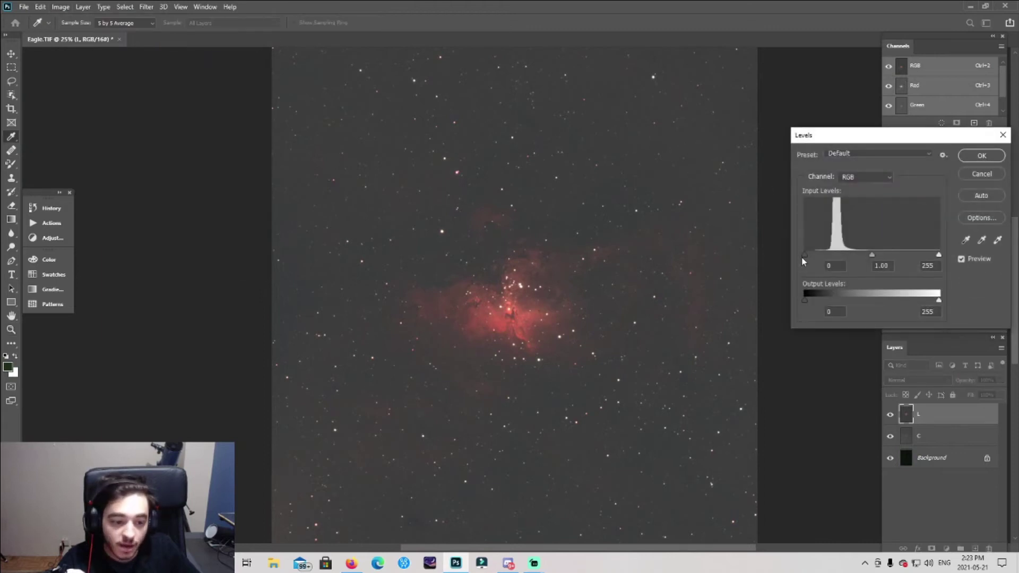
{"action": "left_click_drag", "start_coordinate": [804, 256], "coordinate": [811, 257]}
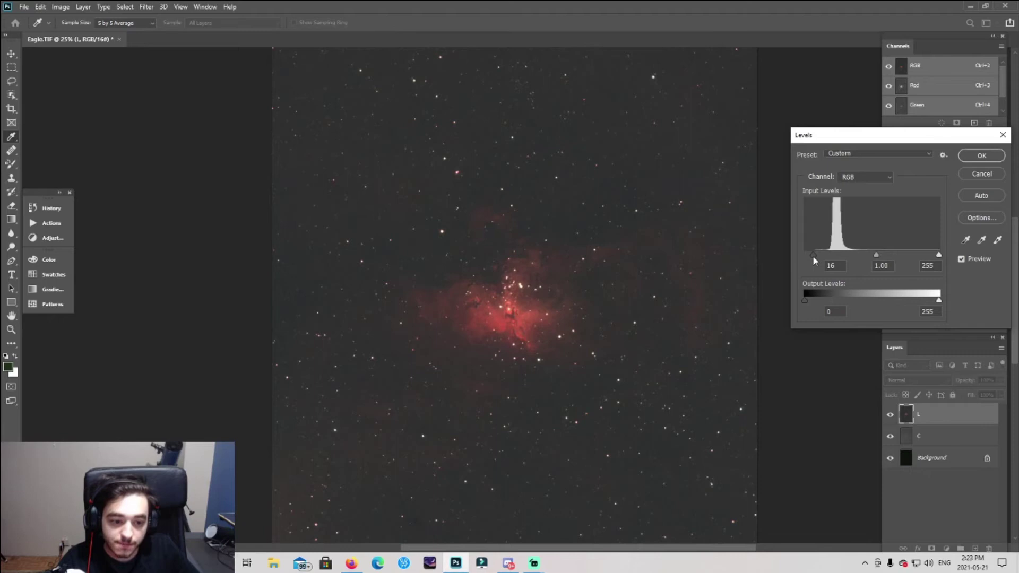
{"action": "left_click", "coordinate": [981, 155]}
{"action": "key", "text": "z"}
{"action": "left_click_drag", "start_coordinate": [613, 357], "coordinate": [520, 357]}
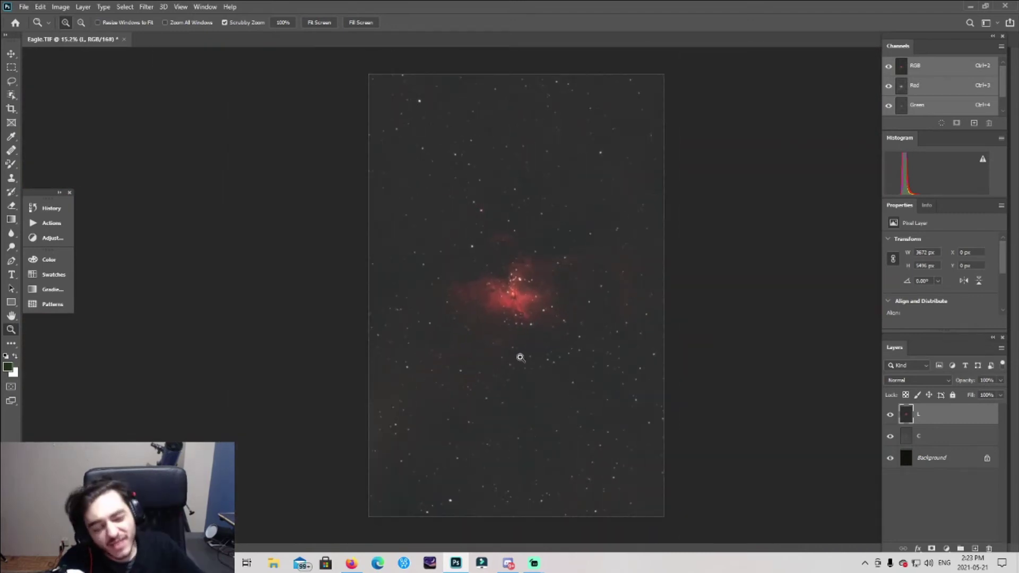
Copy layer L's pixels into a new top layer named N
{"action": "left_click", "coordinate": [978, 549]}
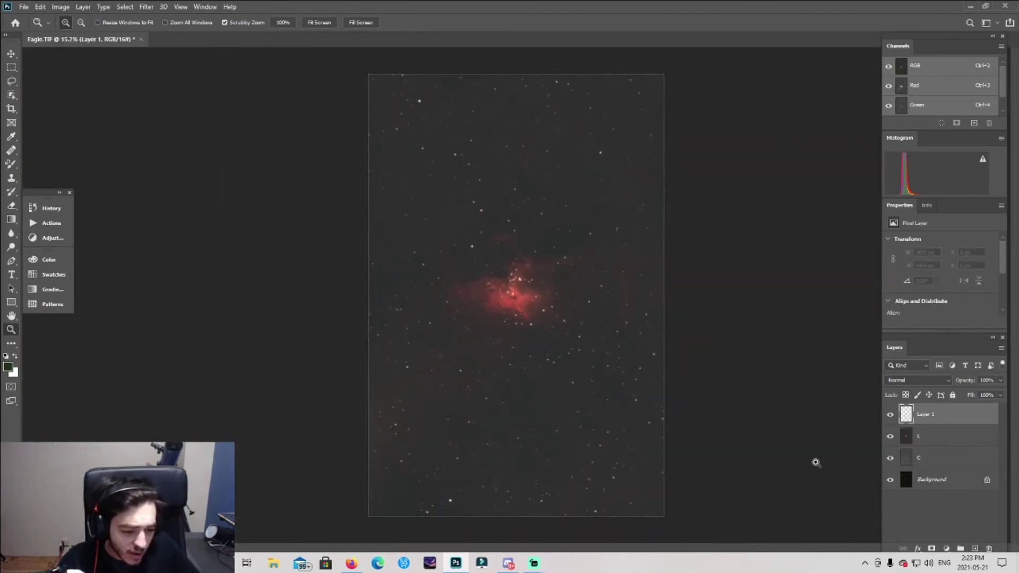
{"action": "left_click", "coordinate": [910, 440]}
{"action": "key", "text": "ctrl+a"}
{"action": "key", "text": "ctrl+c"}
{"action": "left_click", "coordinate": [924, 416]}
{"action": "key", "text": "ctrl+v"}
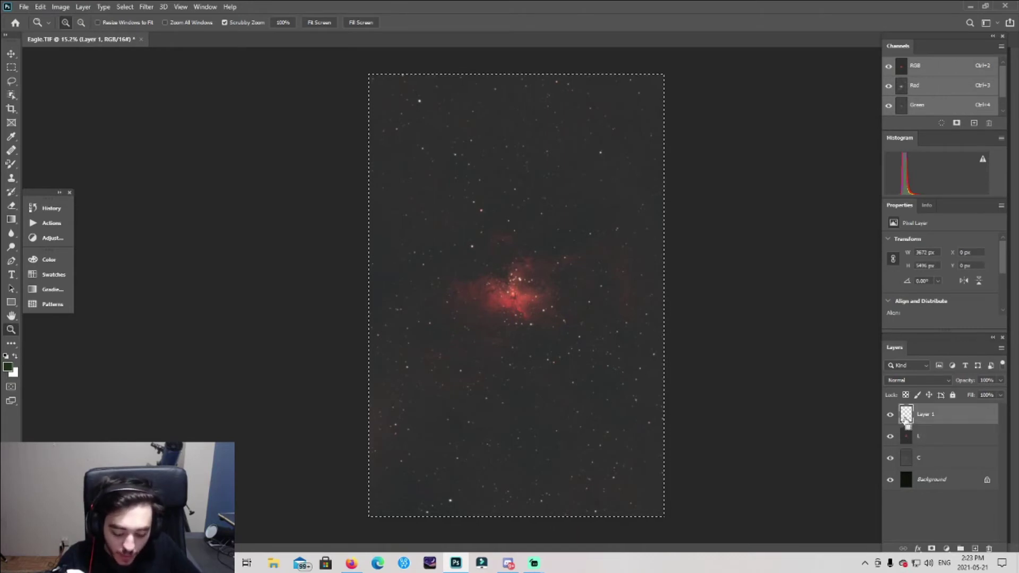
{"action": "key", "text": "ctrl+d"}
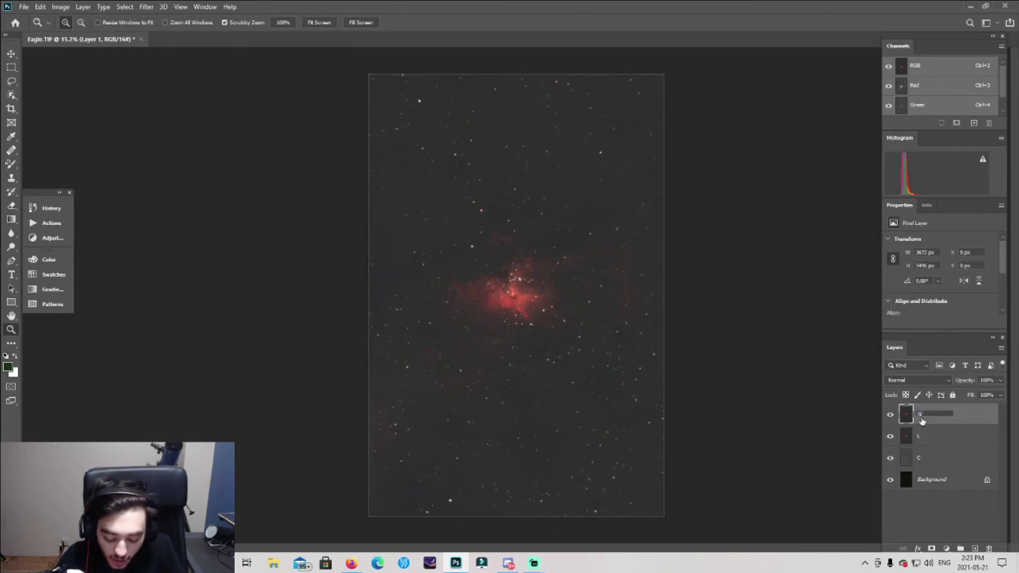
{"action": "type", "text": "N"}
{"action": "key", "text": "Return"}
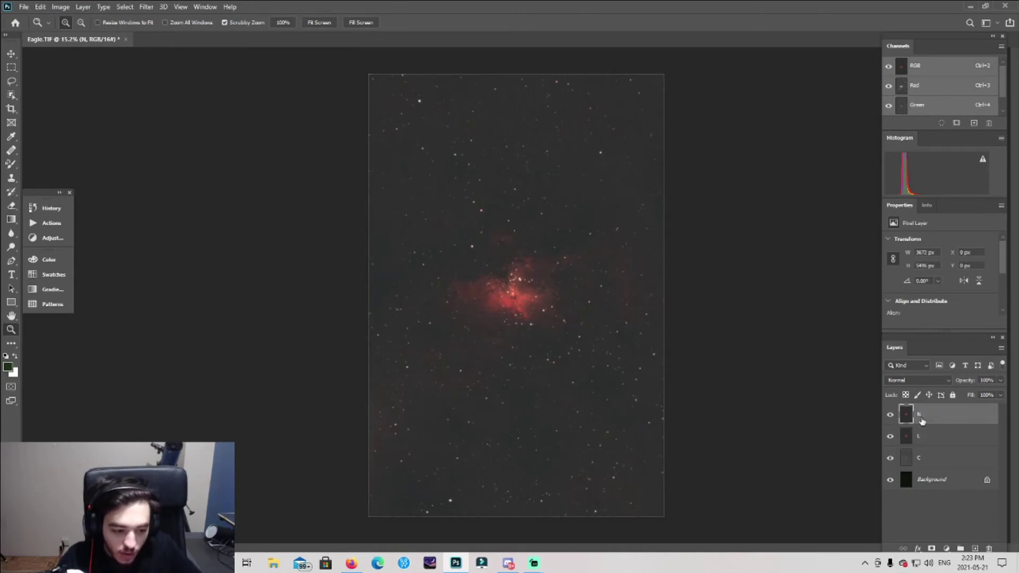
In the Camera Raw Filter's Detail panel, set Luminance noise reduction to 31
{"action": "left_click", "coordinate": [148, 8]}
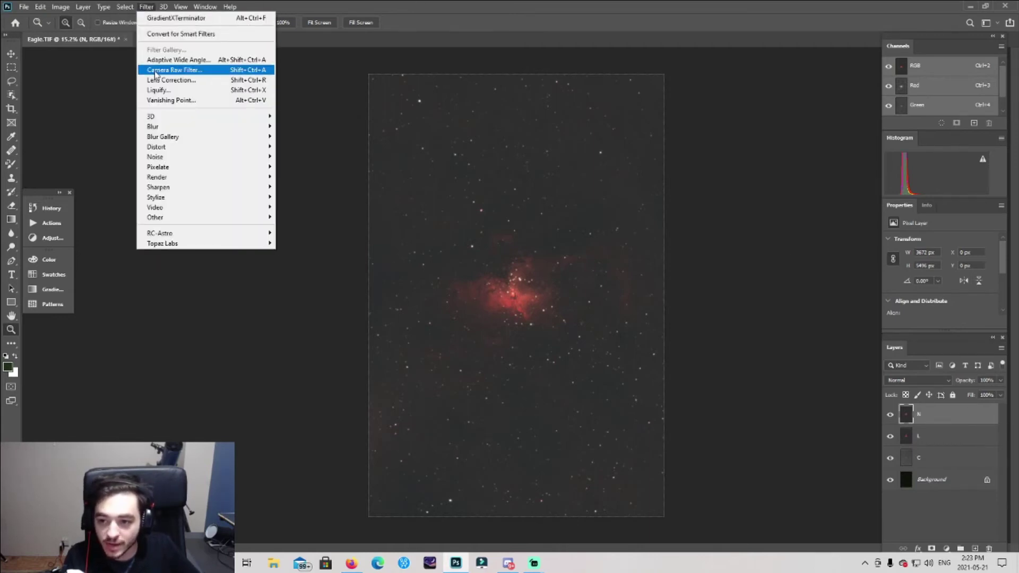
{"action": "left_click", "coordinate": [185, 74]}
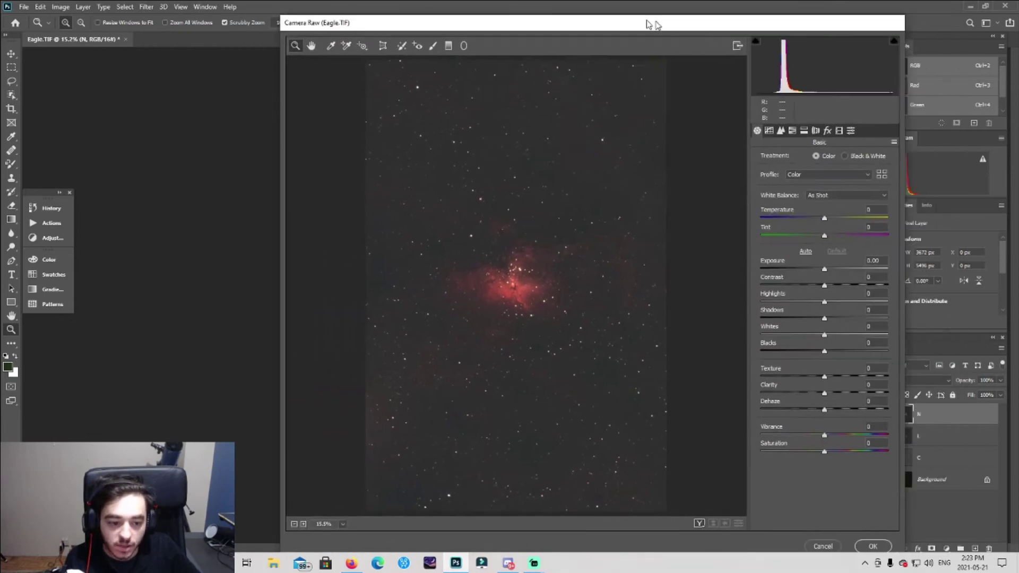
{"action": "left_click_drag", "start_coordinate": [616, 21], "coordinate": [584, 18]}
{"action": "left_click", "coordinate": [437, 255]}
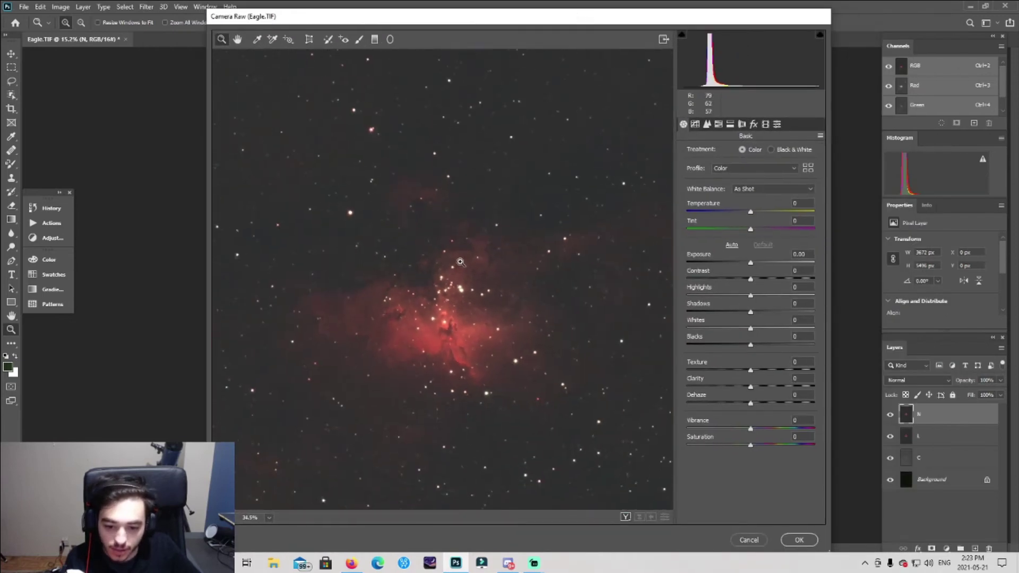
{"action": "left_click", "coordinate": [718, 125]}
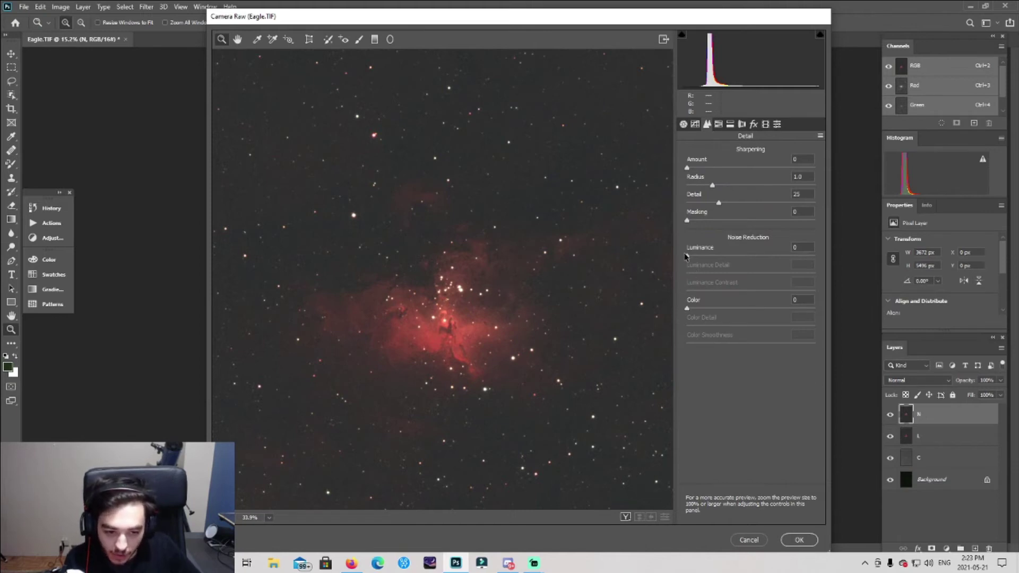
{"action": "left_click_drag", "start_coordinate": [688, 258], "coordinate": [737, 259]}
{"action": "left_click", "coordinate": [563, 277]}
{"action": "key", "text": "ctrl+0"}
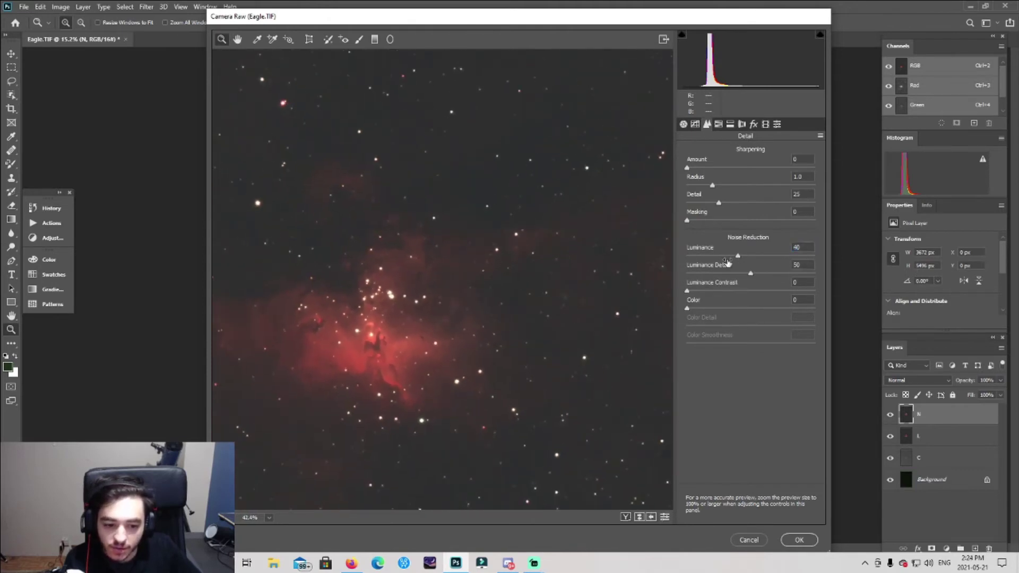
{"action": "left_click_drag", "start_coordinate": [722, 257], "coordinate": [735, 262]}
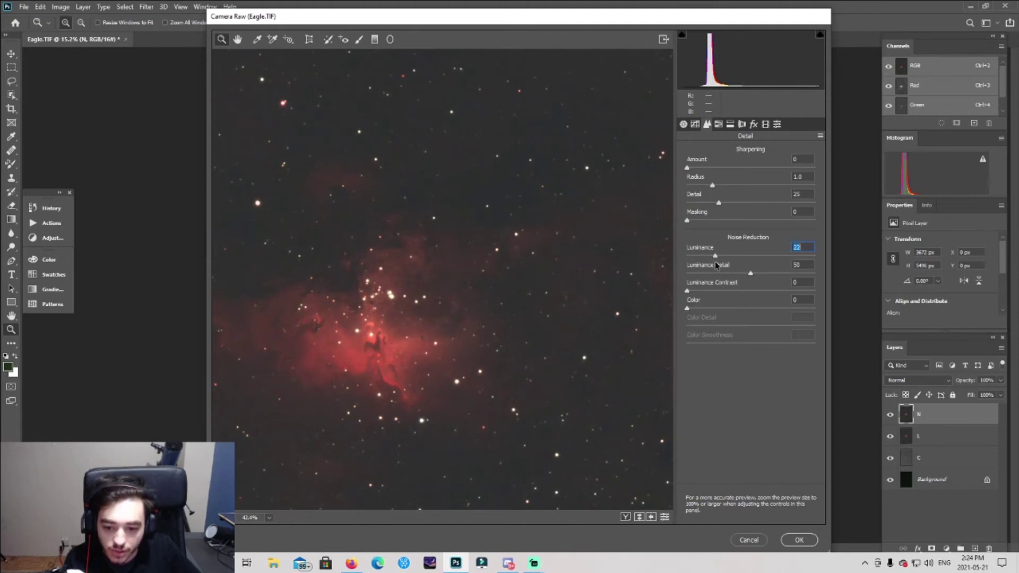
{"action": "left_click_drag", "start_coordinate": [725, 261], "coordinate": [727, 265]}
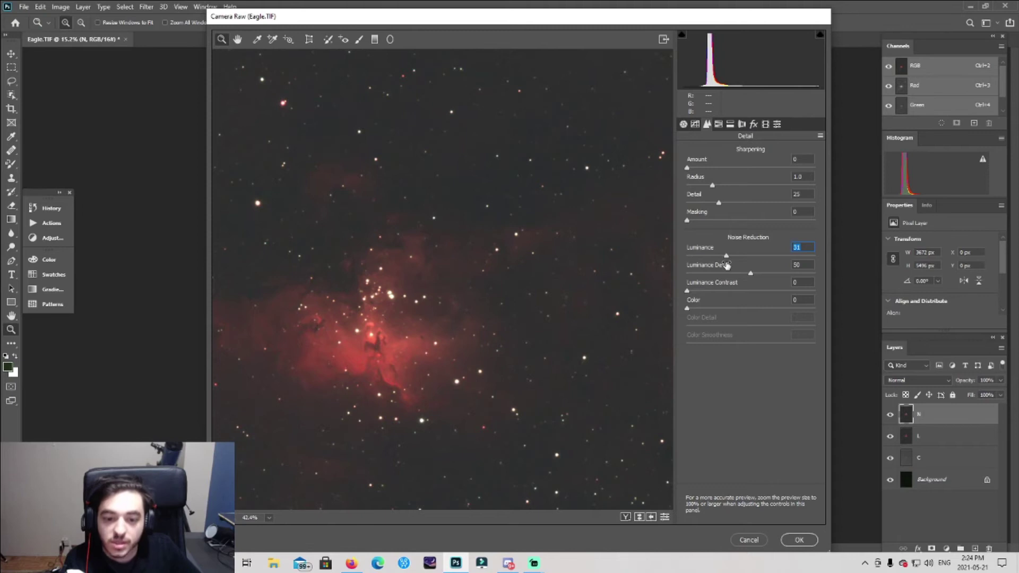
Lower Color noise reduction to 16 and apply the Camera Raw filter
{"action": "scroll", "coordinate": [578, 284], "scroll_direction": "down", "scroll_amount": 3}
{"action": "scroll", "coordinate": [388, 287], "scroll_direction": "down", "scroll_amount": 2}
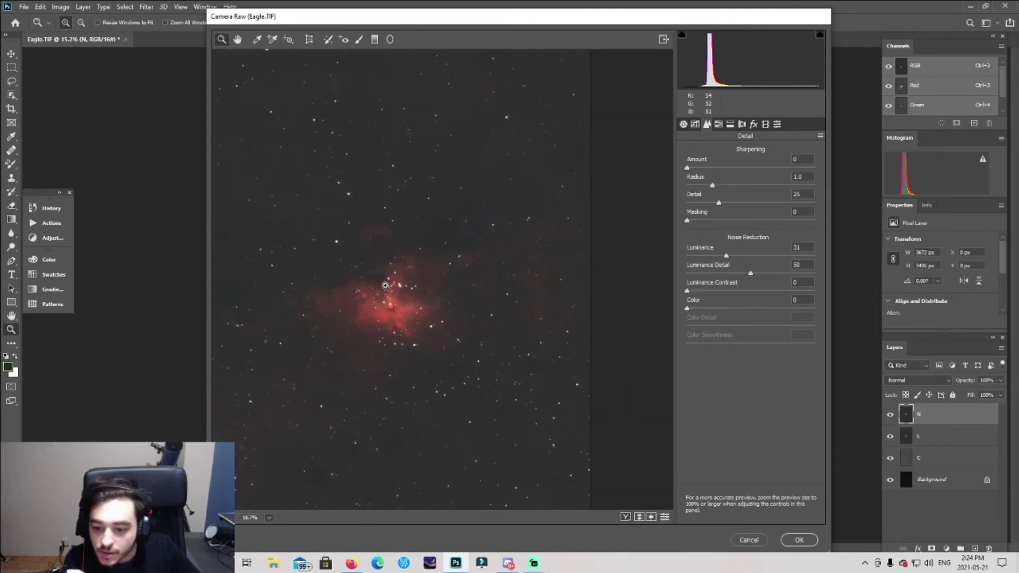
{"action": "scroll", "coordinate": [388, 287], "scroll_direction": "up", "scroll_amount": 3}
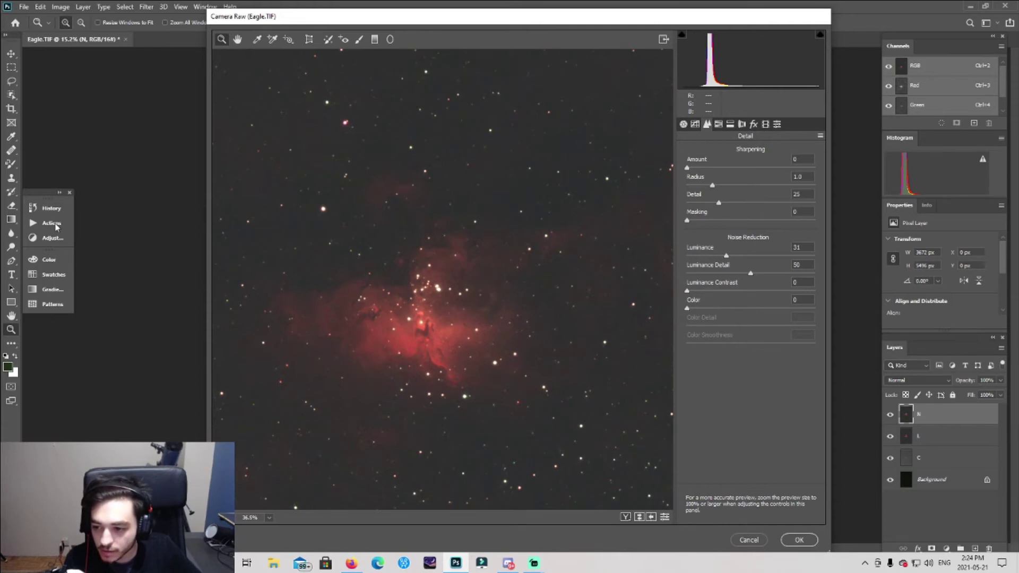
{"action": "scroll", "coordinate": [505, 330], "scroll_direction": "down", "scroll_amount": 3}
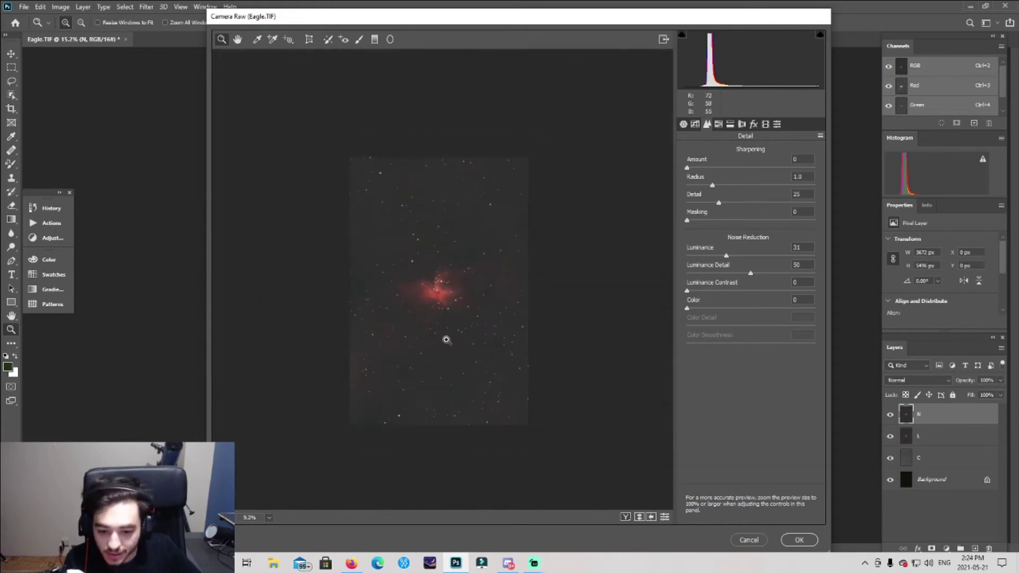
{"action": "scroll", "coordinate": [434, 343], "scroll_direction": "up", "scroll_amount": 3}
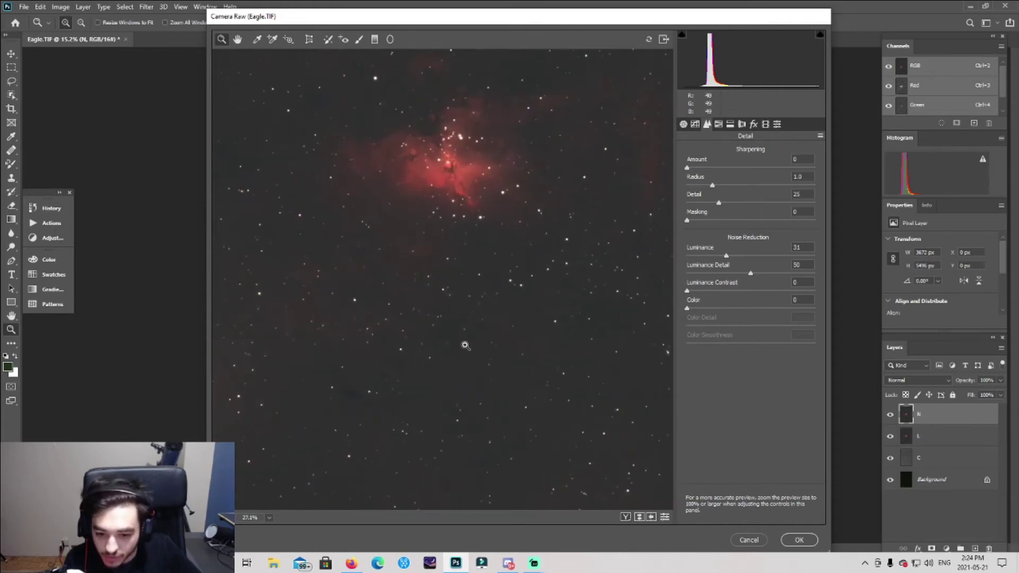
{"action": "left_click", "coordinate": [238, 38]}
{"action": "left_click_drag", "start_coordinate": [280, 58], "coordinate": [317, 116]}
{"action": "left_click", "coordinate": [222, 39]}
{"action": "scroll", "coordinate": [452, 220], "scroll_direction": "up", "scroll_amount": 2}
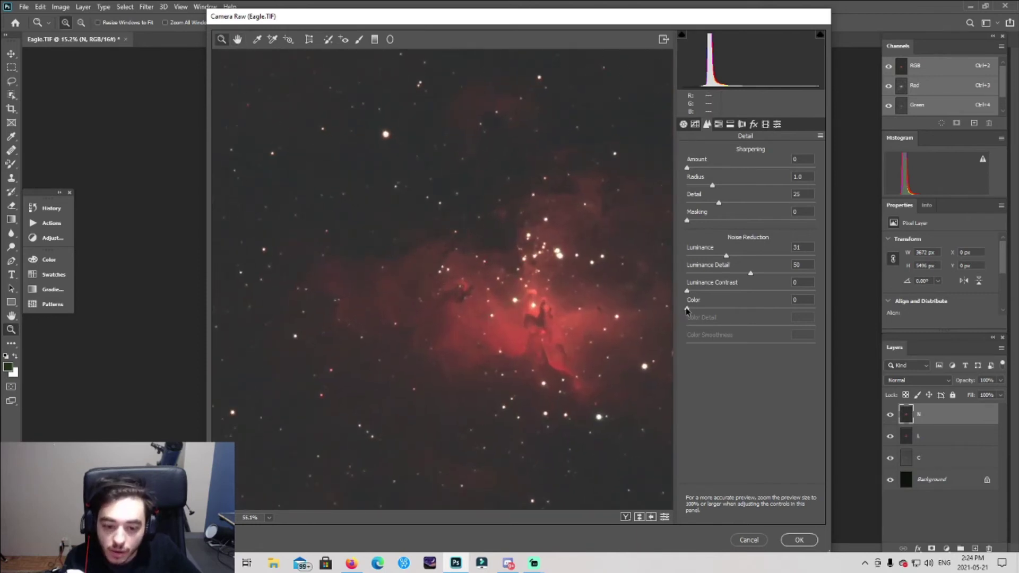
{"action": "left_click_drag", "start_coordinate": [688, 309], "coordinate": [837, 314]}
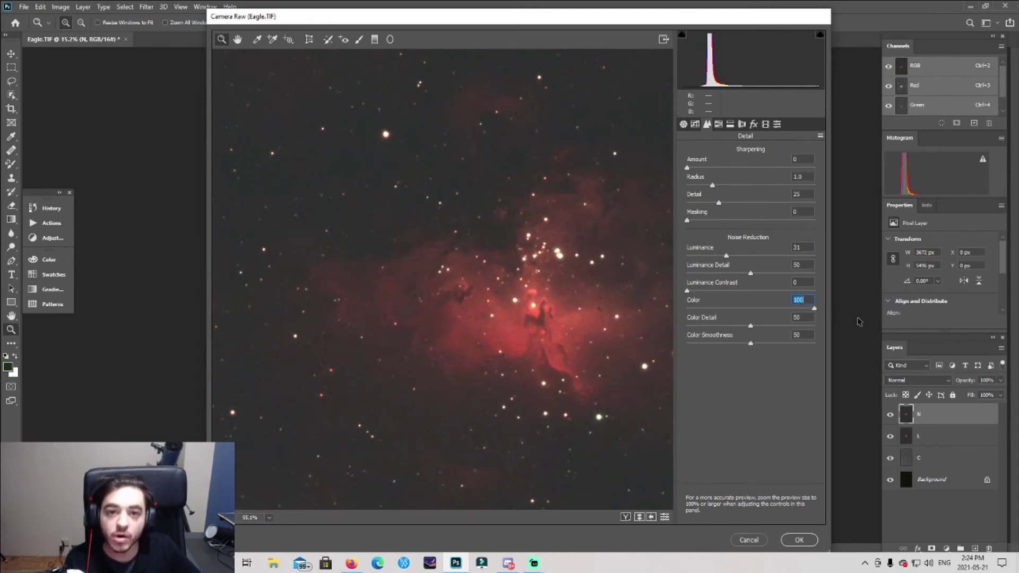
{"action": "type", "text": "100"}
{"action": "key", "text": "Return"}
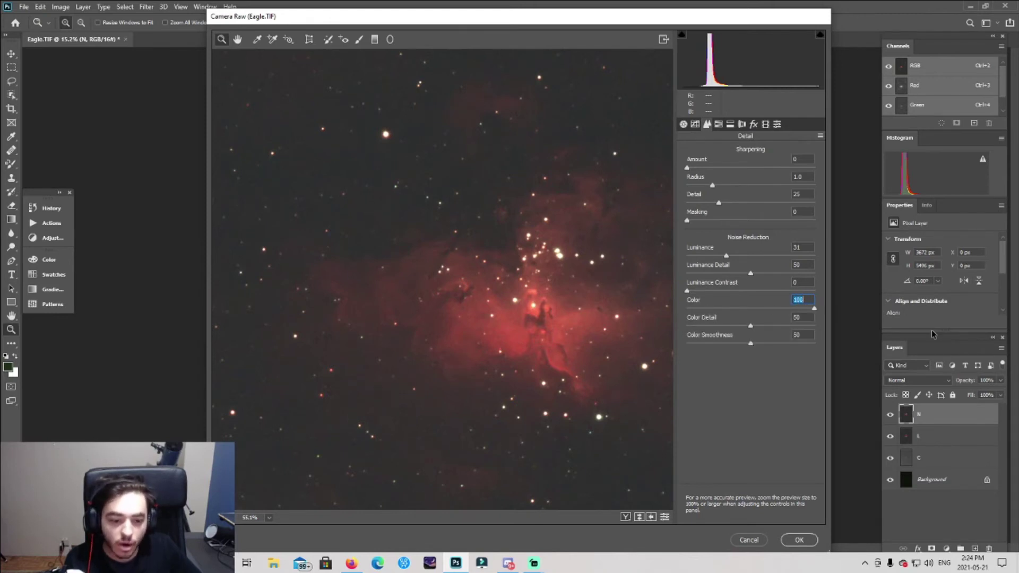
{"action": "left_click_drag", "start_coordinate": [817, 308], "coordinate": [707, 309]}
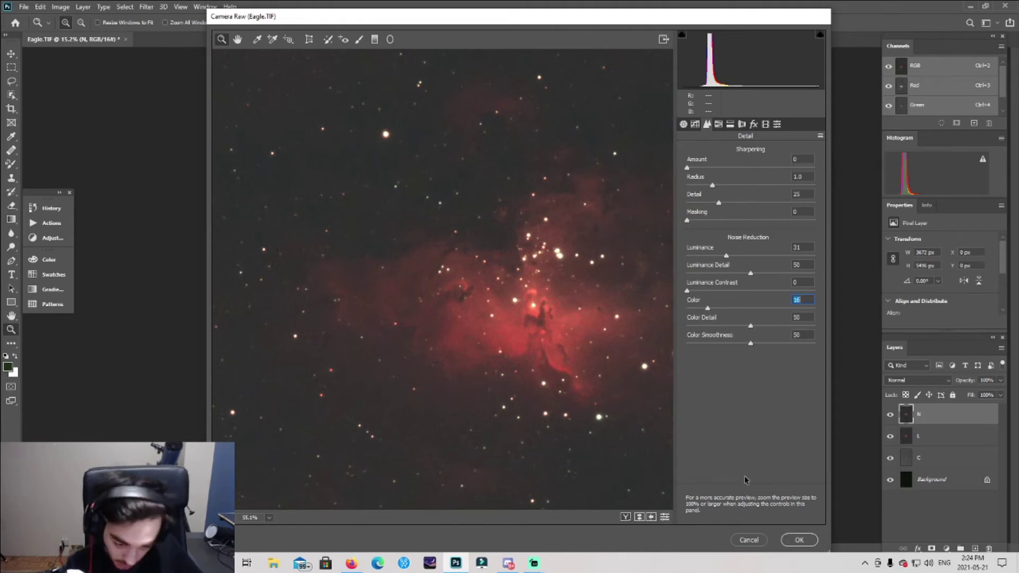
{"action": "left_click", "coordinate": [799, 541]}
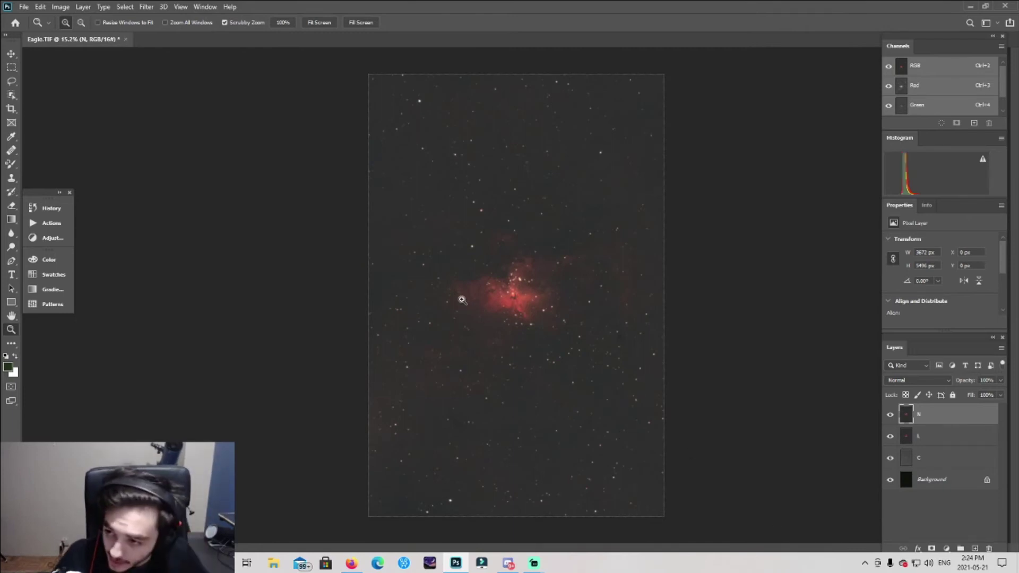
Crop the top and bottom inward to a near-square frame around the nebula, then zoom in
{"action": "left_click", "coordinate": [11, 108]}
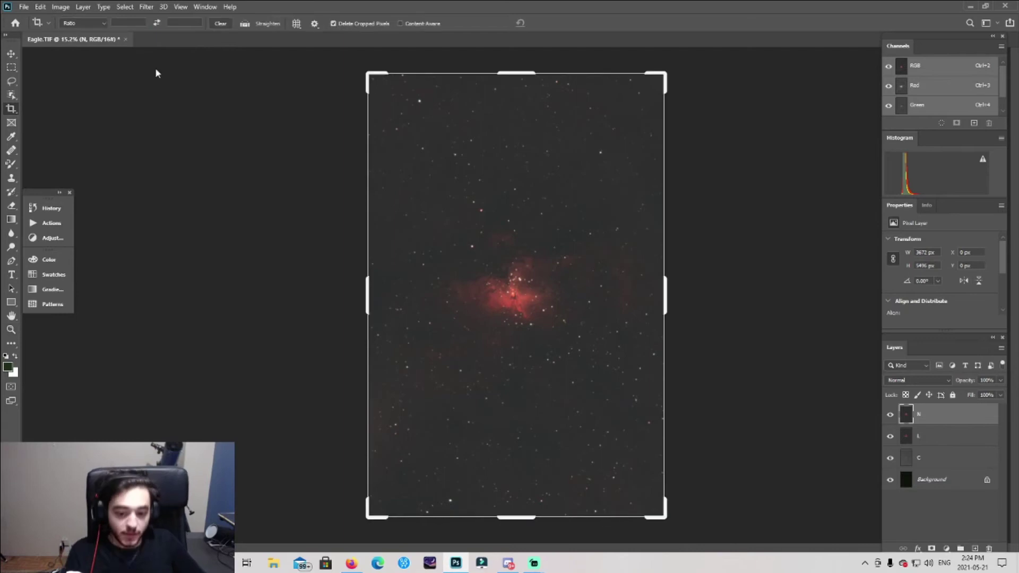
{"action": "left_click_drag", "start_coordinate": [528, 519], "coordinate": [526, 430]}
{"action": "left_click_drag", "start_coordinate": [512, 114], "coordinate": [513, 154]}
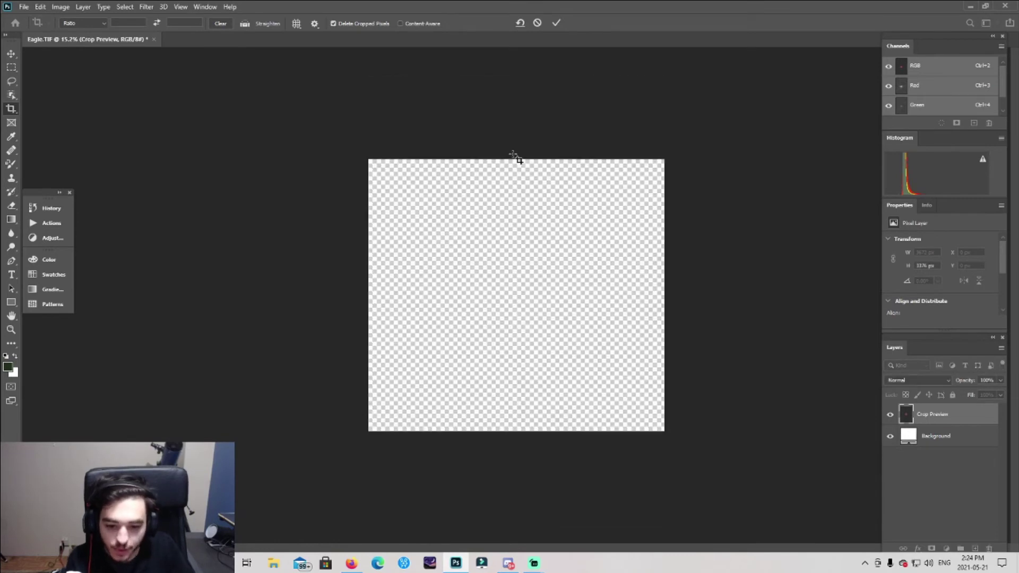
{"action": "key", "text": "Return"}
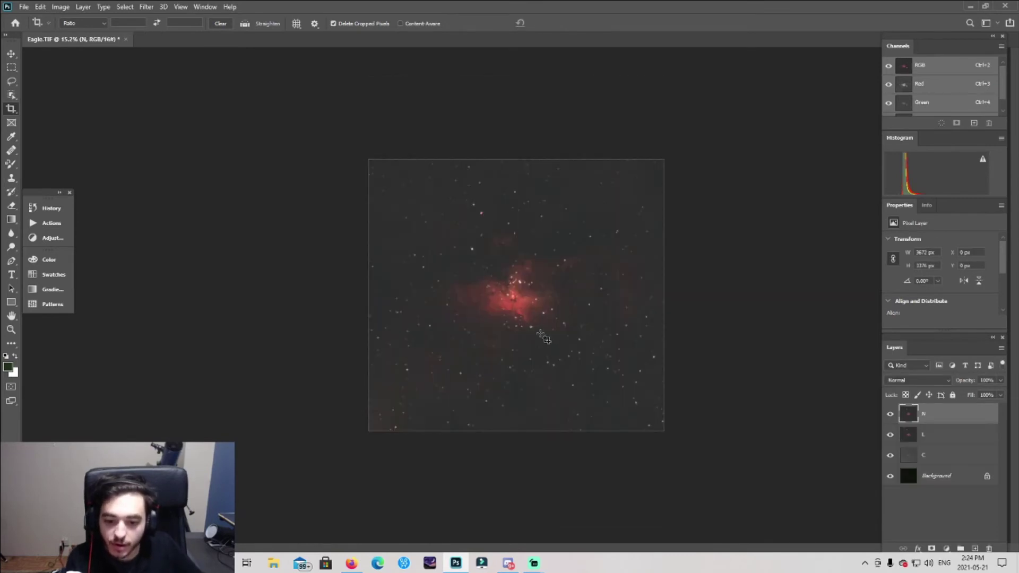
{"action": "left_click", "coordinate": [11, 330]}
{"action": "left_click", "coordinate": [514, 306]}
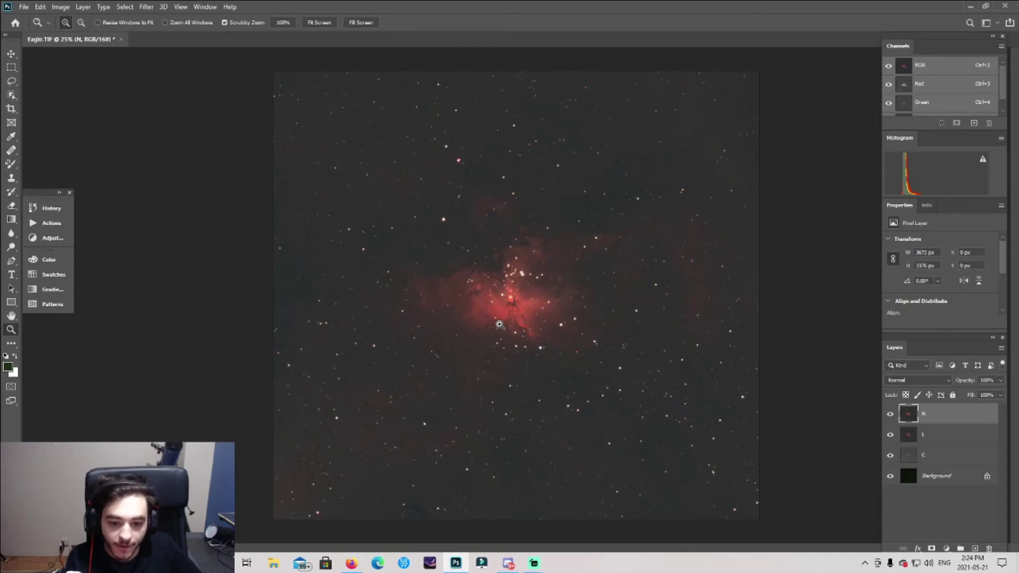
{"action": "left_click_drag", "start_coordinate": [500, 323], "coordinate": [536, 385]}
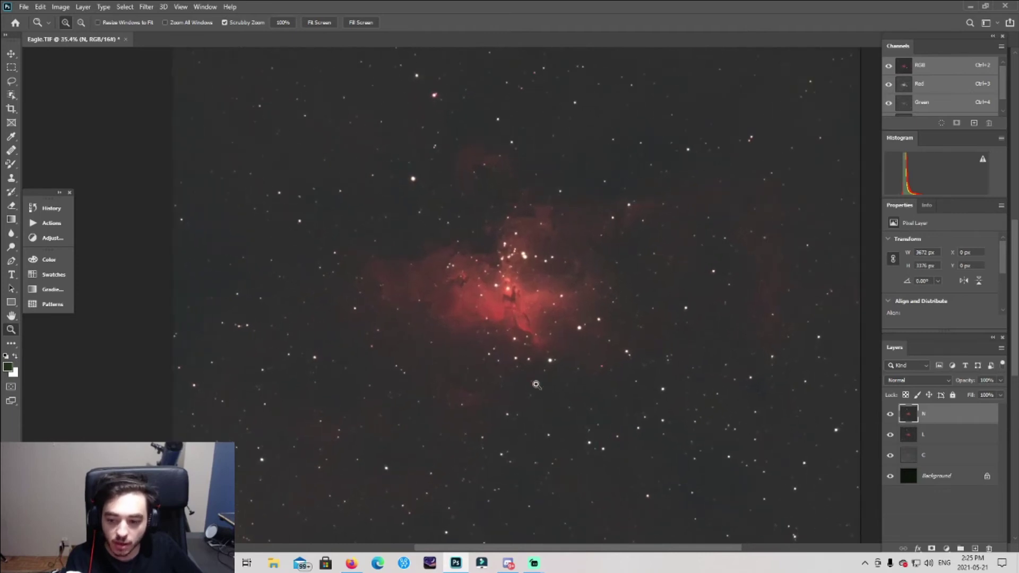
{"action": "left_click", "coordinate": [59, 208]}
{"action": "key", "text": "ctrl+z"}
{"action": "key", "text": "ctrl+z"}
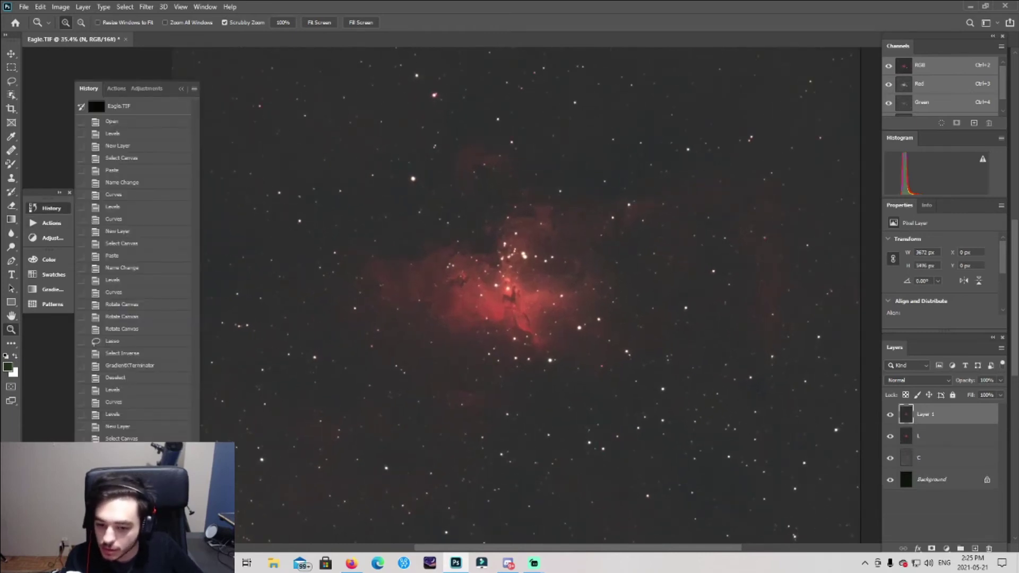
{"action": "left_click_drag", "start_coordinate": [482, 497], "coordinate": [473, 325]}
{"action": "left_click_drag", "start_coordinate": [575, 464], "coordinate": [865, 378]}
{"action": "scroll", "coordinate": [459, 303], "scroll_direction": "down", "scroll_amount": 5}
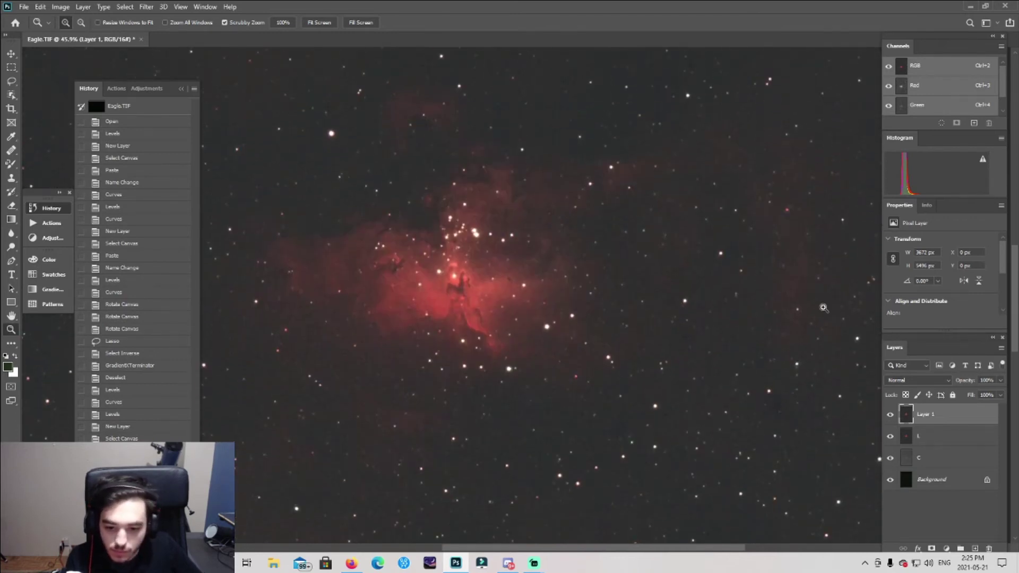
{"action": "left_click", "coordinate": [460, 303]}
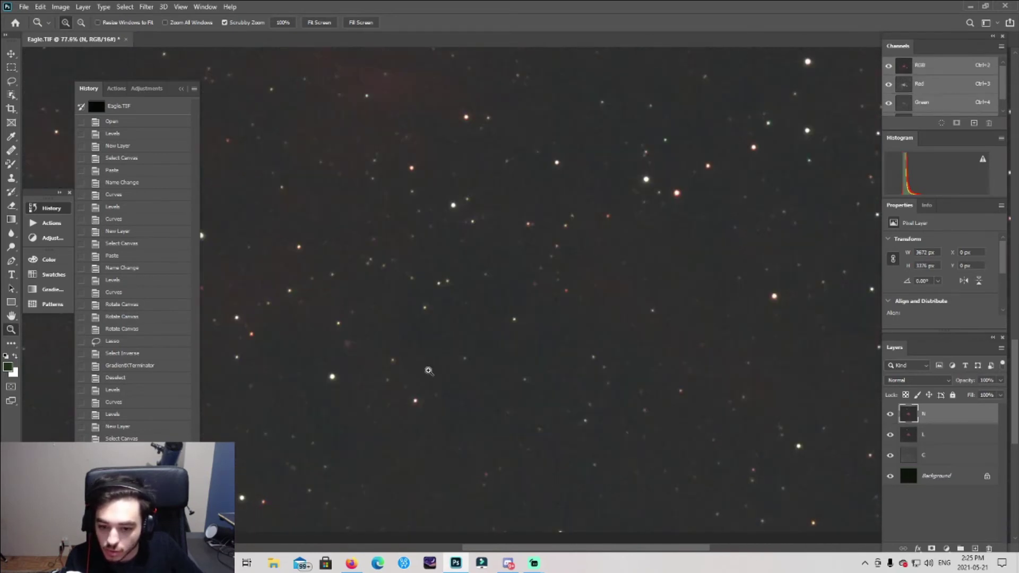
{"action": "scroll", "coordinate": [431, 371], "scroll_direction": "down", "scroll_amount": 3}
{"action": "scroll", "coordinate": [430, 307], "scroll_direction": "up", "scroll_amount": 4}
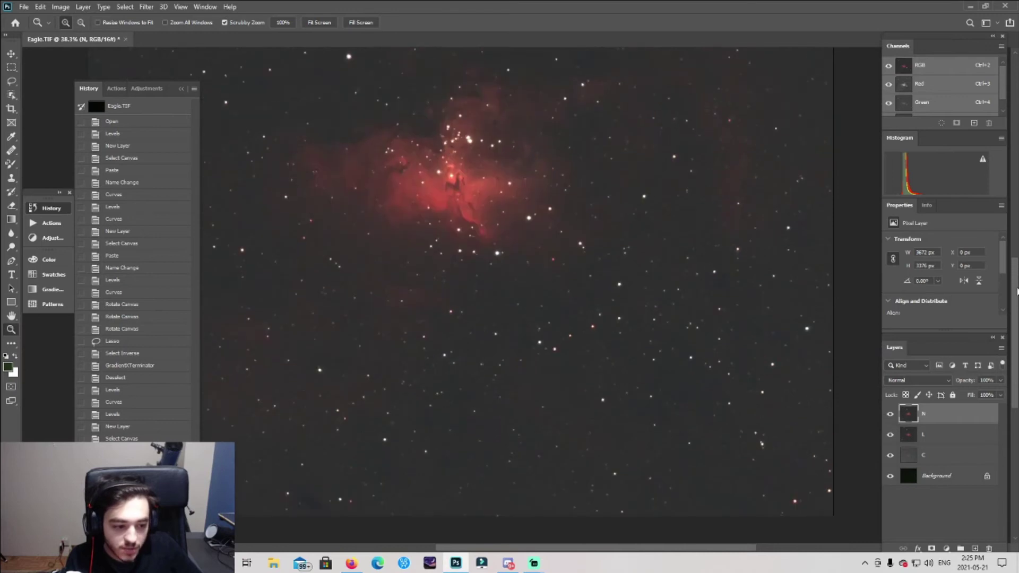
{"action": "left_click", "coordinate": [116, 437]}
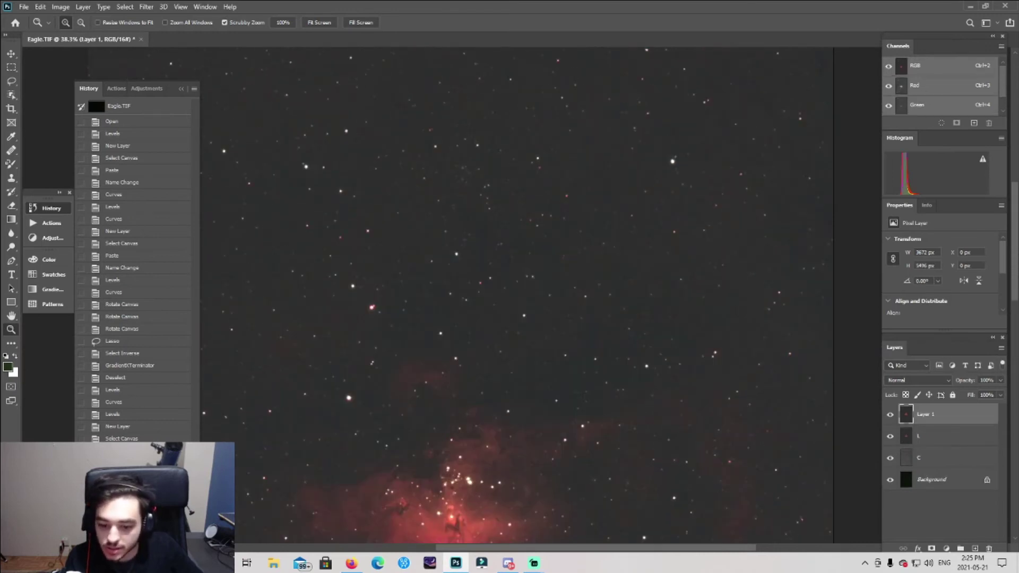
{"action": "scroll", "coordinate": [452, 454], "scroll_direction": "down", "scroll_amount": 3}
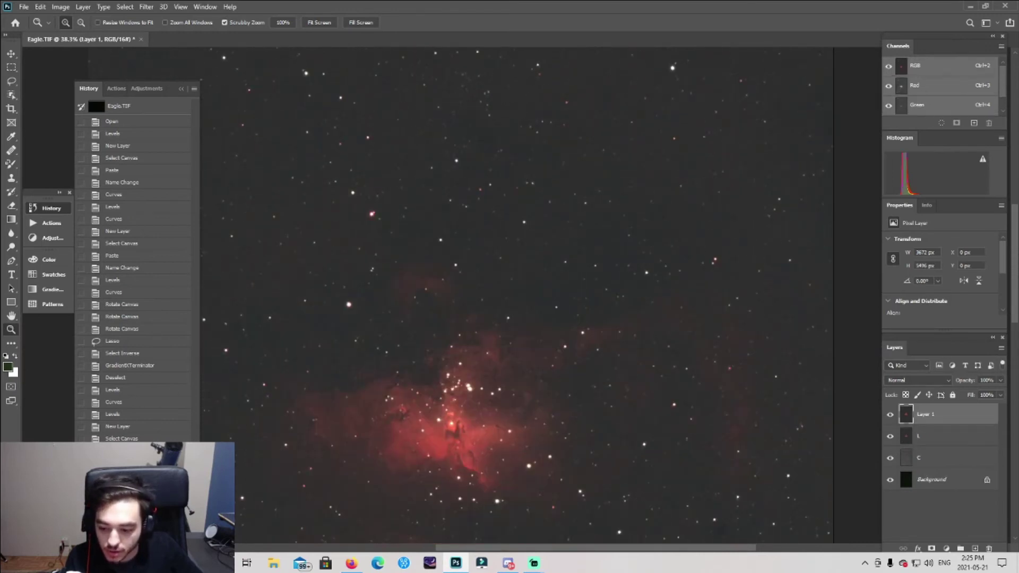
{"action": "key", "text": "ctrl+z"}
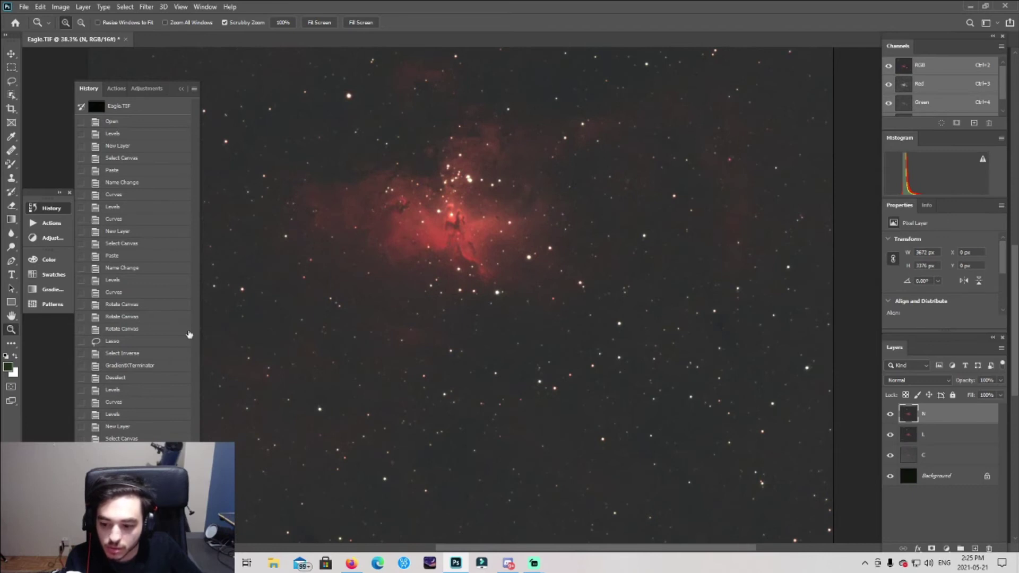
{"action": "left_click", "coordinate": [182, 89]}
{"action": "scroll", "coordinate": [517, 276], "scroll_direction": "down", "scroll_amount": 3}
{"action": "scroll", "coordinate": [532, 306], "scroll_direction": "up", "scroll_amount": 4}
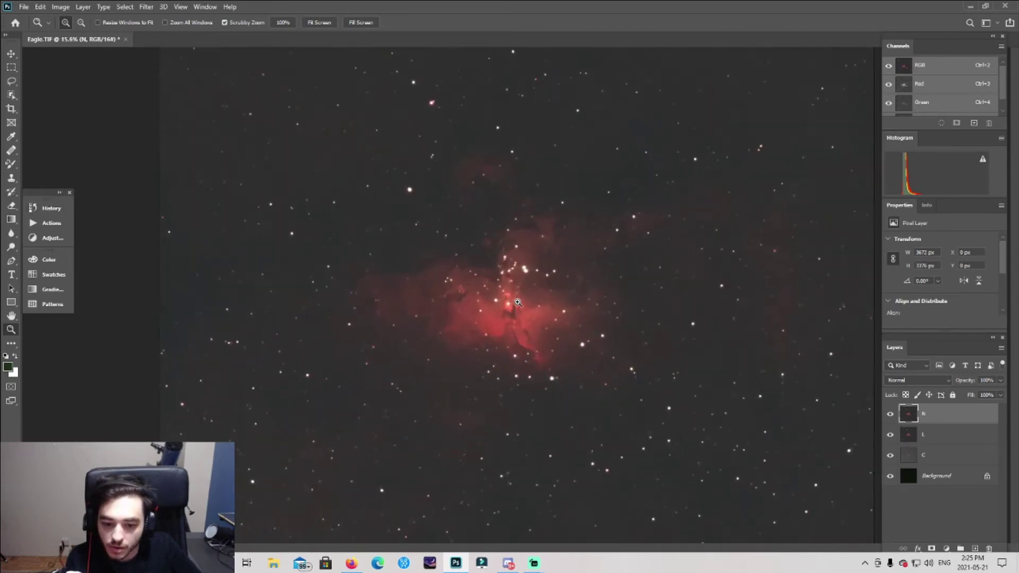
{"action": "scroll", "coordinate": [531, 305], "scroll_direction": "down", "scroll_amount": 1}
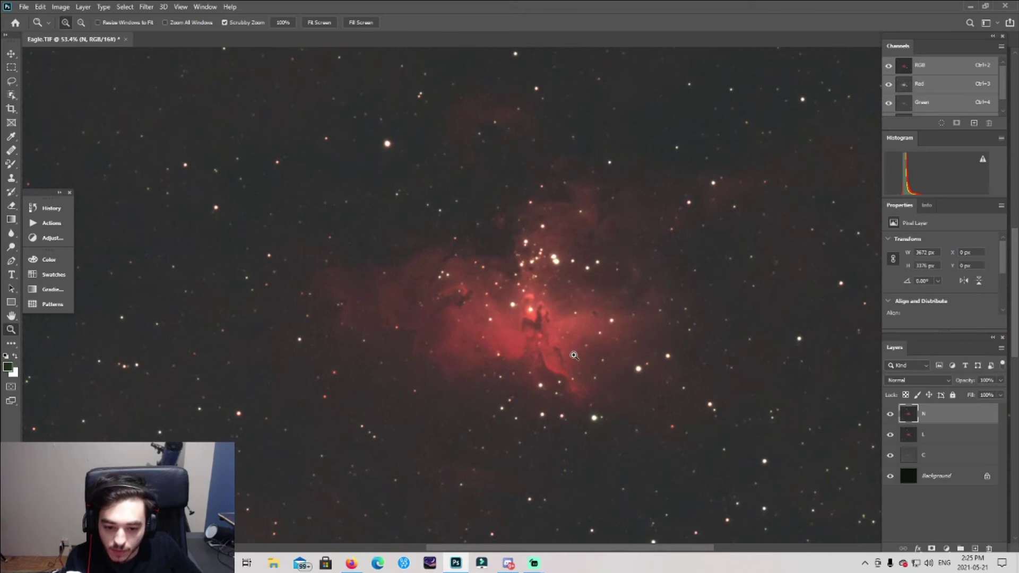
{"action": "scroll", "coordinate": [543, 333], "scroll_direction": "up", "scroll_amount": 2}
{"action": "scroll", "coordinate": [542, 332], "scroll_direction": "down", "scroll_amount": 4}
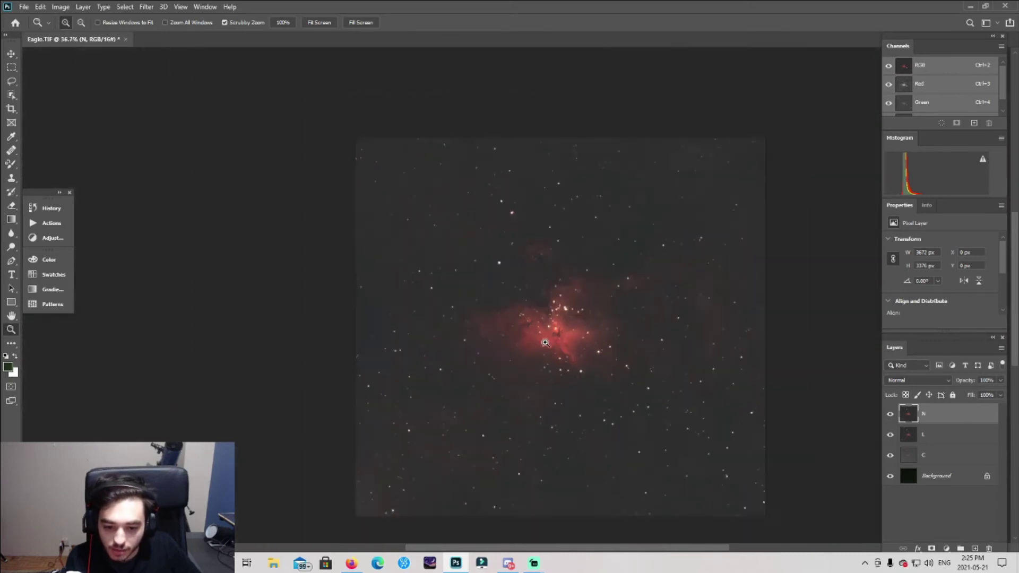
{"action": "scroll", "coordinate": [544, 335], "scroll_direction": "up", "scroll_amount": 3}
{"action": "scroll", "coordinate": [546, 336], "scroll_direction": "up", "scroll_amount": 2}
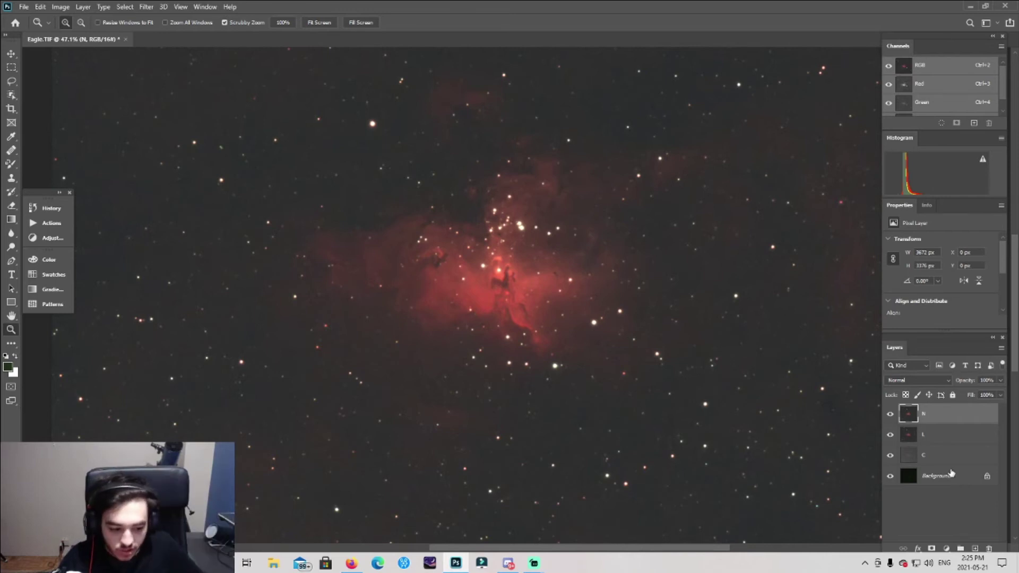
Stamp the visible image into a new top layer named S
{"action": "left_click", "coordinate": [980, 551]}
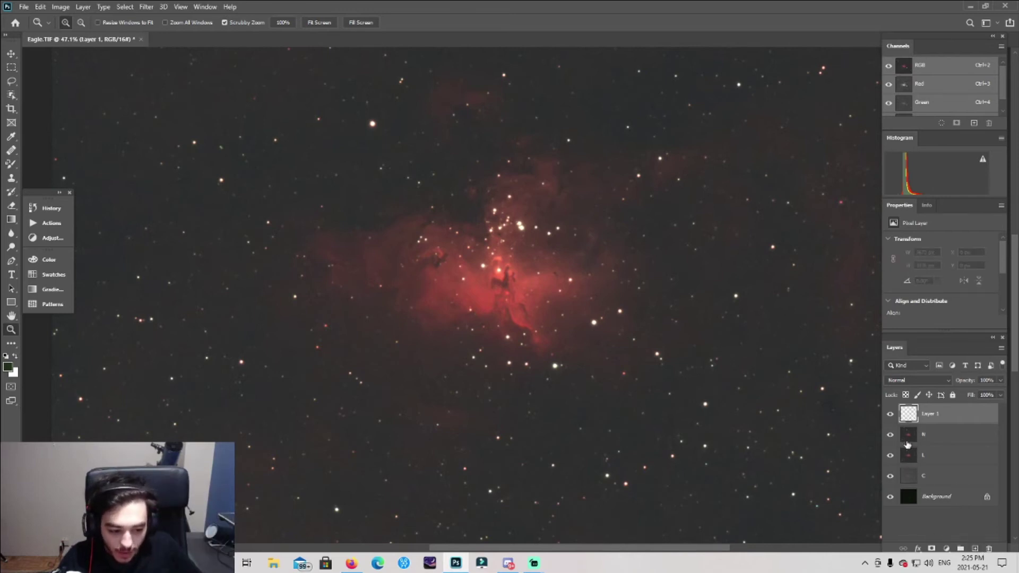
{"action": "left_click", "coordinate": [909, 443]}
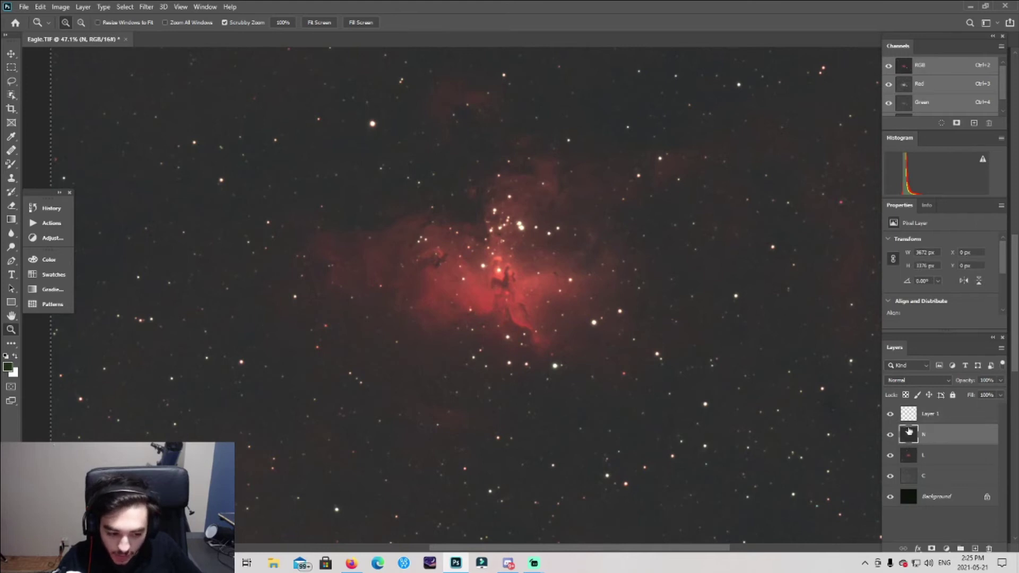
{"action": "left_click", "coordinate": [909, 422]}
{"action": "key", "text": "ctrl+alt+shift+e"}
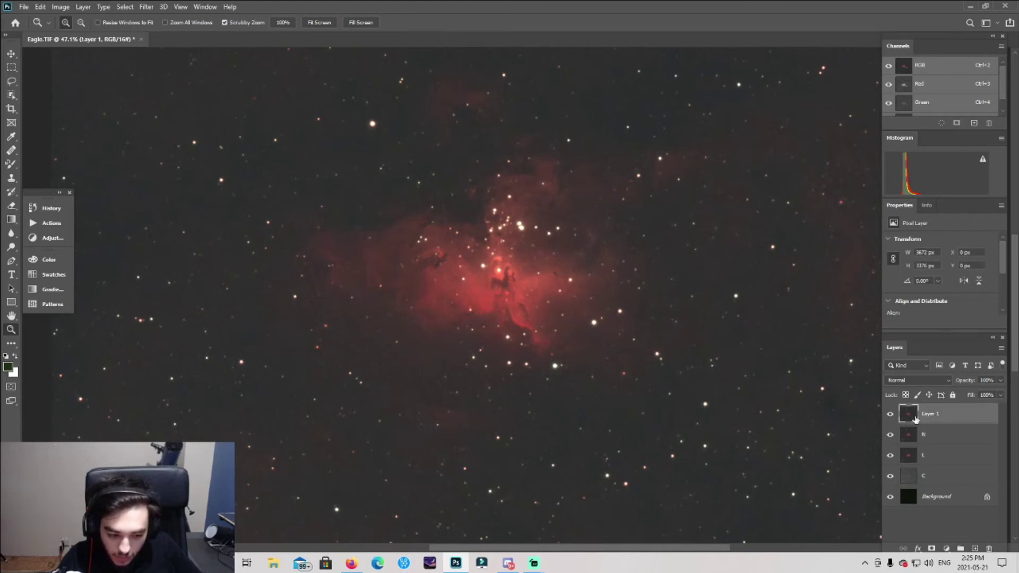
{"action": "double_click", "coordinate": [929, 414]}
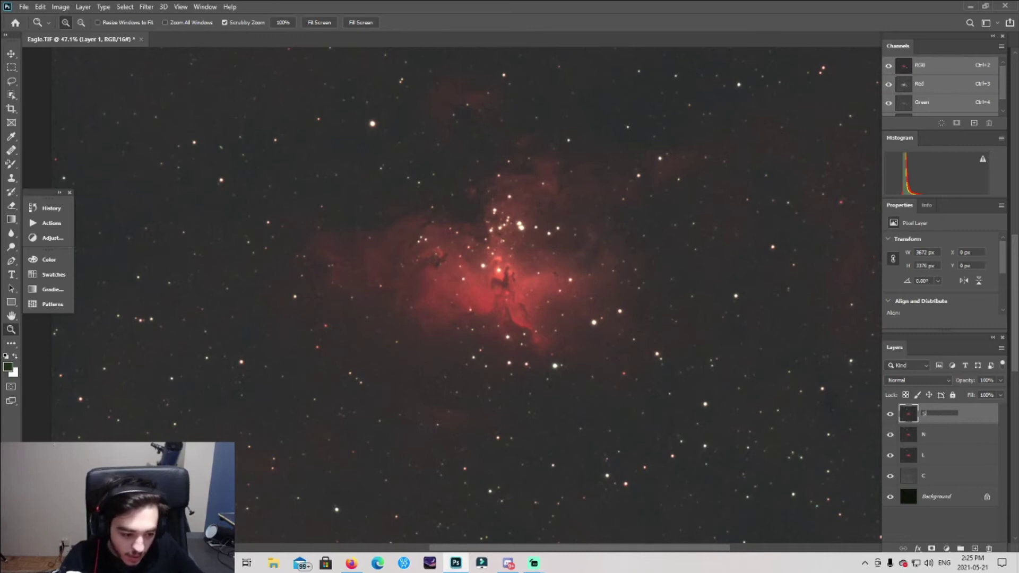
{"action": "type", "text": "S"}
{"action": "key", "text": "Return"}
{"action": "left_click", "coordinate": [915, 437]}
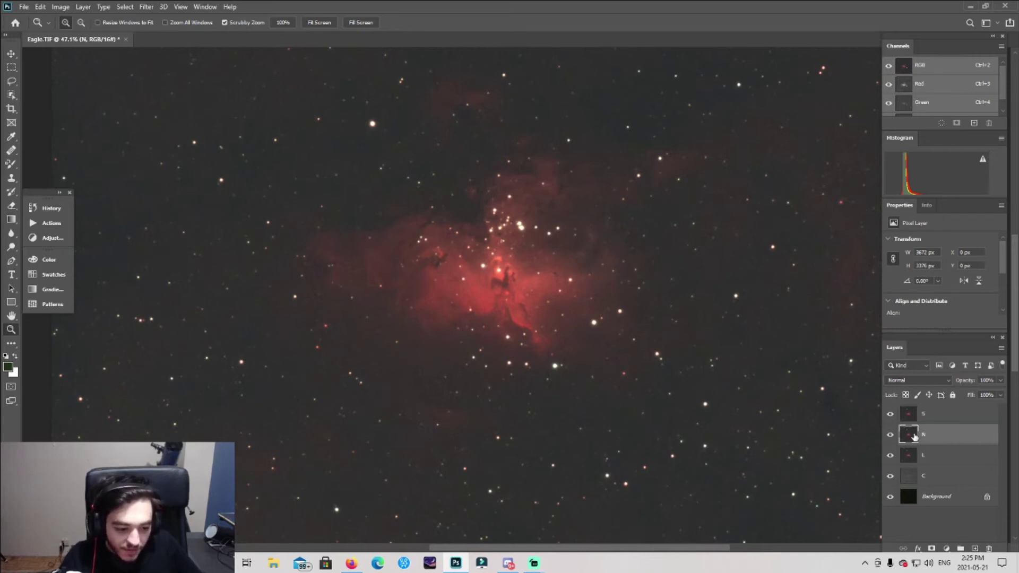
{"action": "left_click", "coordinate": [902, 415]}
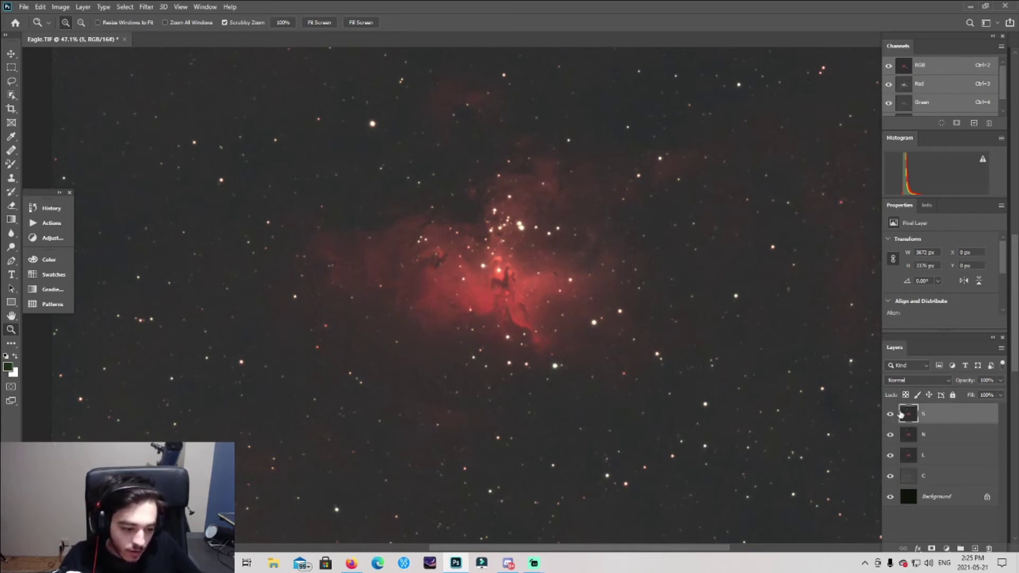
Apply Smart Sharpen to layer S at 80% amount, 2.5 px radius, 24% noise reduction
{"action": "left_click", "coordinate": [147, 8]}
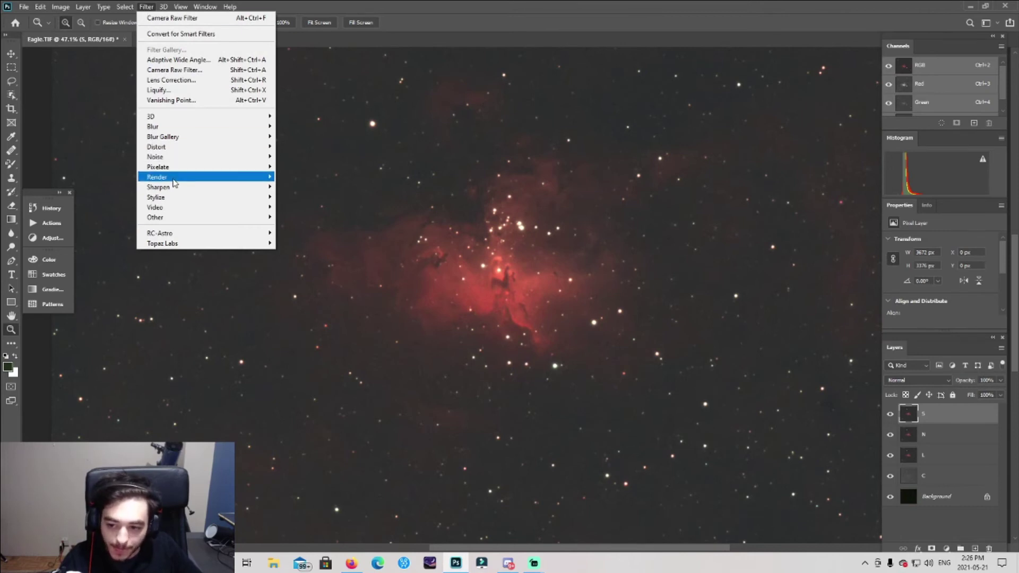
{"action": "mouse_move", "coordinate": [268, 187]}
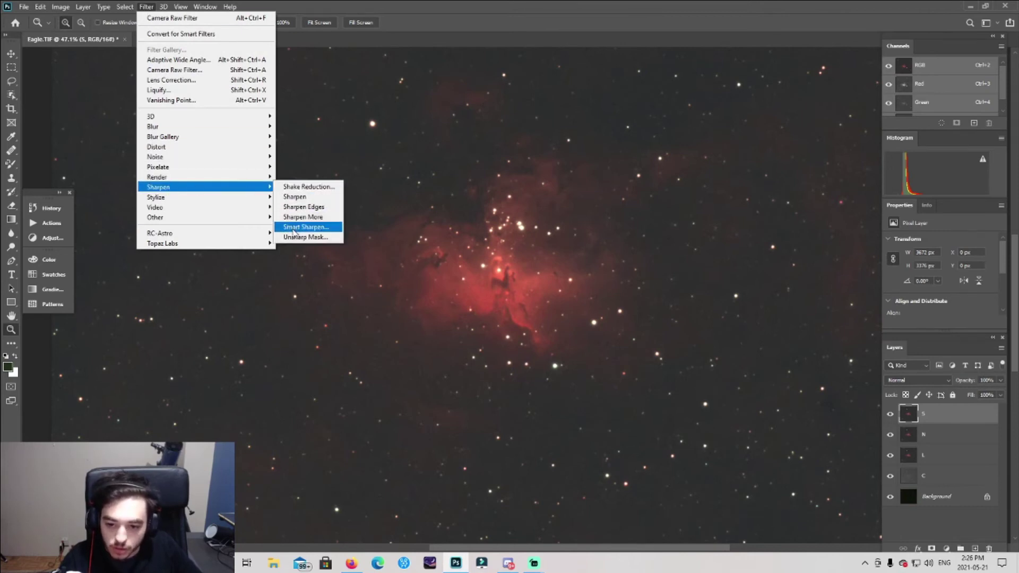
{"action": "left_click", "coordinate": [305, 227]}
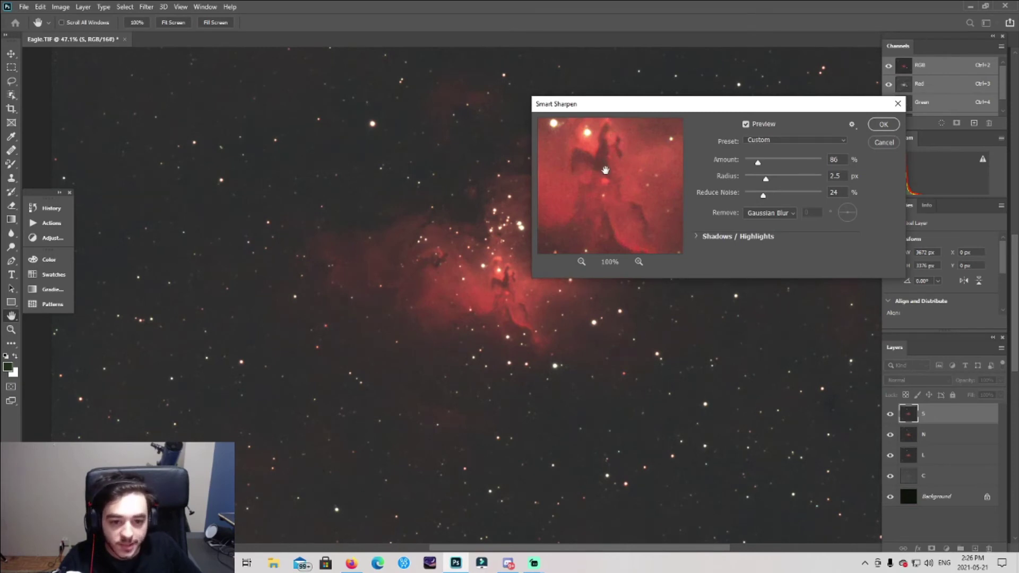
{"action": "left_click", "coordinate": [582, 262]}
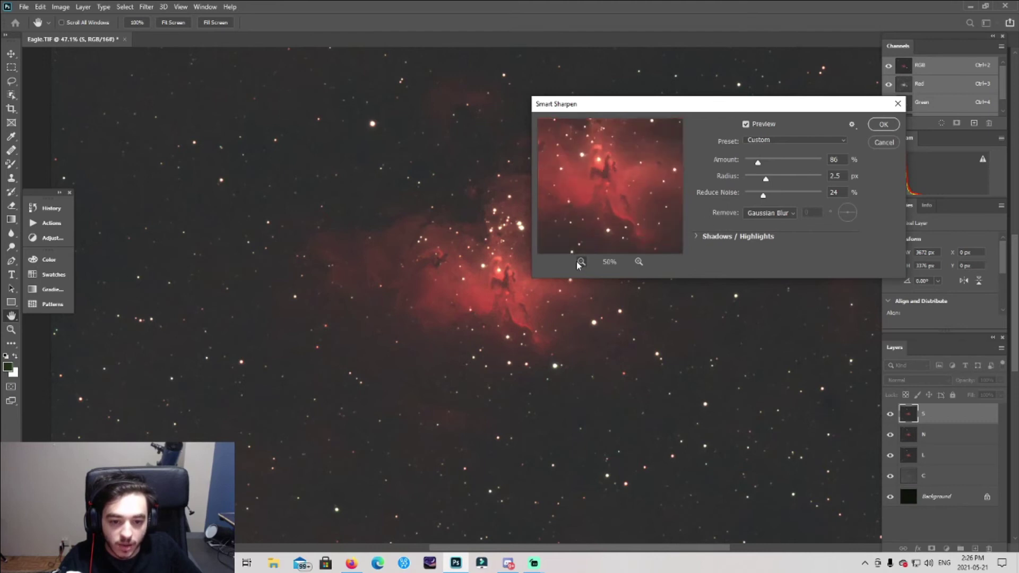
{"action": "left_click", "coordinate": [582, 262]}
{"action": "left_click", "coordinate": [884, 124]}
Zoom in on the nebula pillars and toggle layer S's visibility to compare the sharpening
{"action": "key", "text": "z"}
{"action": "left_click_drag", "start_coordinate": [496, 285], "coordinate": [630, 338]}
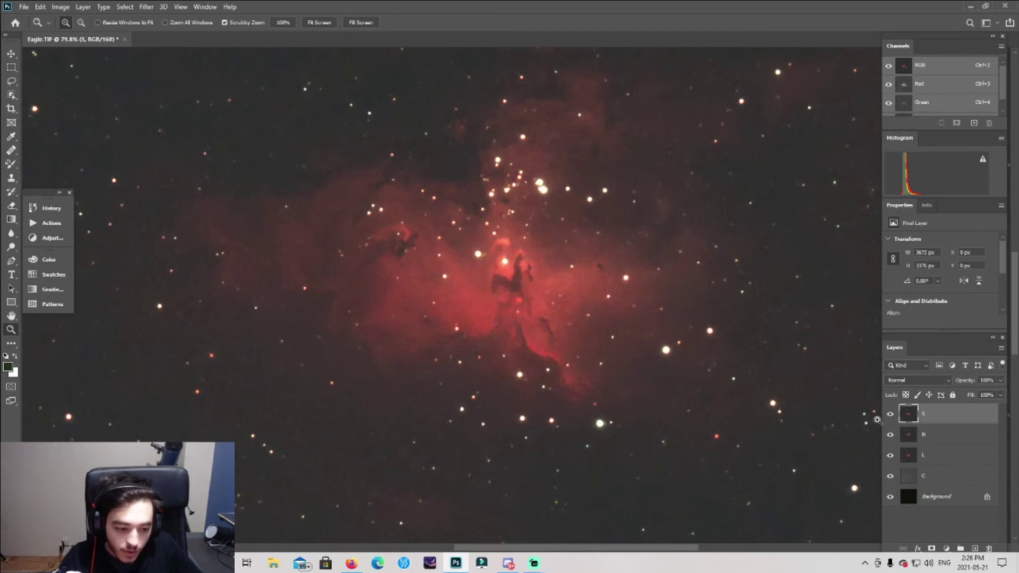
{"action": "left_click_drag", "start_coordinate": [472, 300], "coordinate": [633, 317]}
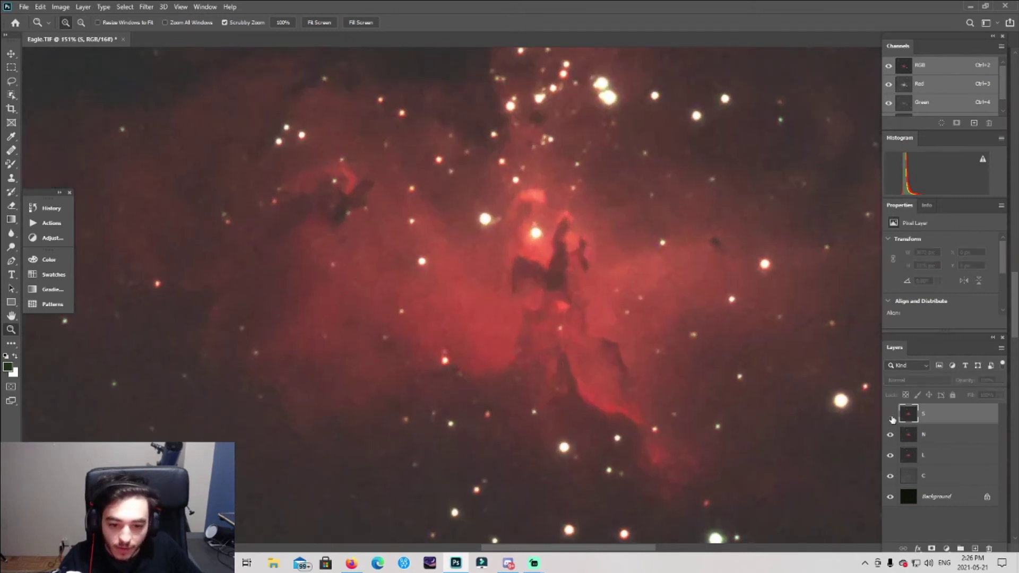
{"action": "left_click", "coordinate": [891, 415]}
{"action": "left_click", "coordinate": [891, 415]}
{"action": "left_click", "coordinate": [891, 415]}
{"action": "left_click", "coordinate": [891, 415]}
{"action": "scroll", "coordinate": [568, 327], "scroll_direction": "down", "scroll_amount": 3}
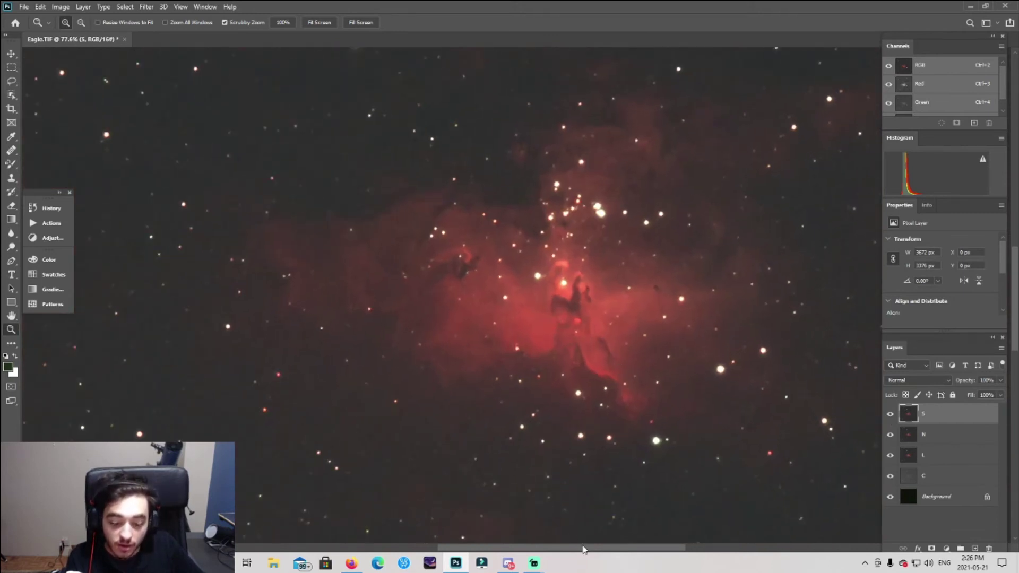
{"action": "scroll", "coordinate": [584, 547], "scroll_direction": "right", "scroll_amount": 3}
{"action": "left_click", "coordinate": [510, 431]}
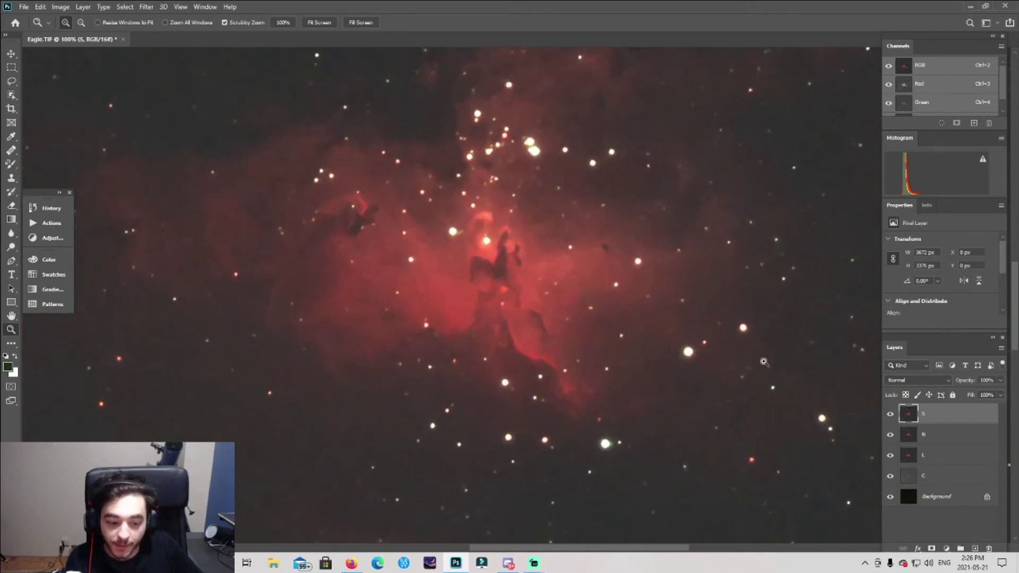
Hide layer S and drag layer N above it in the Layers panel
{"action": "left_click", "coordinate": [911, 441]}
{"action": "left_click", "coordinate": [924, 417]}
{"action": "left_click", "coordinate": [890, 414]}
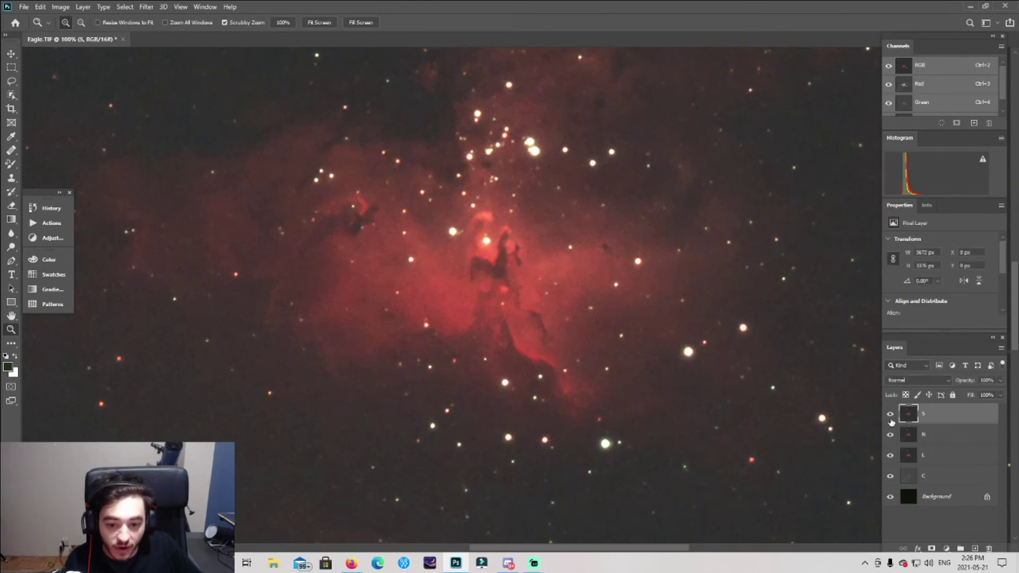
{"action": "left_click", "coordinate": [909, 435]}
{"action": "left_click_drag", "start_coordinate": [908, 438], "coordinate": [903, 407]}
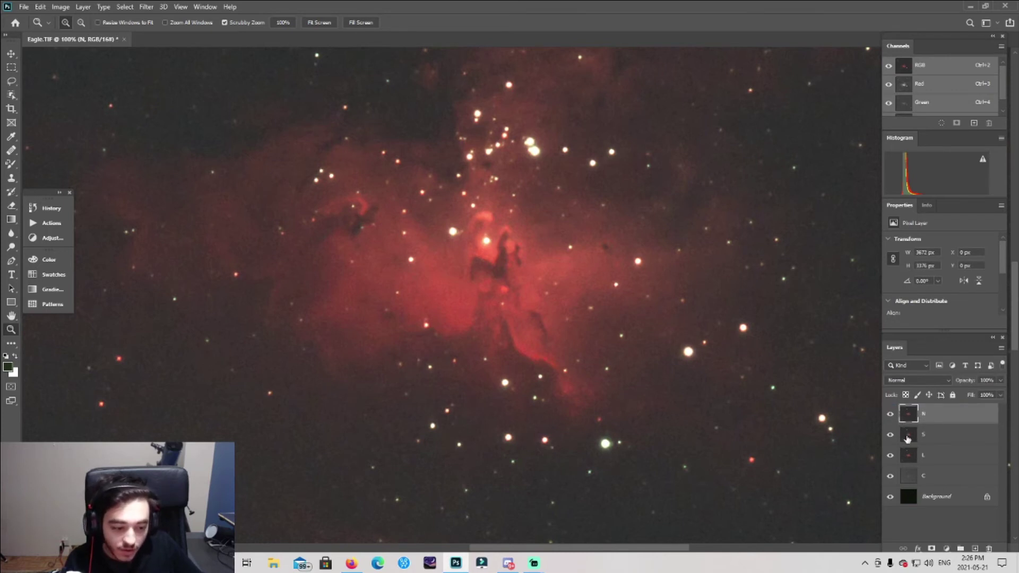
{"action": "left_click", "coordinate": [908, 439]}
{"action": "left_click", "coordinate": [904, 416]}
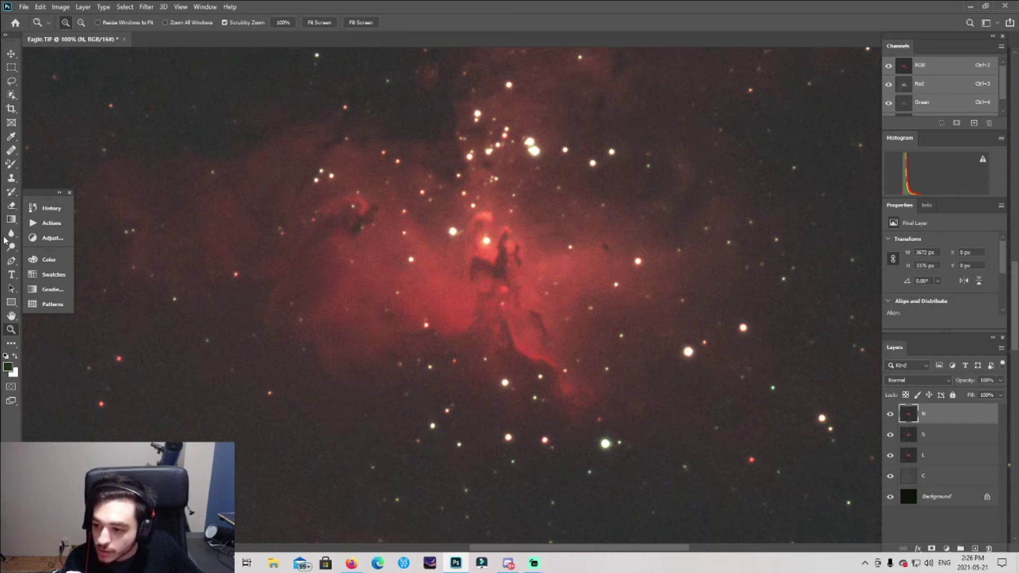
Alternate between the Eraser and Zoom tools, zooming out around the nebula centre
{"action": "left_click", "coordinate": [17, 207]}
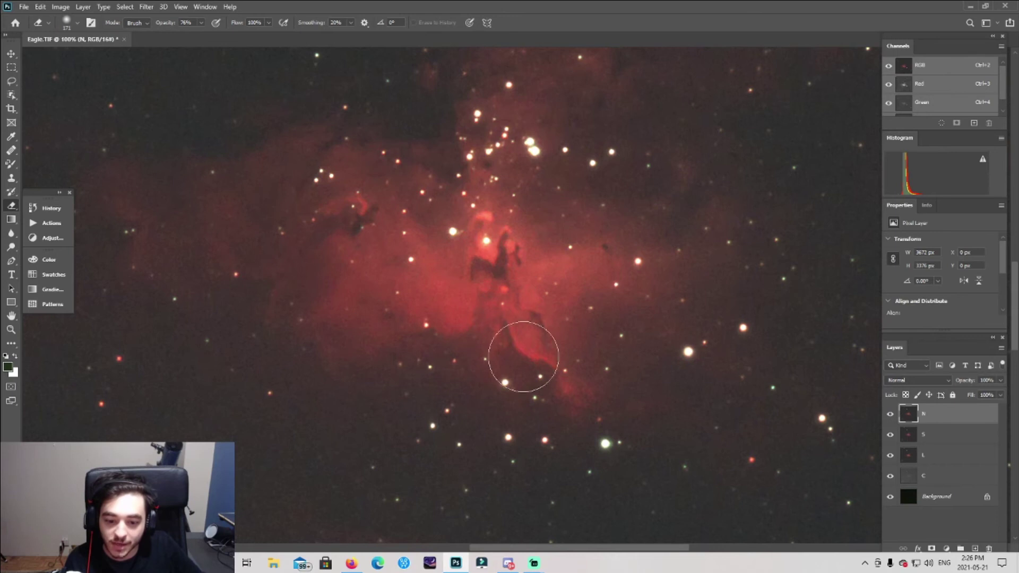
{"action": "left_click", "coordinate": [11, 330]}
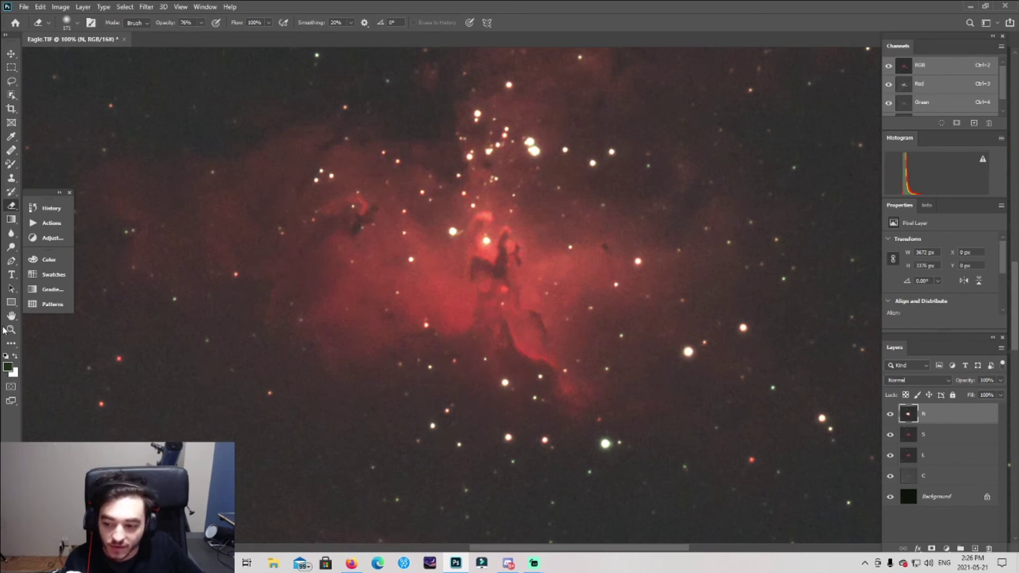
{"action": "left_click_drag", "start_coordinate": [529, 313], "coordinate": [515, 305]}
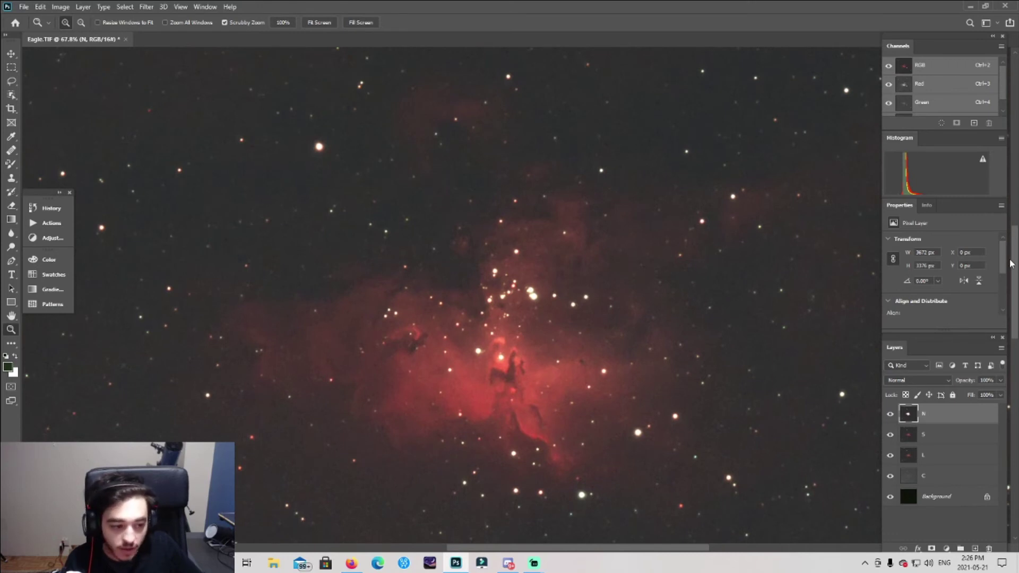
{"action": "left_click", "coordinate": [10, 205]}
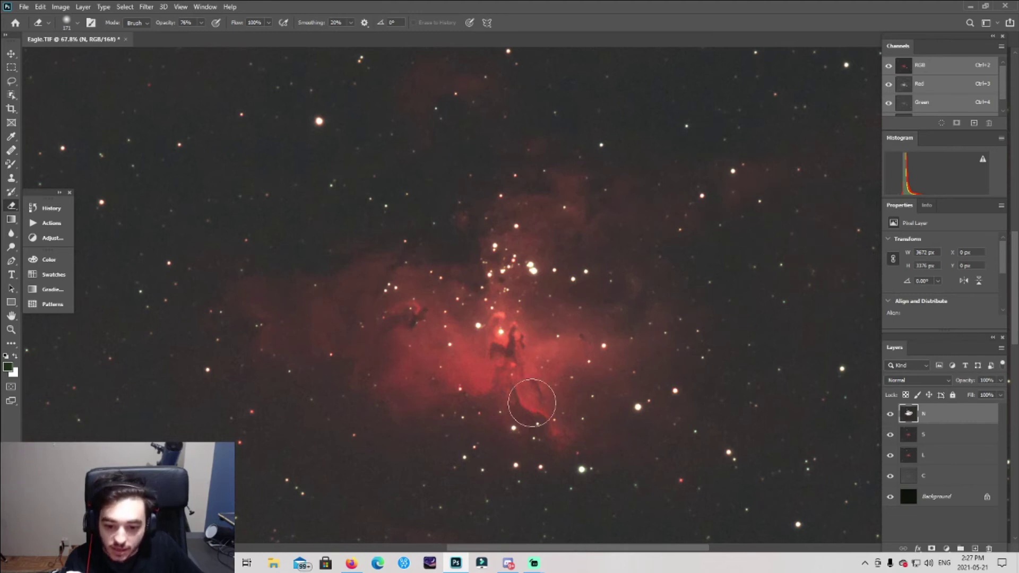
{"action": "left_click", "coordinate": [11, 330]}
{"action": "left_click_drag", "start_coordinate": [458, 345], "coordinate": [435, 345]}
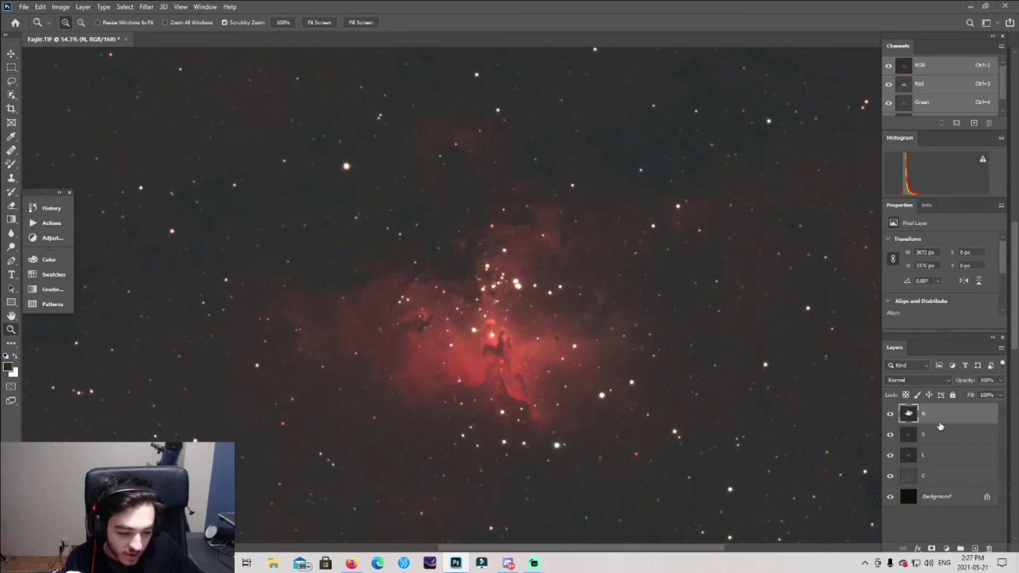
Flatten all layers into a single Background layer
{"action": "right_click", "coordinate": [933, 417]}
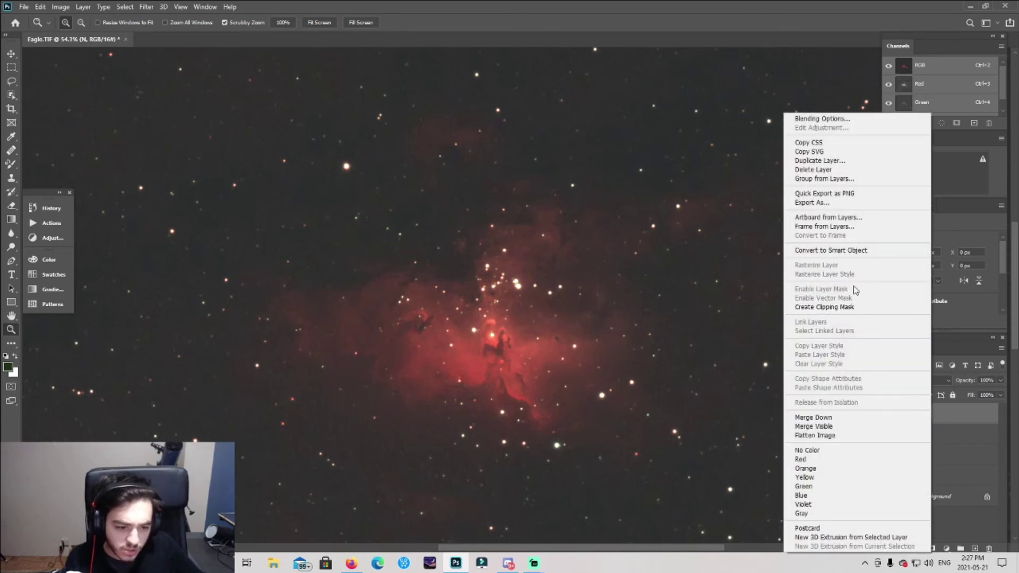
{"action": "left_click", "coordinate": [831, 425]}
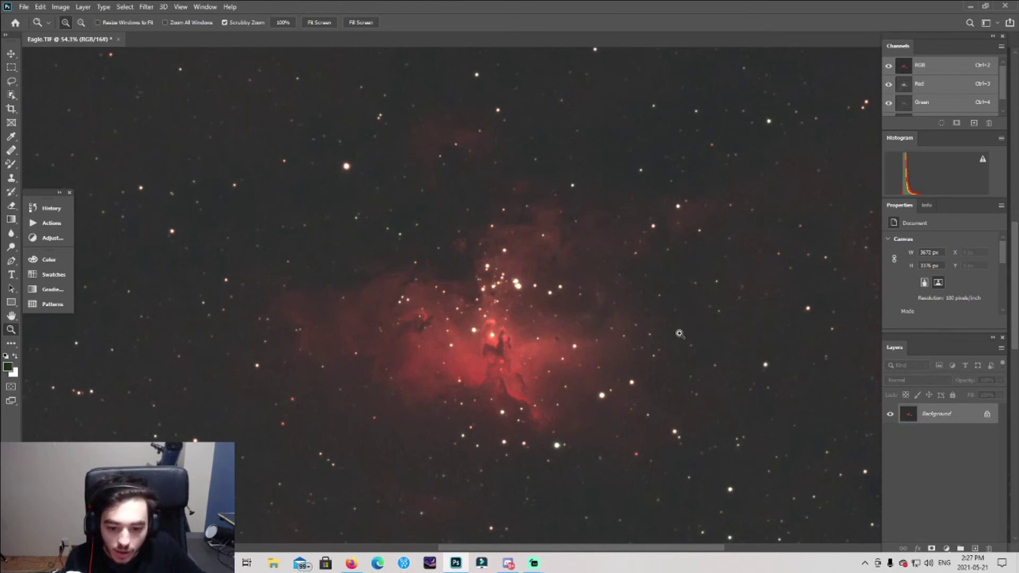
{"action": "left_click_drag", "start_coordinate": [549, 322], "coordinate": [521, 322]}
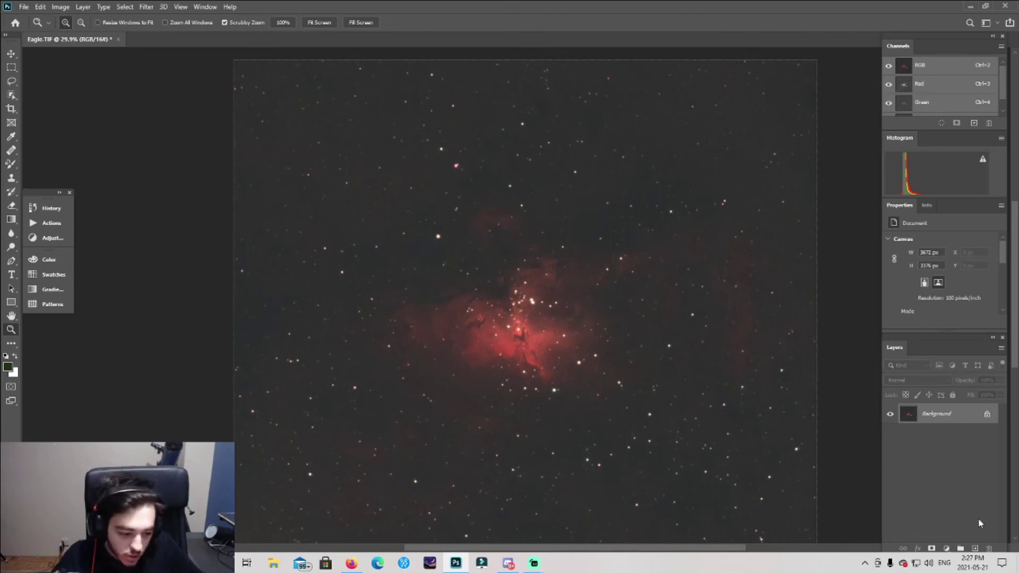
Paste a copy of the image onto a new layer named stars above Background
{"action": "left_click", "coordinate": [975, 548]}
{"action": "left_click", "coordinate": [907, 435]}
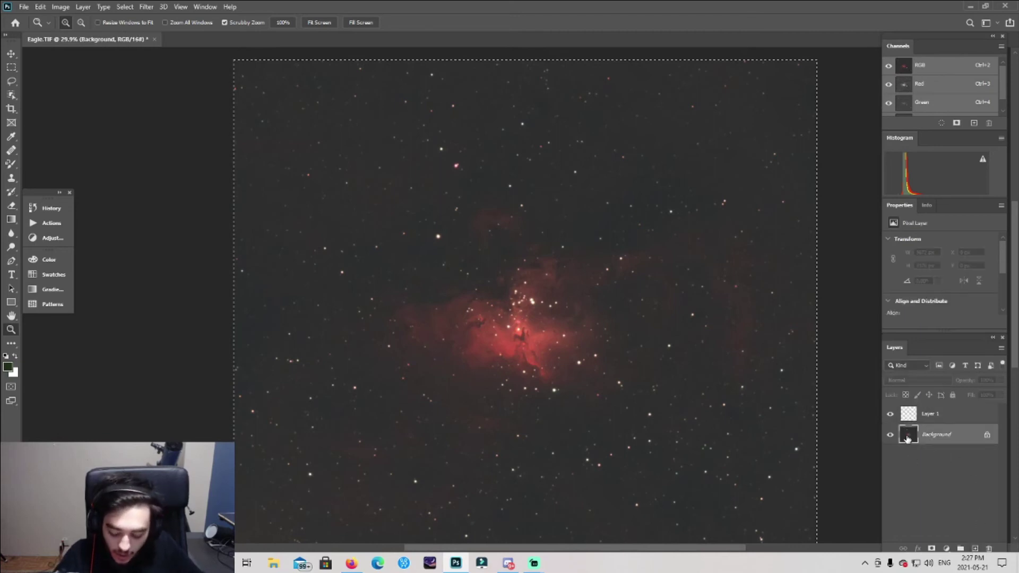
{"action": "left_click", "coordinate": [908, 419]}
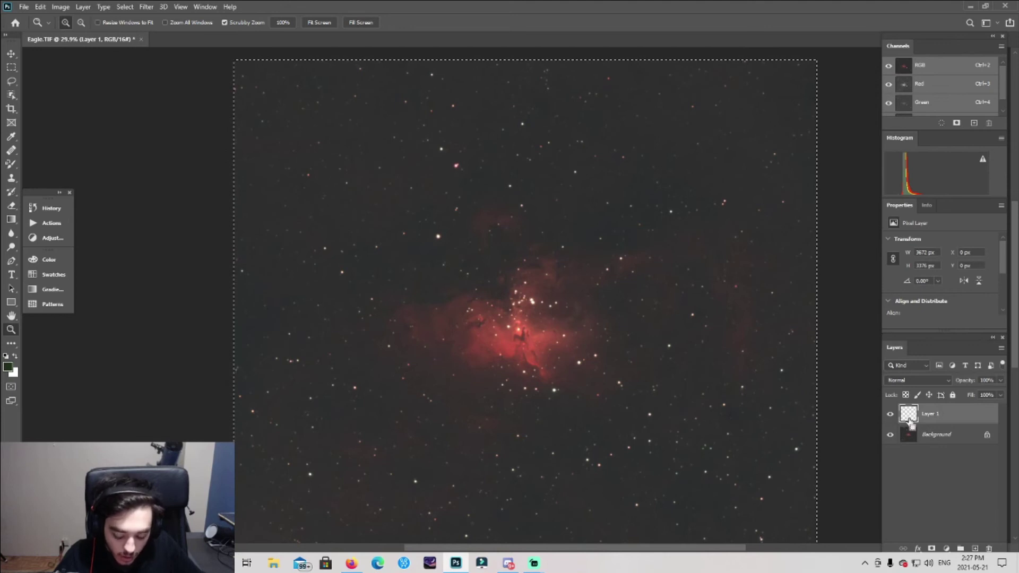
{"action": "key", "text": "ctrl+v"}
{"action": "double_click", "coordinate": [929, 414]}
{"action": "type", "text": "stars"}
{"action": "key", "text": "Return"}
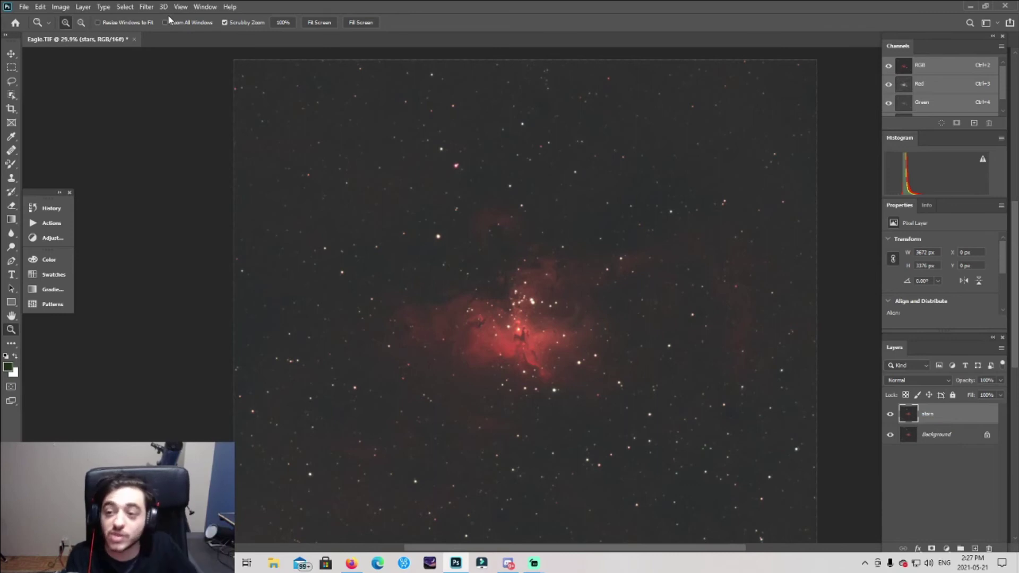
{"action": "left_click", "coordinate": [145, 7]}
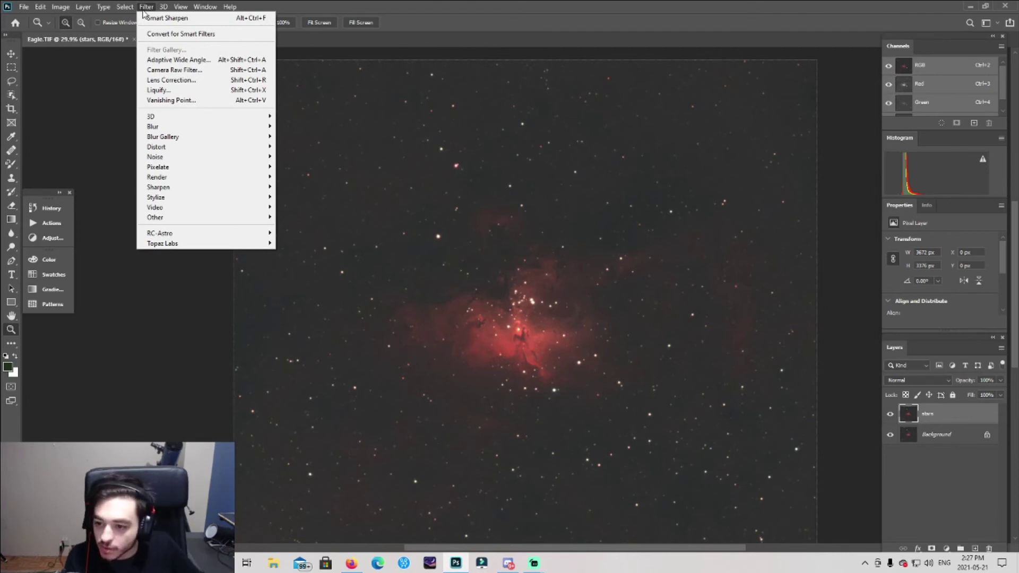
{"action": "mouse_move", "coordinate": [117, 5]}
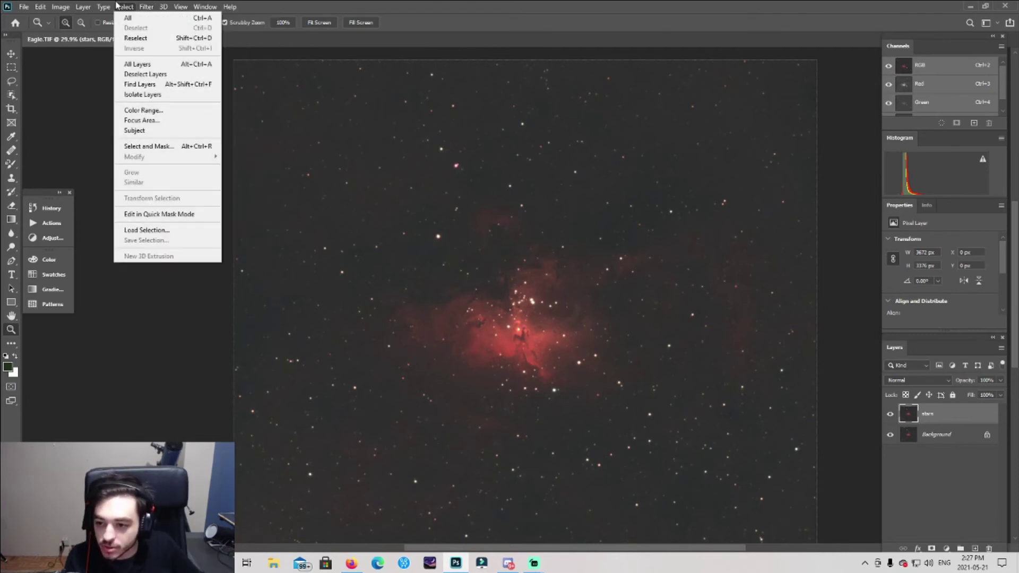
Set Color Range to Highlights with Fuzziness around 21 and Range lowered to about 120
{"action": "left_click", "coordinate": [173, 108]}
{"action": "left_click", "coordinate": [860, 78]}
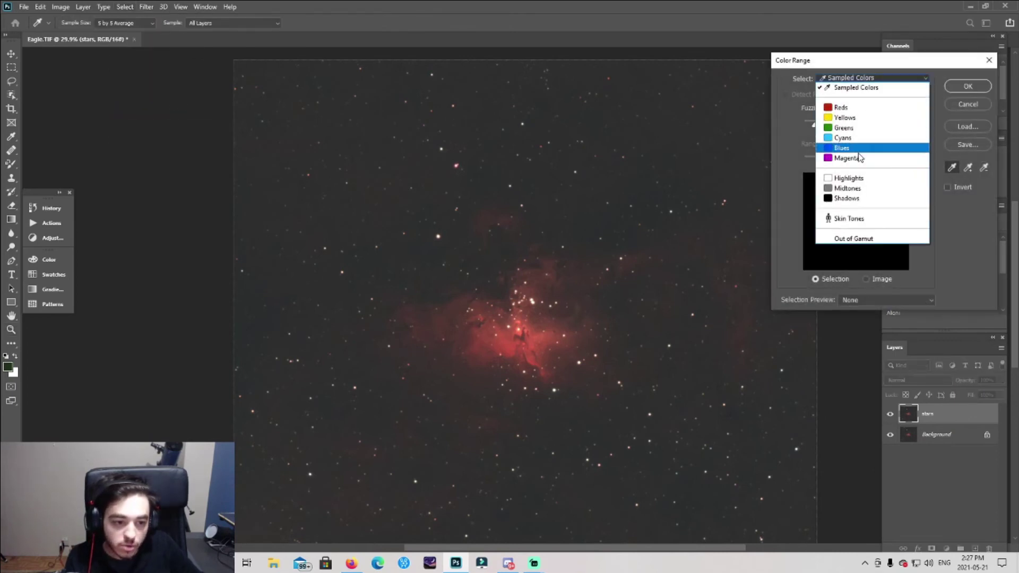
{"action": "left_click", "coordinate": [856, 179]}
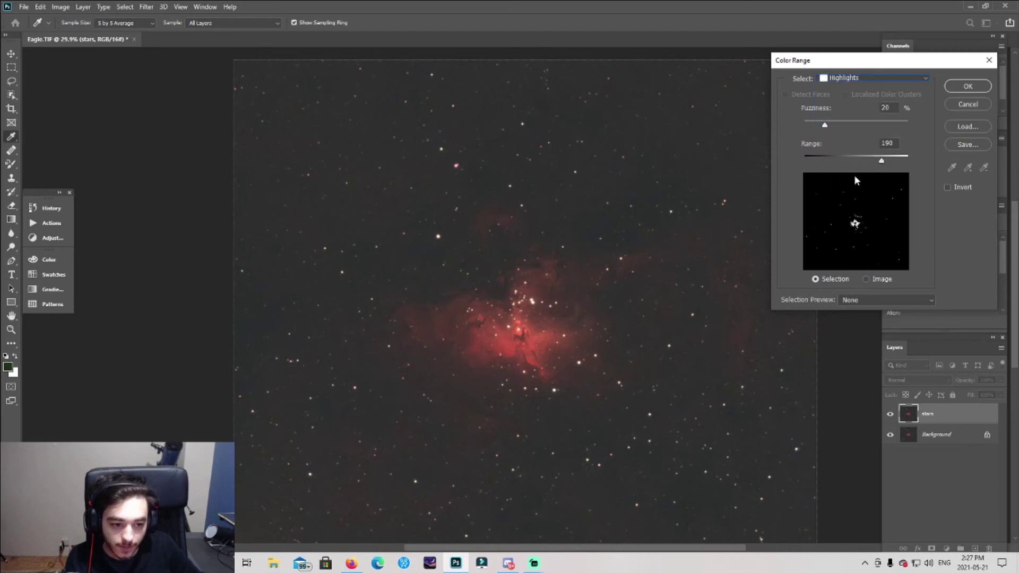
{"action": "left_click_drag", "start_coordinate": [835, 126], "coordinate": [826, 129]}
{"action": "left_click_drag", "start_coordinate": [882, 163], "coordinate": [858, 166]}
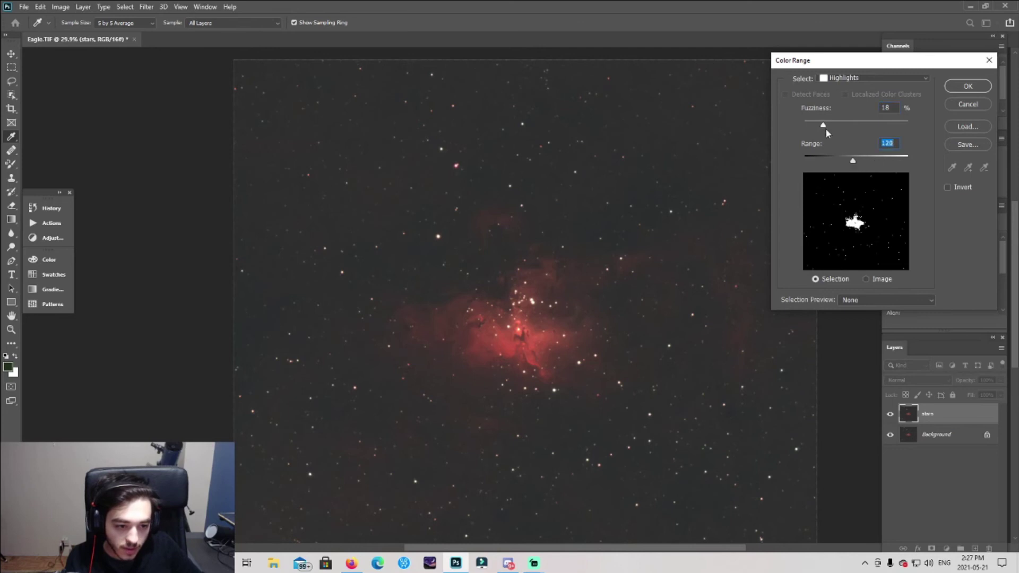
{"action": "mouse_move", "coordinate": [825, 127]}
{"action": "left_mouse_down"}
{"action": "mouse_move", "coordinate": [862, 127]}
{"action": "mouse_move", "coordinate": [827, 127]}
{"action": "left_mouse_up"}
Accept the highlights selection and lasso the bright nebula core out of it
{"action": "left_click", "coordinate": [968, 86]}
{"action": "key", "text": "z"}
{"action": "left_click", "coordinate": [545, 361]}
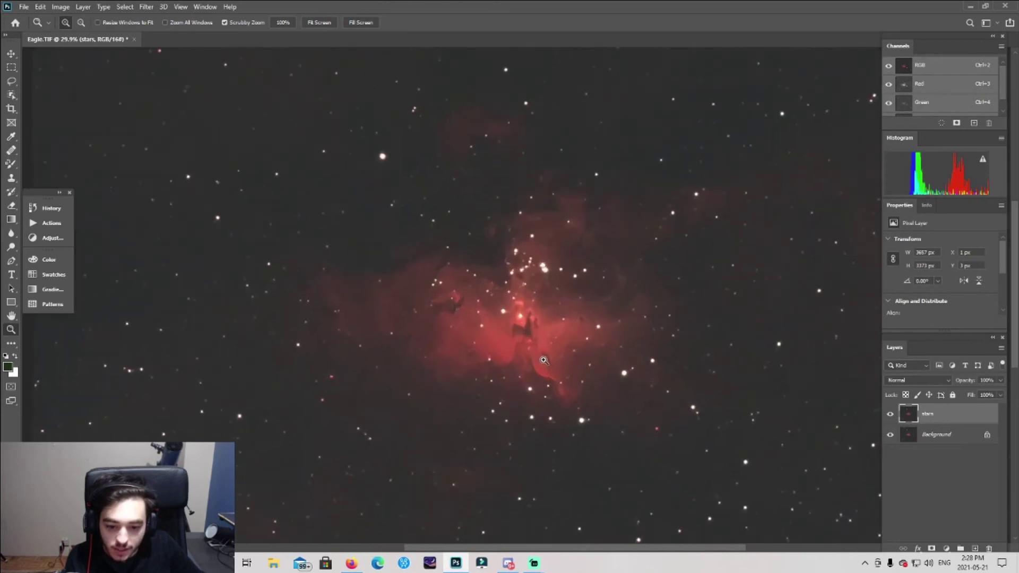
{"action": "left_click", "coordinate": [12, 81]}
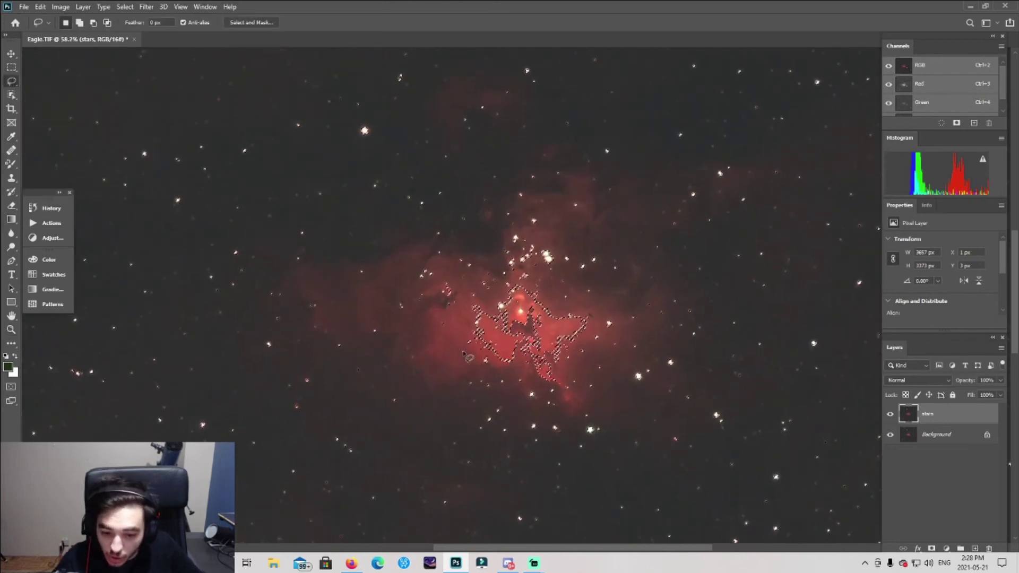
{"action": "mouse_move", "coordinate": [482, 296]}
{"action": "left_mouse_down"}
{"action": "mouse_move", "coordinate": [531, 392]}
{"action": "mouse_move", "coordinate": [595, 344]}
{"action": "left_mouse_up"}
{"action": "left_click_drag", "start_coordinate": [484, 297], "coordinate": [482, 296]}
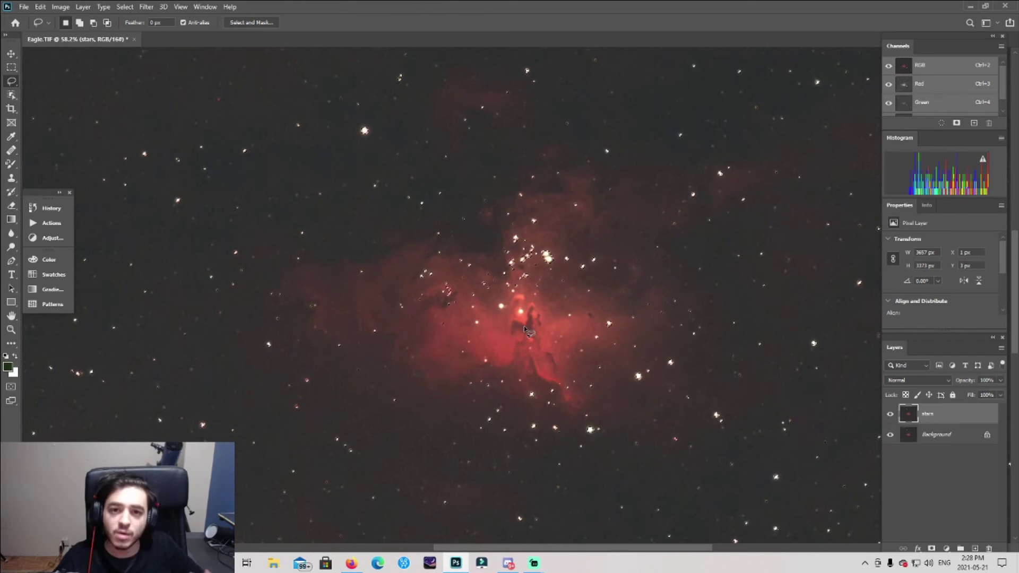
{"action": "left_click", "coordinate": [10, 329]}
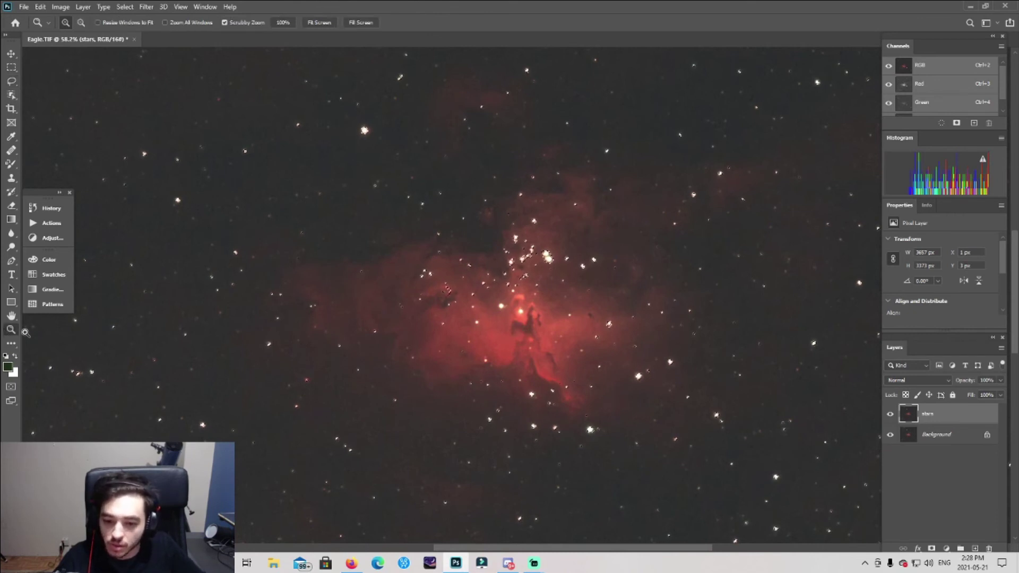
{"action": "left_click_drag", "start_coordinate": [545, 345], "coordinate": [535, 345]}
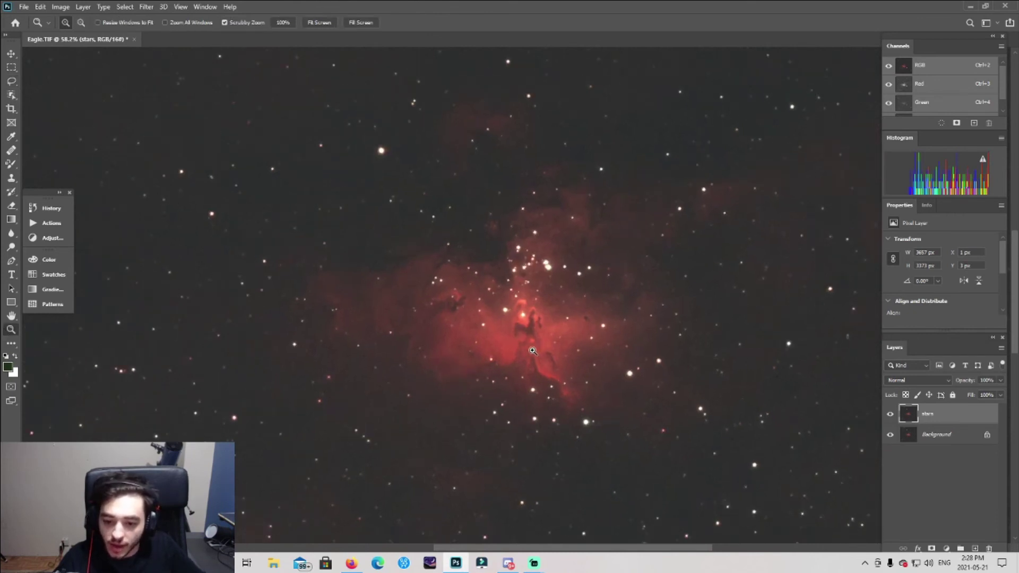
Expand the star selection by 2 pixels
{"action": "left_click", "coordinate": [128, 7]}
{"action": "mouse_move", "coordinate": [144, 161]}
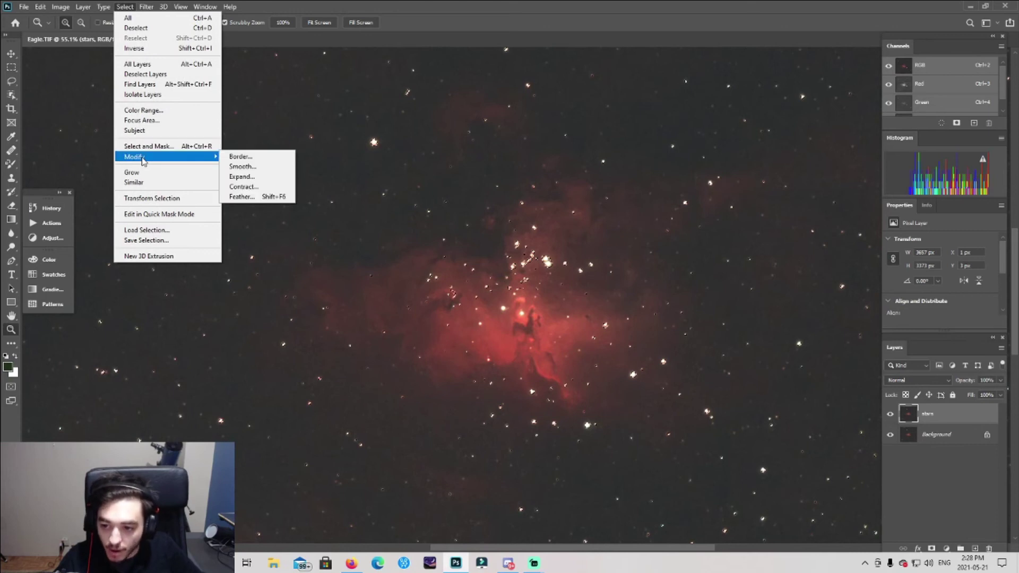
{"action": "left_click", "coordinate": [256, 176]}
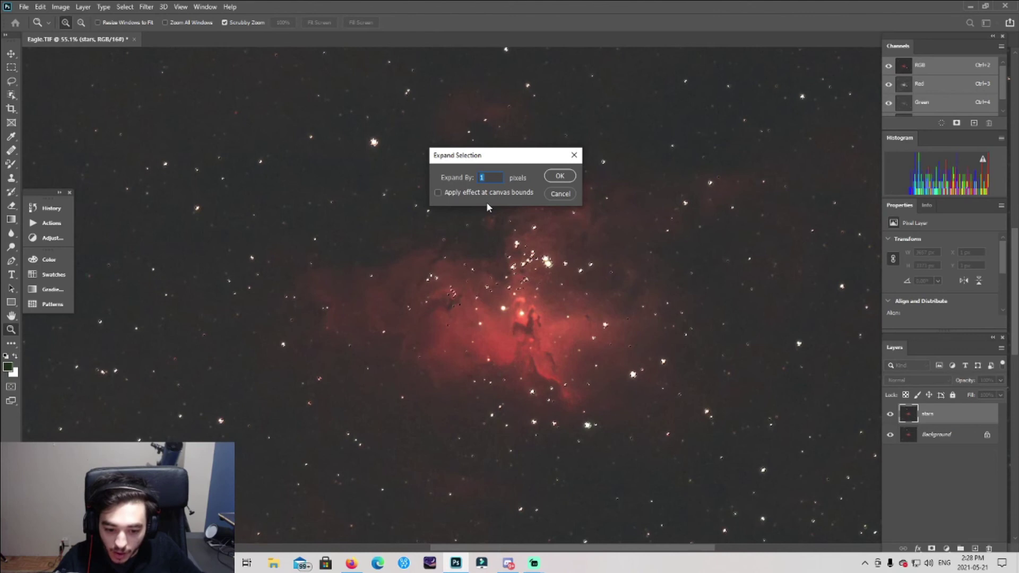
{"action": "type", "text": "2"}
{"action": "left_click", "coordinate": [561, 176]}
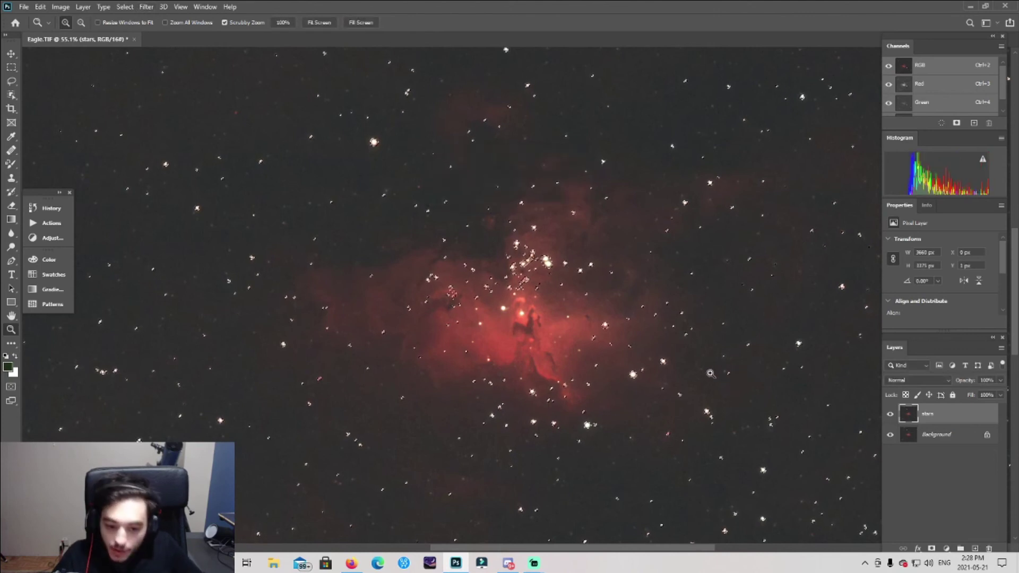
{"action": "left_click_drag", "start_coordinate": [611, 387], "coordinate": [655, 387]}
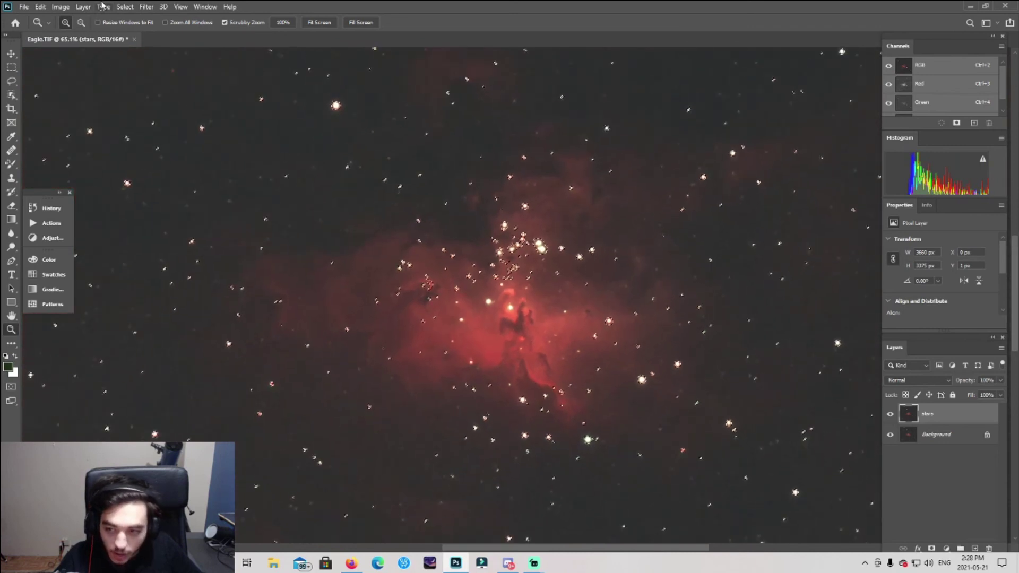
Feather the star selection by 2 pixels
{"action": "left_click", "coordinate": [125, 7]}
{"action": "mouse_move", "coordinate": [170, 161]}
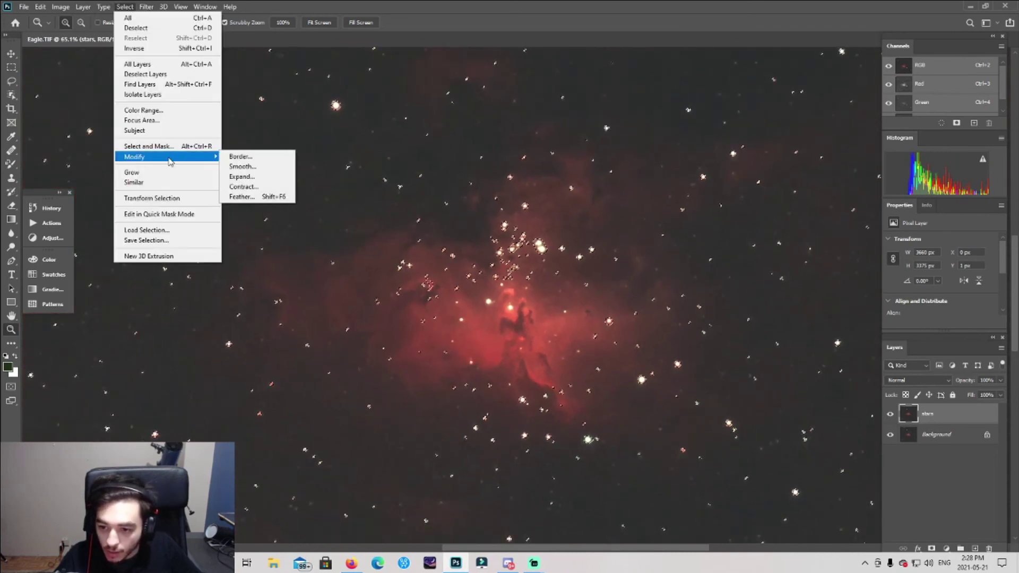
{"action": "left_click", "coordinate": [249, 198]}
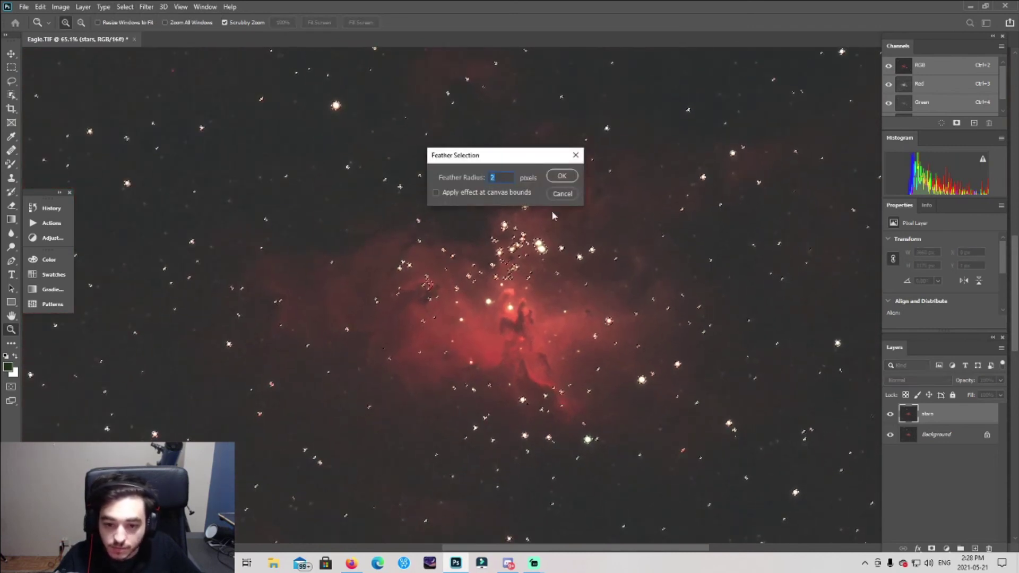
{"action": "left_click", "coordinate": [562, 177]}
{"action": "left_click_drag", "start_coordinate": [577, 321], "coordinate": [586, 326]}
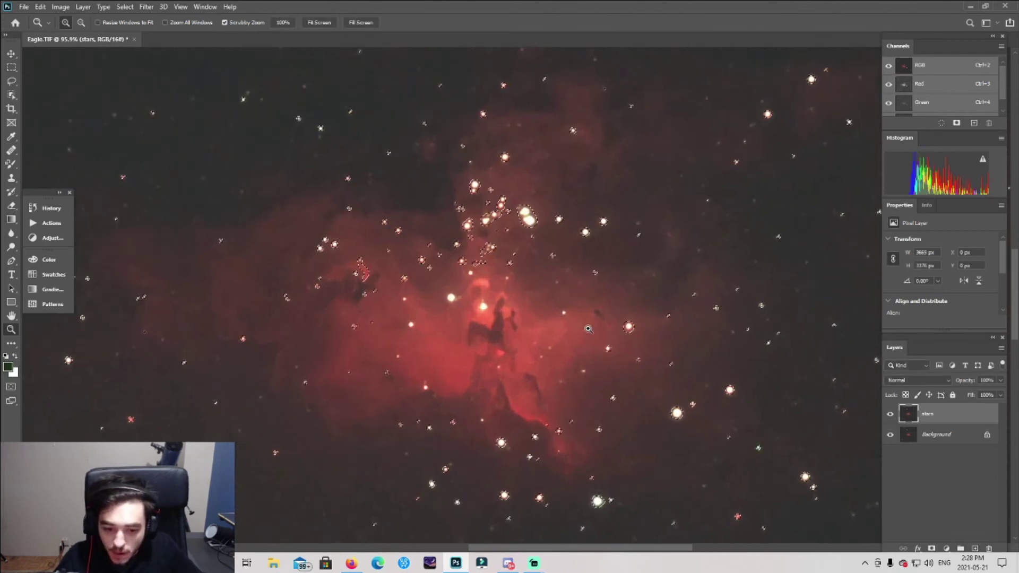
Apply a 1.1 px Minimum filter with Roundness to shrink the stars
{"action": "left_click", "coordinate": [131, 8]}
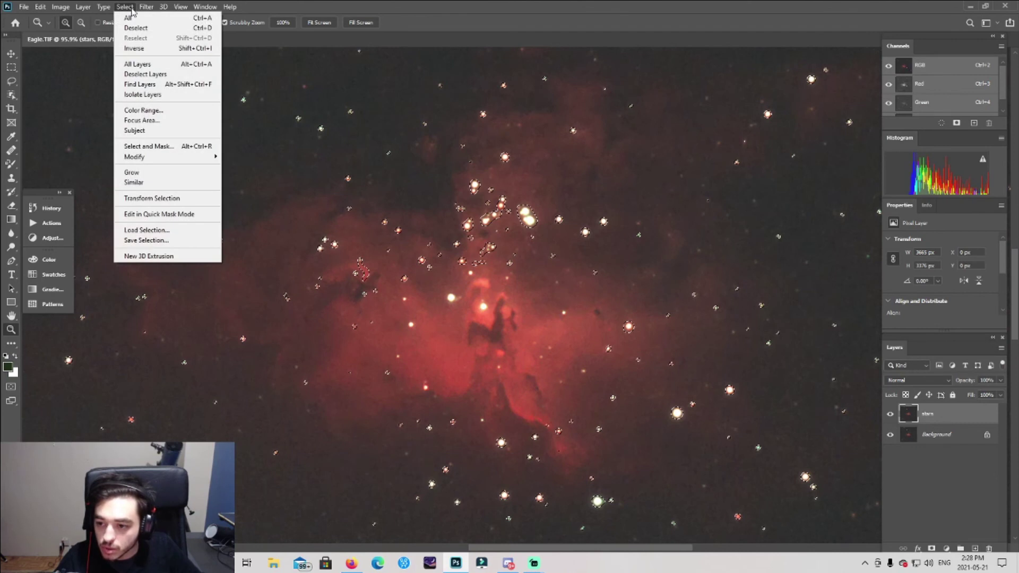
{"action": "mouse_move", "coordinate": [143, 10]}
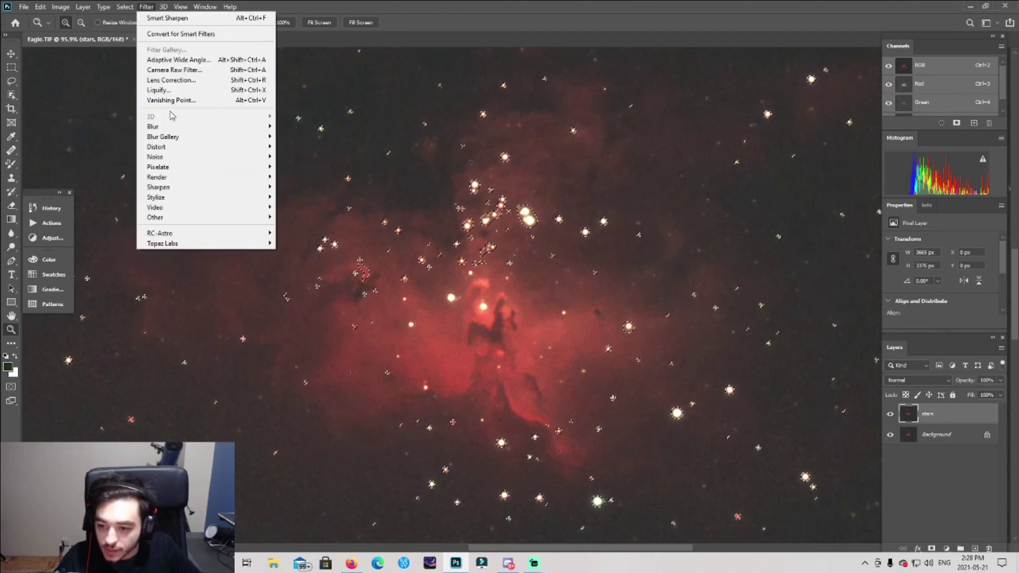
{"action": "mouse_move", "coordinate": [255, 218]}
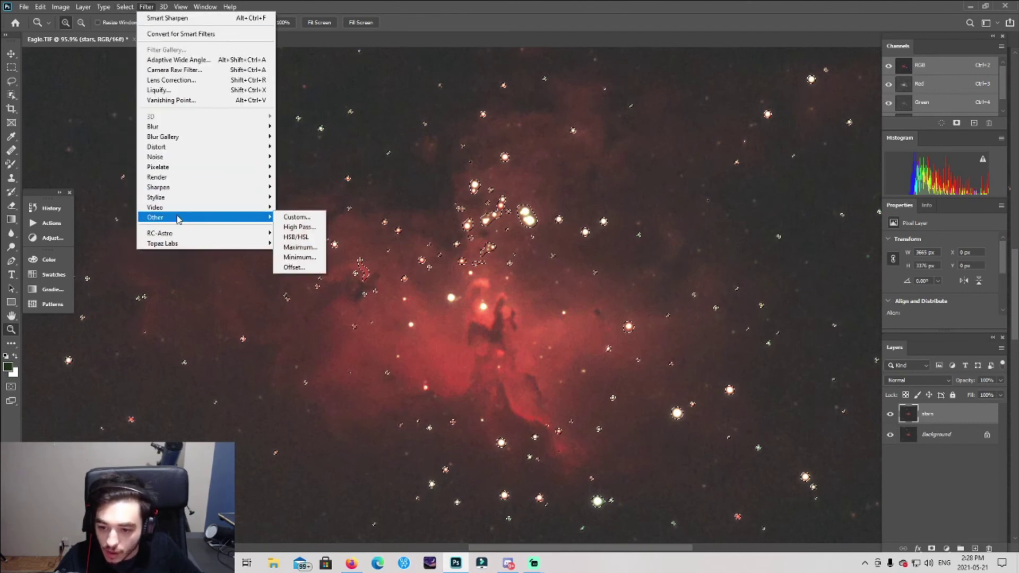
{"action": "left_click", "coordinate": [299, 257]}
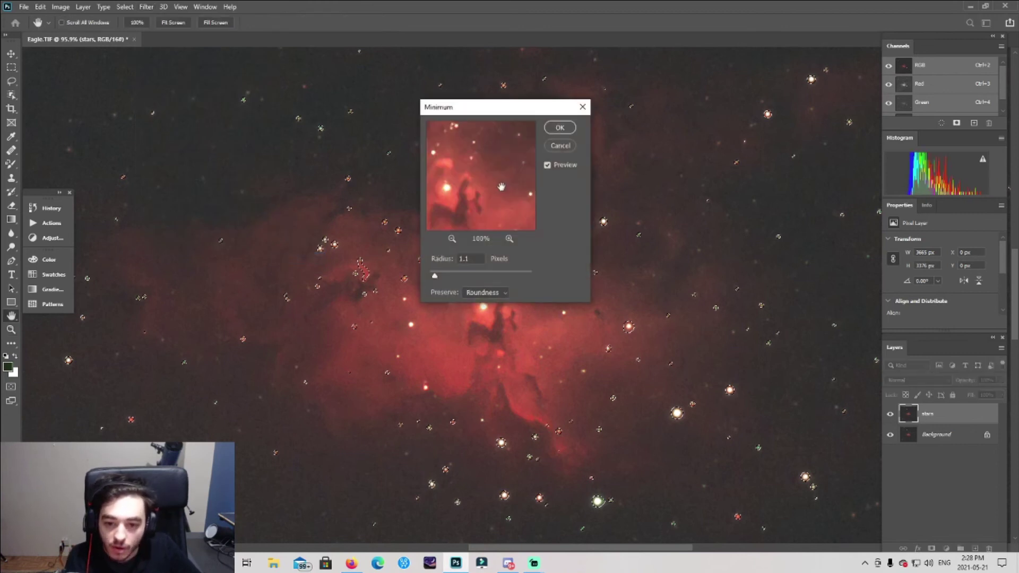
{"action": "left_click", "coordinate": [452, 239]}
{"action": "left_click", "coordinate": [451, 239]}
{"action": "left_click", "coordinate": [451, 238]}
{"action": "left_click", "coordinate": [452, 239]}
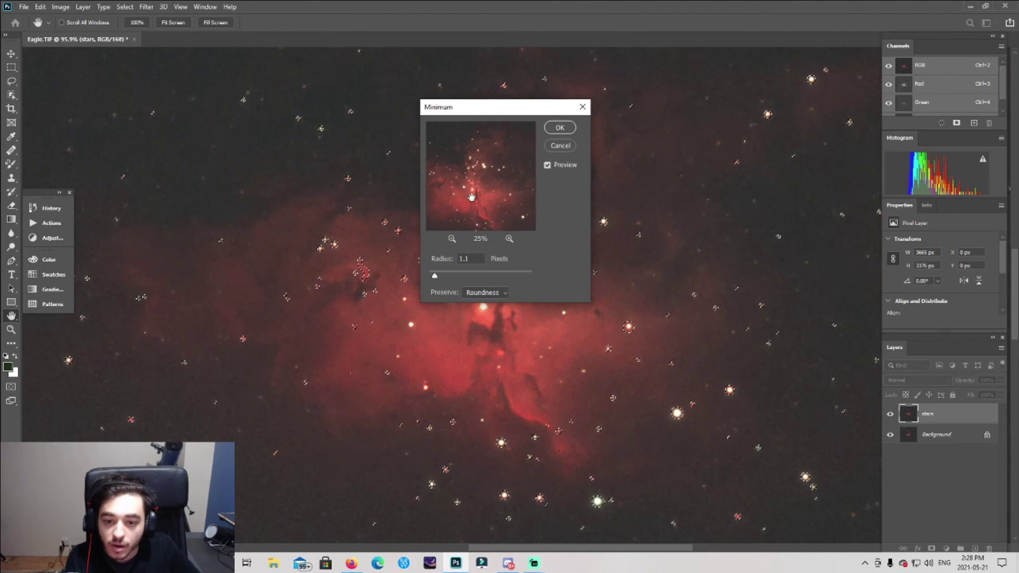
{"action": "key", "text": "Return"}
Deselect the star selection and zoom out to view the whole image
{"action": "key", "text": "z"}
{"action": "left_click", "coordinate": [125, 6]}
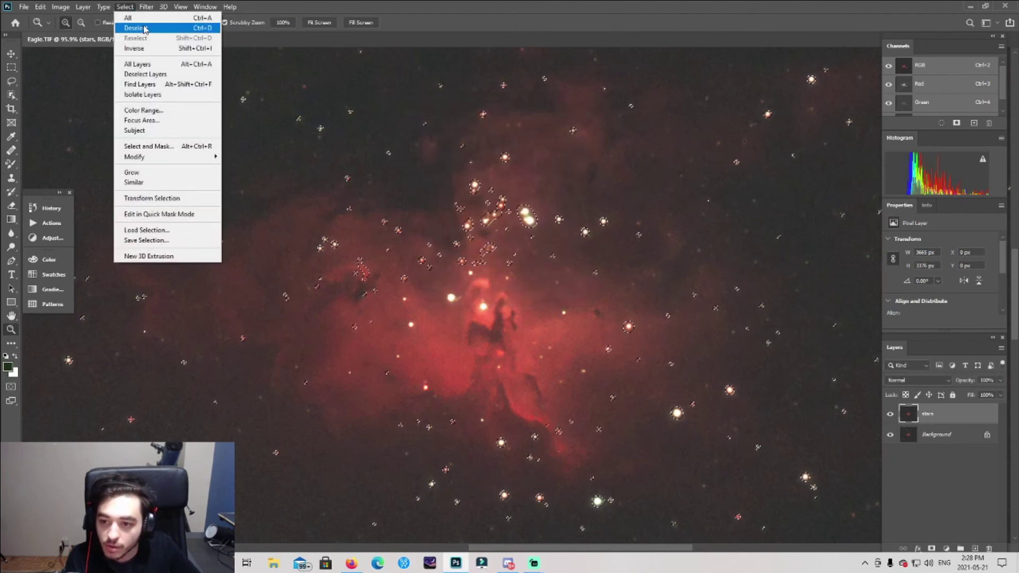
{"action": "left_click", "coordinate": [144, 30]}
{"action": "left_click", "coordinate": [483, 381], "text": "alt"}
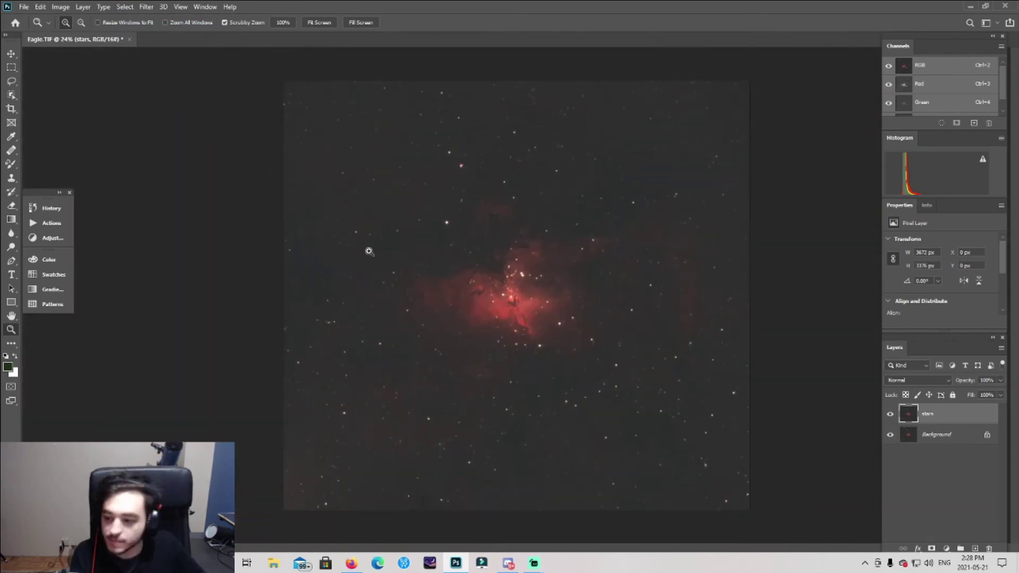
Compare the unshrunk-star state in History, then return to the latest shrunk-star result
{"action": "left_click", "coordinate": [35, 211]}
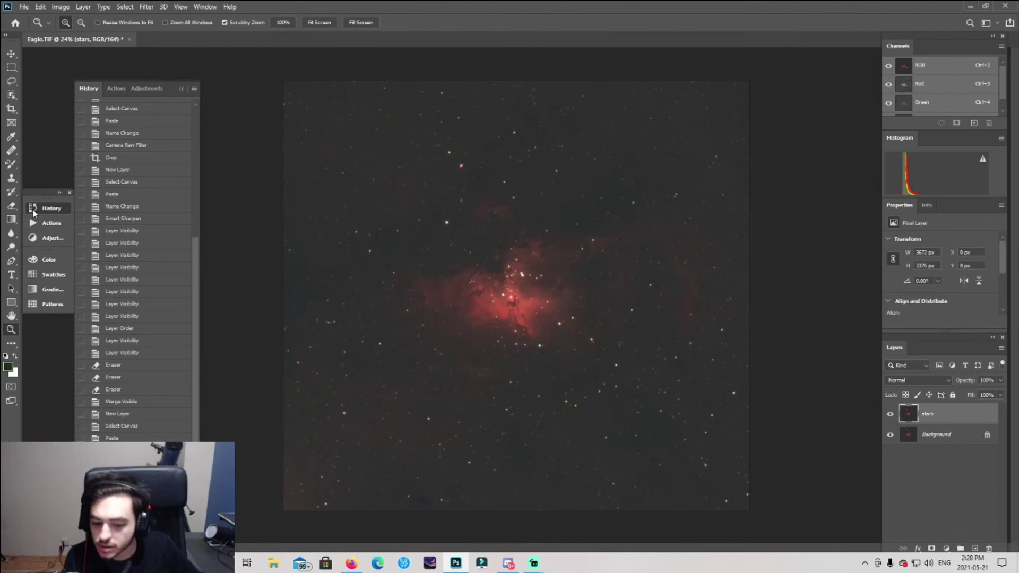
{"action": "key", "text": "ctrl+z"}
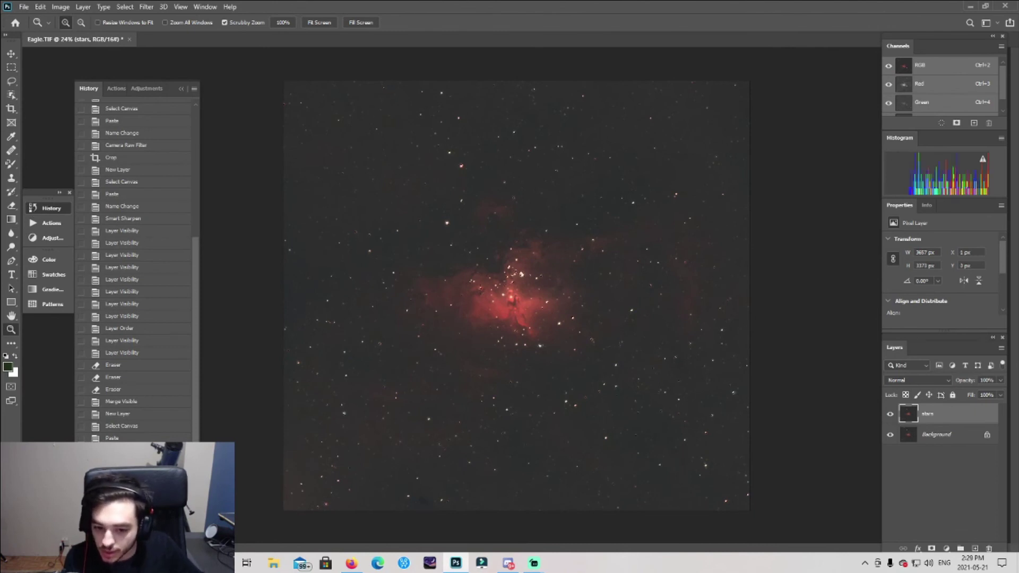
{"action": "left_click", "coordinate": [121, 438]}
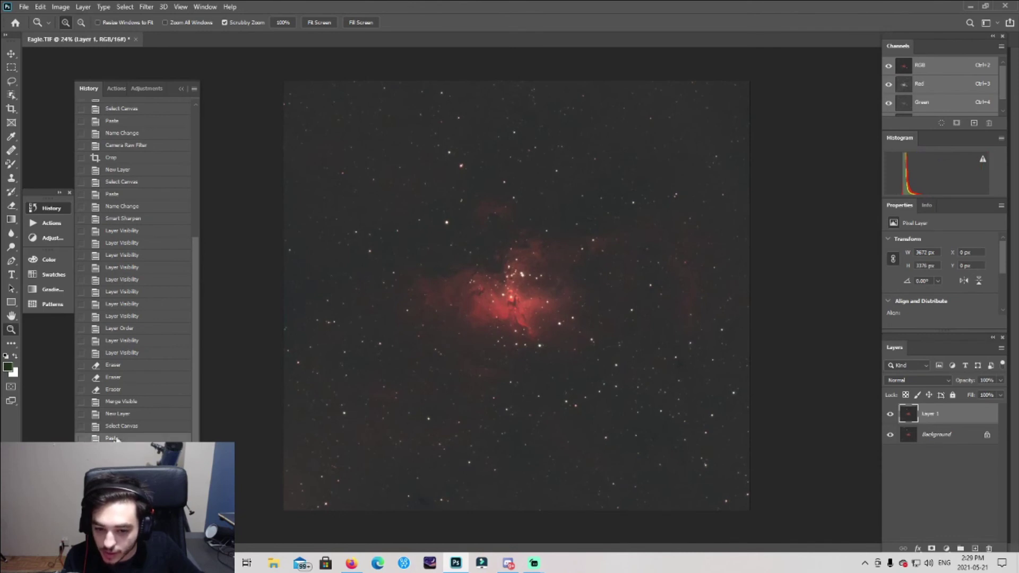
{"action": "key", "text": "ctrl+shift+z"}
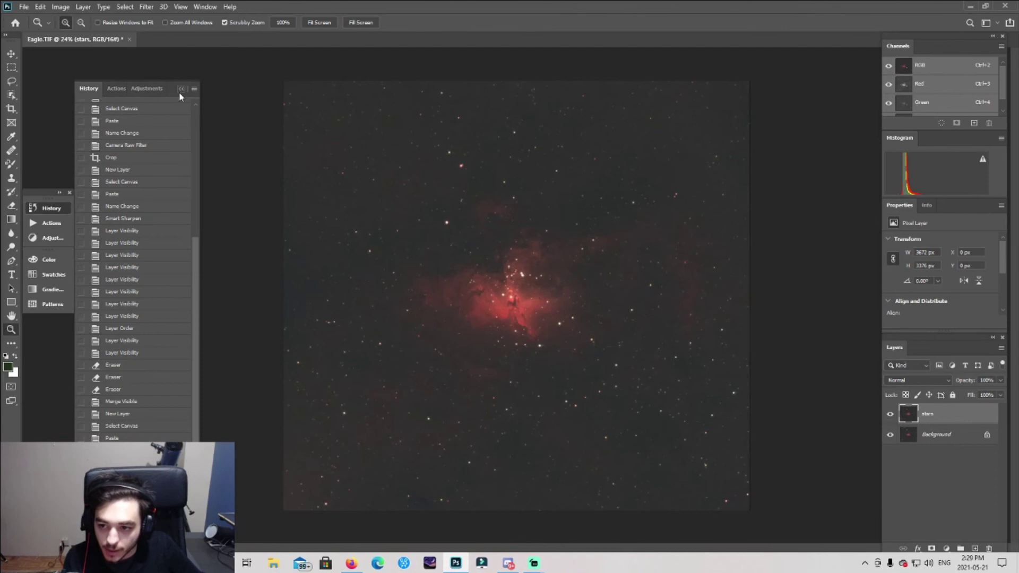
{"action": "left_click", "coordinate": [181, 88]}
{"action": "left_click_drag", "start_coordinate": [581, 338], "coordinate": [592, 341]}
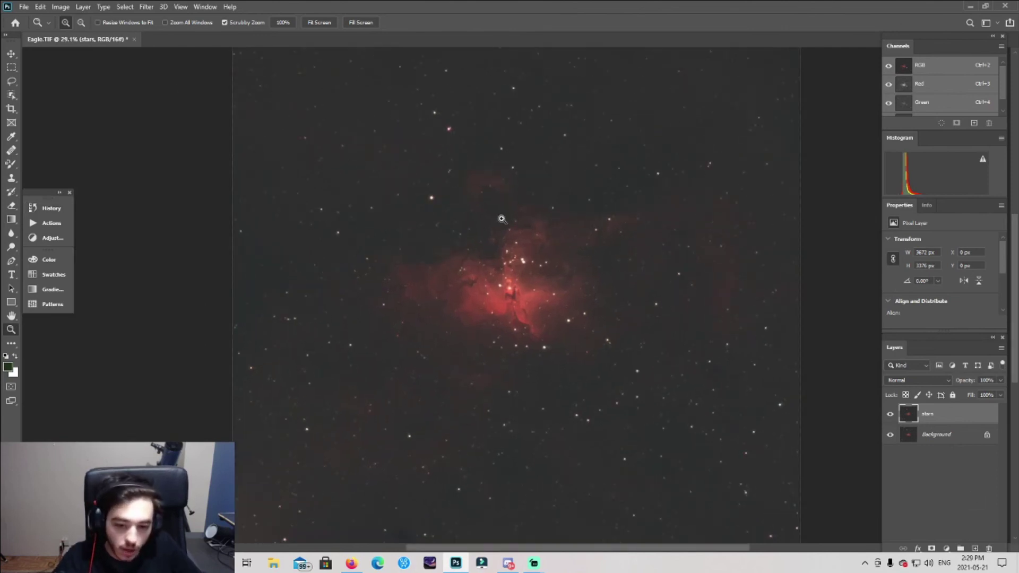
Inspect the Red, Green and Blue channels individually, enlarging the channel list to show Blue
{"action": "left_click", "coordinate": [930, 84]}
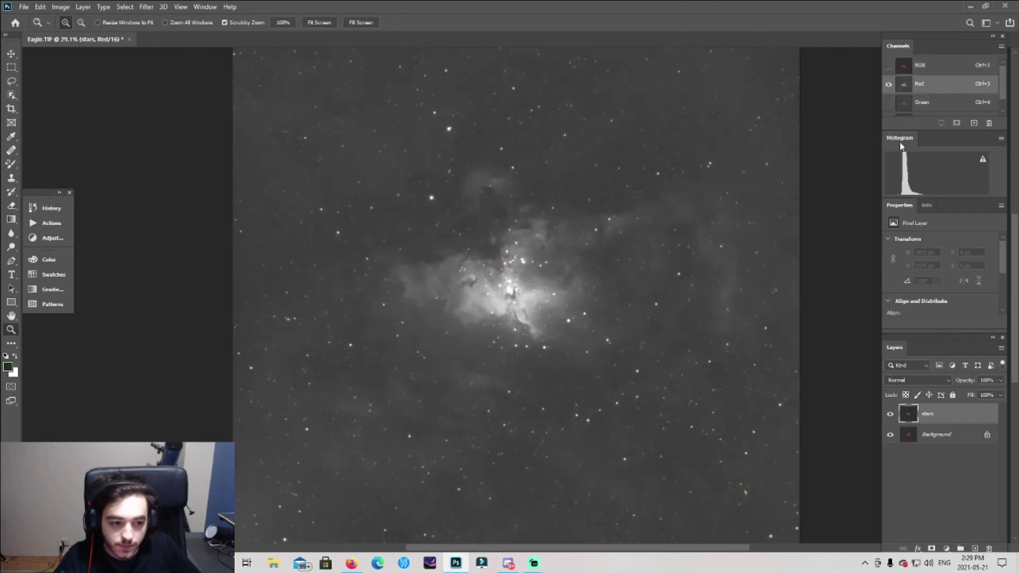
{"action": "left_click", "coordinate": [928, 104]}
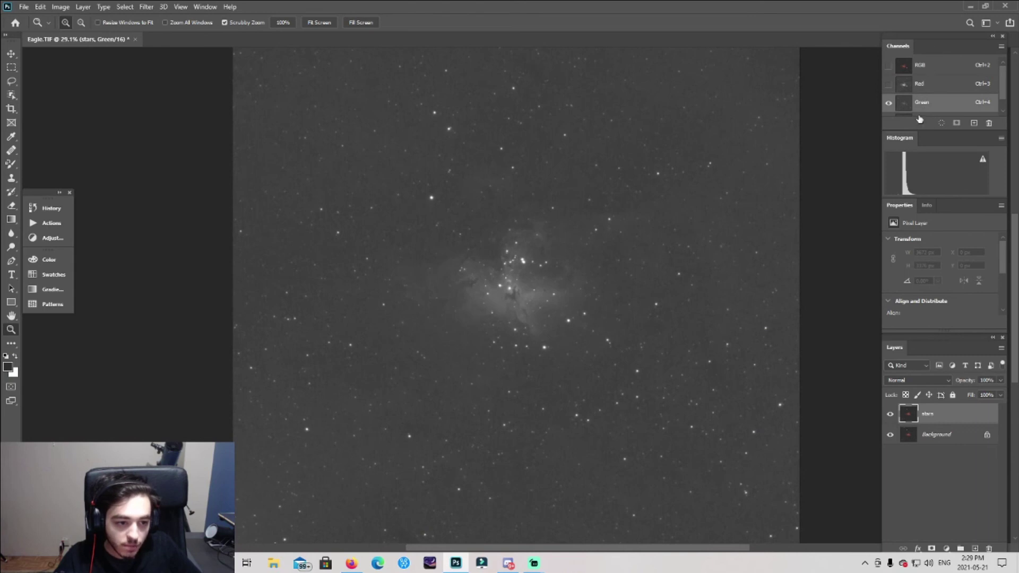
{"action": "left_click_drag", "start_coordinate": [926, 131], "coordinate": [923, 208]}
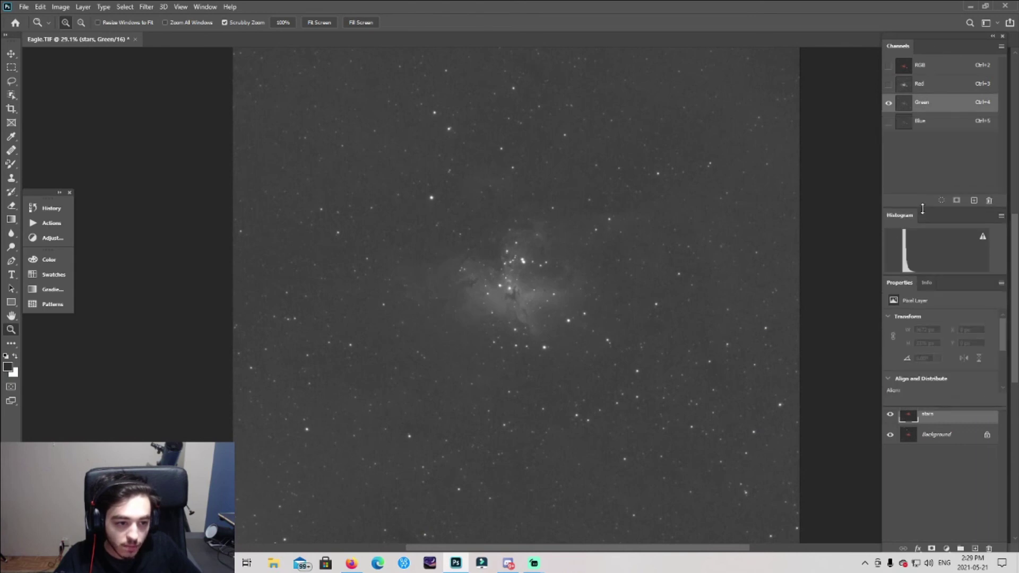
{"action": "left_click", "coordinate": [922, 122]}
{"action": "left_click", "coordinate": [922, 85]}
{"action": "left_click", "coordinate": [926, 103]}
{"action": "left_click", "coordinate": [928, 121]}
Step back through the channels and return to the RGB composite
{"action": "left_click", "coordinate": [933, 104]}
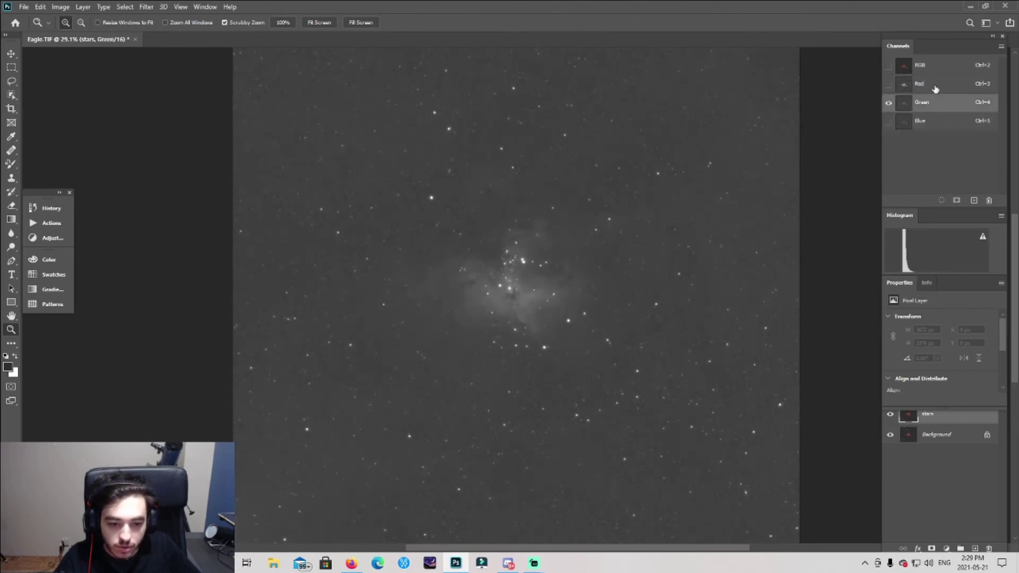
{"action": "left_click", "coordinate": [936, 85]}
{"action": "left_click", "coordinate": [936, 69]}
{"action": "left_click", "coordinate": [932, 88]}
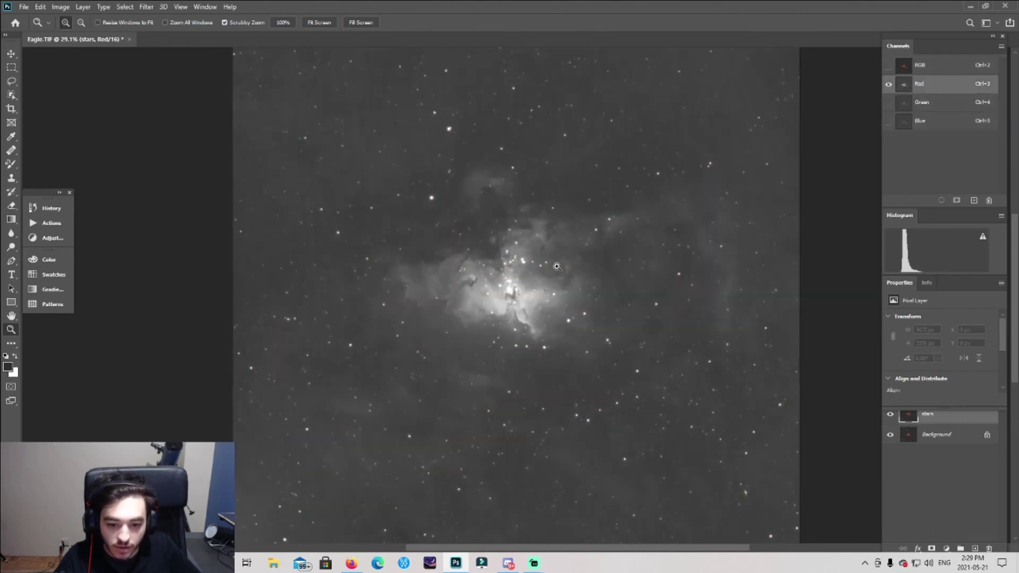
{"action": "scroll", "coordinate": [558, 266], "scroll_direction": "down", "scroll_amount": 2}
{"action": "left_click", "coordinate": [922, 72]}
{"action": "scroll", "coordinate": [600, 287], "scroll_direction": "up", "scroll_amount": 2}
{"action": "scroll", "coordinate": [598, 292], "scroll_direction": "up", "scroll_amount": 1}
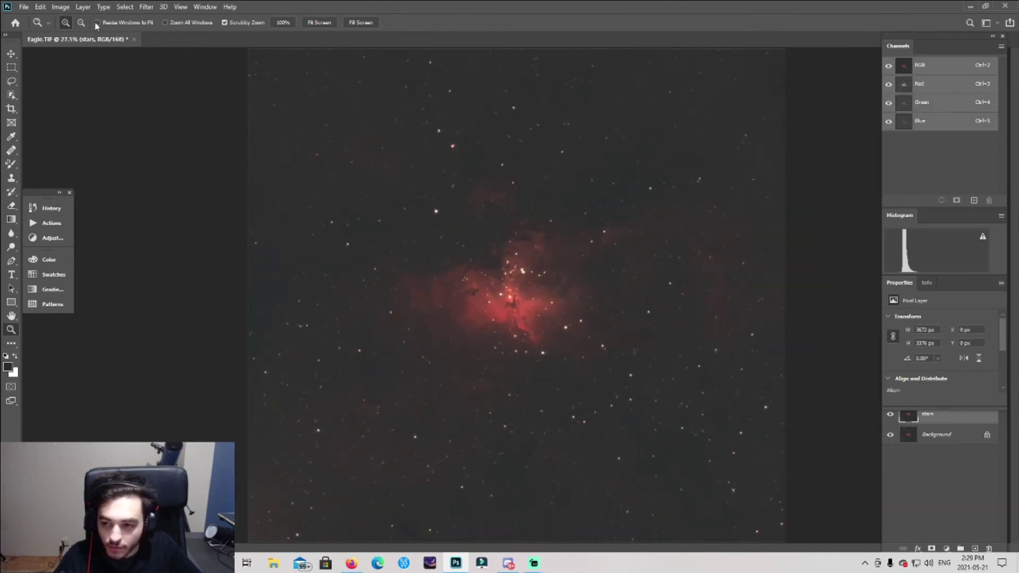
Stamp the visible image onto a new layer above stars and name it 'colour'
{"action": "left_click", "coordinate": [144, 7]}
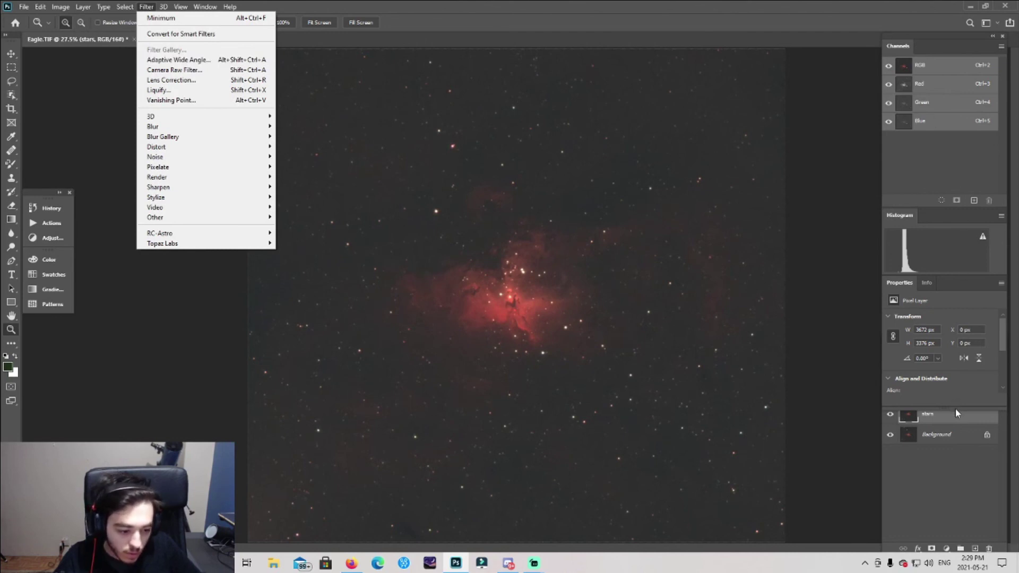
{"action": "left_click", "coordinate": [926, 212]}
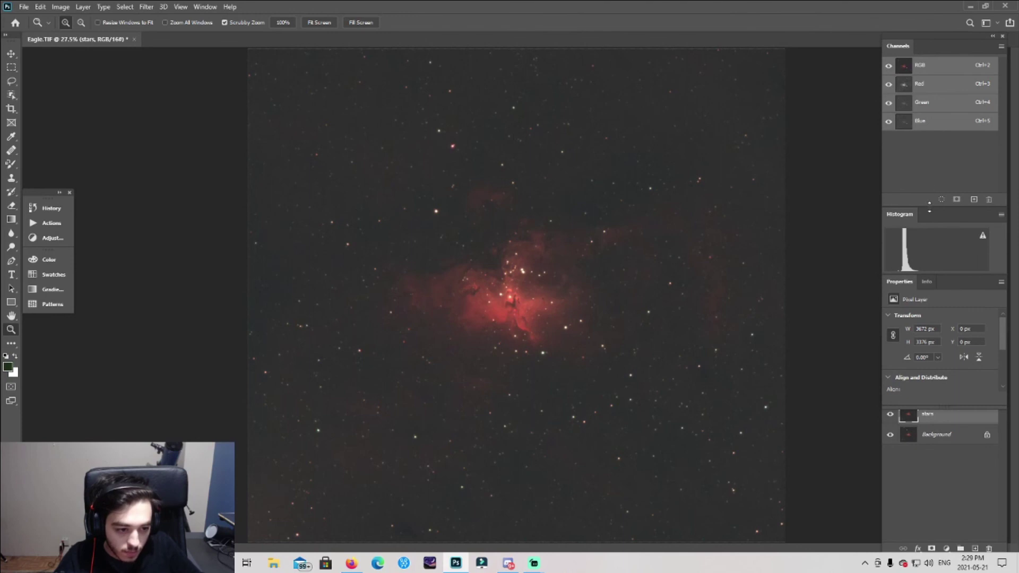
{"action": "left_click_drag", "start_coordinate": [929, 207], "coordinate": [926, 175]}
{"action": "left_click", "coordinate": [975, 548]}
{"action": "left_click", "coordinate": [934, 434]}
{"action": "left_click", "coordinate": [909, 434], "text": "ctrl"}
{"action": "key", "text": "ctrl+d"}
{"action": "left_click", "coordinate": [909, 413]}
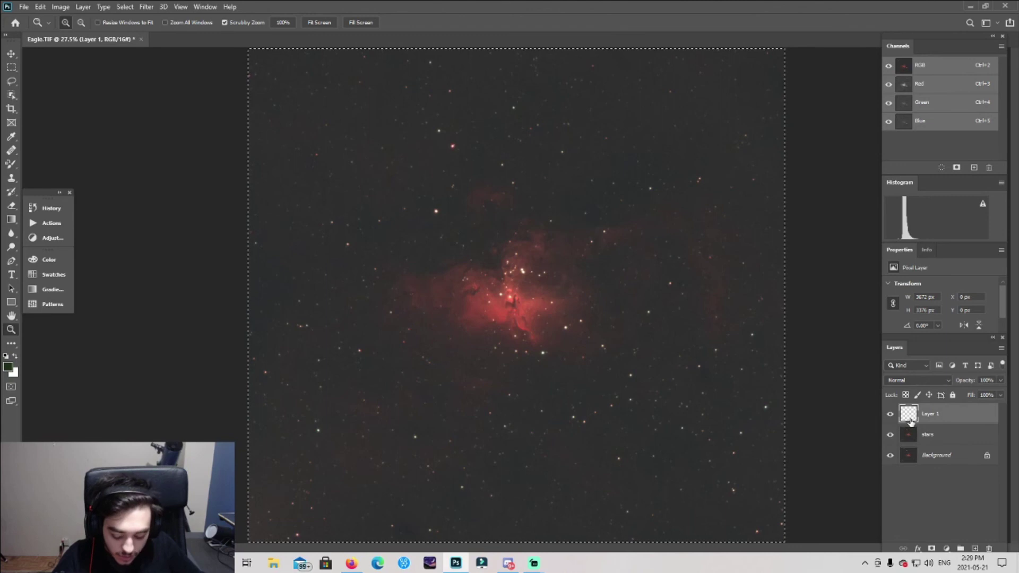
{"action": "key", "text": "ctrl+alt+shift+e"}
{"action": "double_click", "coordinate": [930, 413]}
{"action": "type", "text": "colour"}
{"action": "key", "text": "Return"}
In the Camera Raw Filter, raise HSL Luminance Reds to +50 and apply
{"action": "left_click", "coordinate": [139, 10]}
{"action": "left_click", "coordinate": [157, 70]}
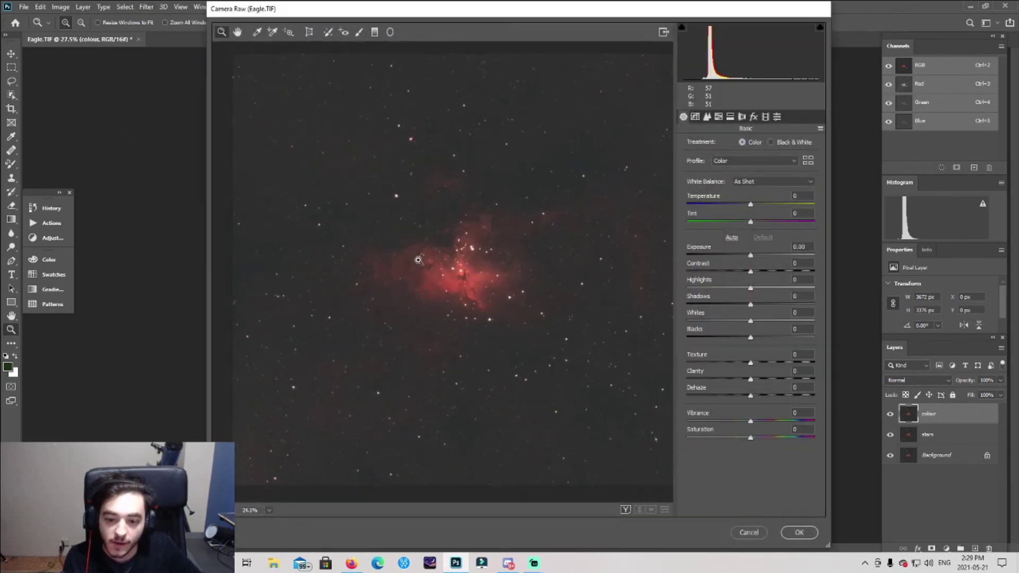
{"action": "left_click", "coordinate": [708, 117]}
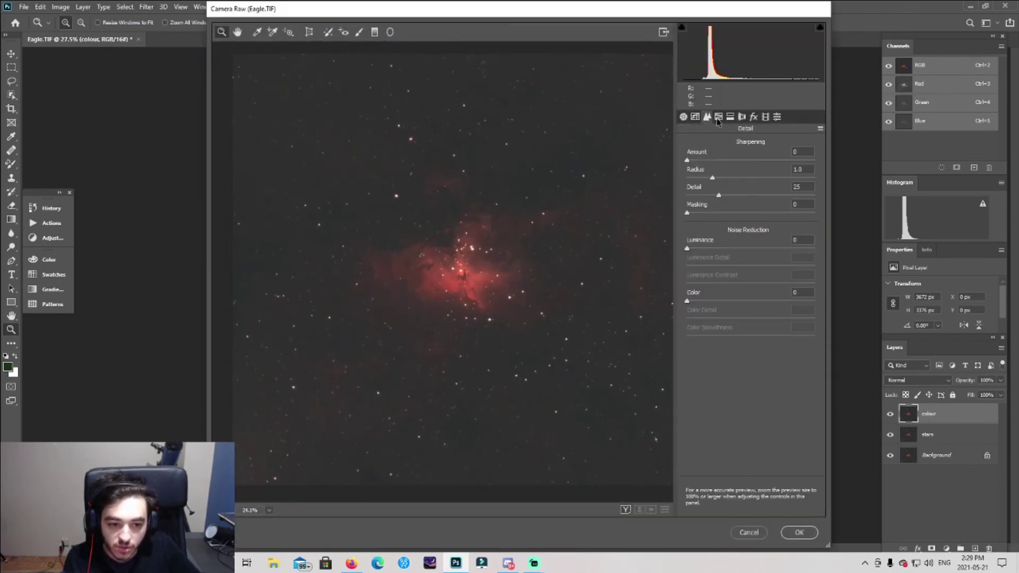
{"action": "left_click", "coordinate": [719, 118]}
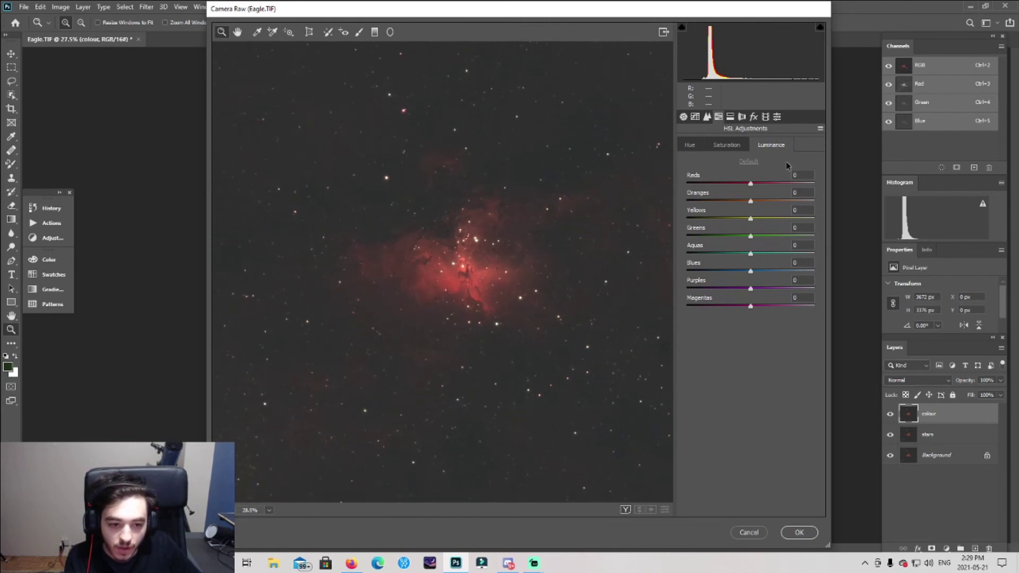
{"action": "left_click_drag", "start_coordinate": [752, 184], "coordinate": [795, 181]}
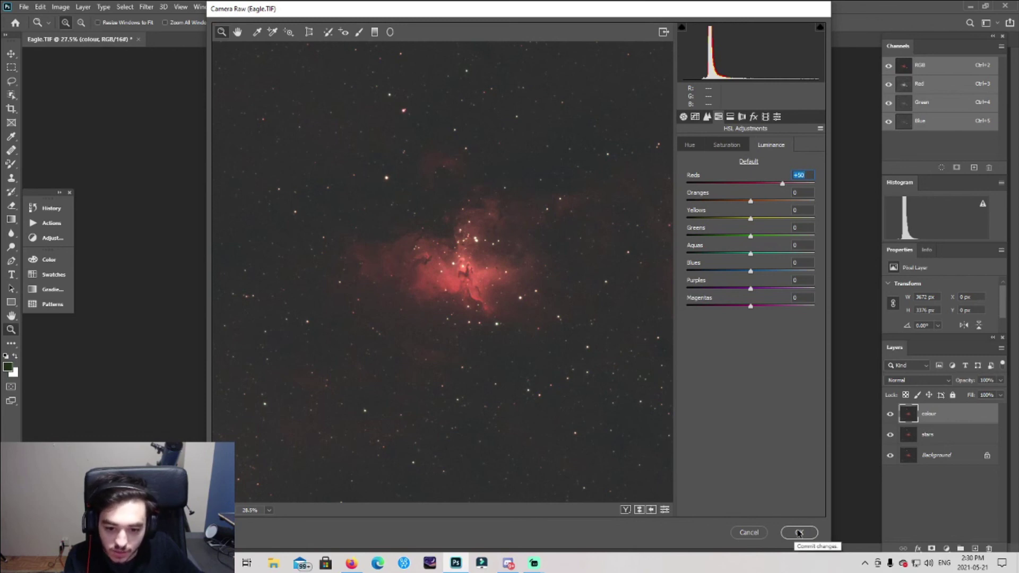
{"action": "left_click", "coordinate": [799, 533]}
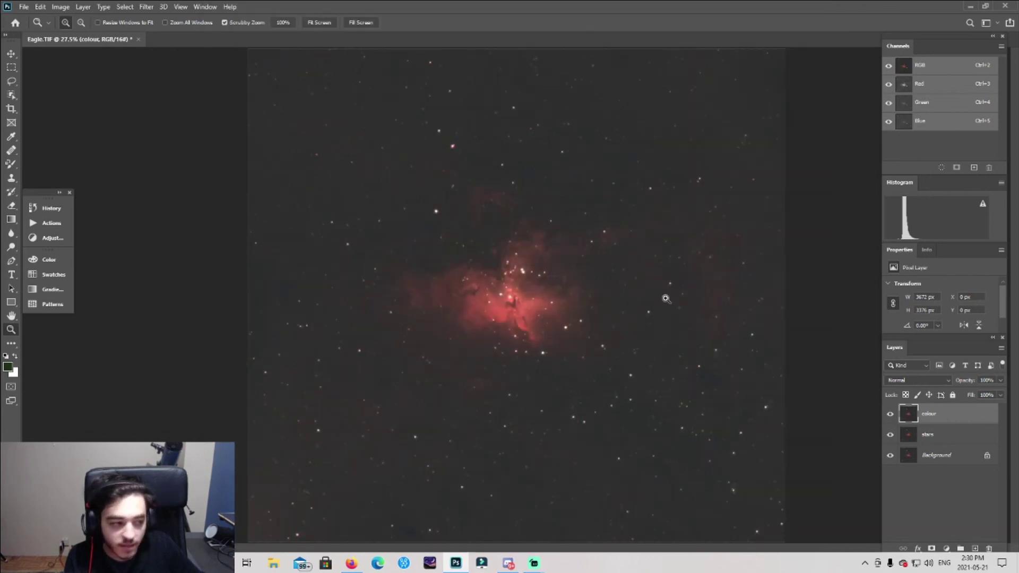
{"action": "left_click", "coordinate": [540, 308]}
{"action": "left_click", "coordinate": [540, 309]}
{"action": "left_click_drag", "start_coordinate": [544, 315], "coordinate": [525, 312]}
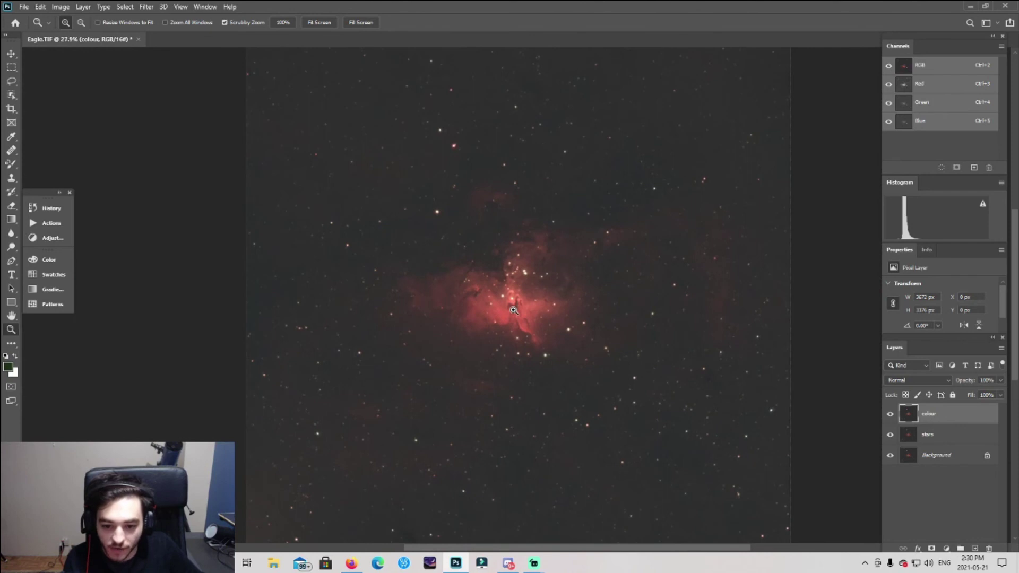
{"action": "left_click_drag", "start_coordinate": [442, 310], "coordinate": [500, 340]}
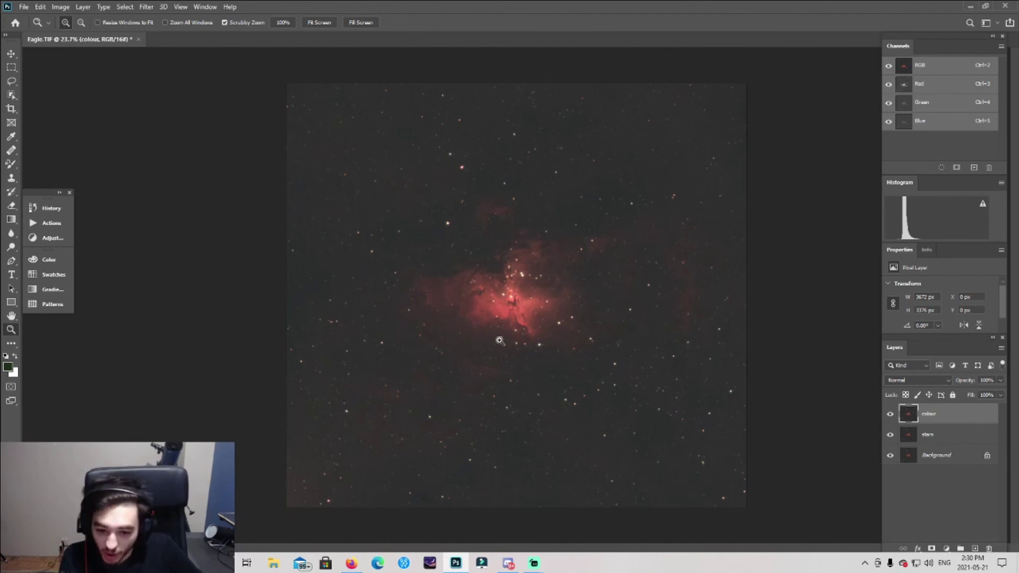
{"action": "left_click", "coordinate": [499, 340]}
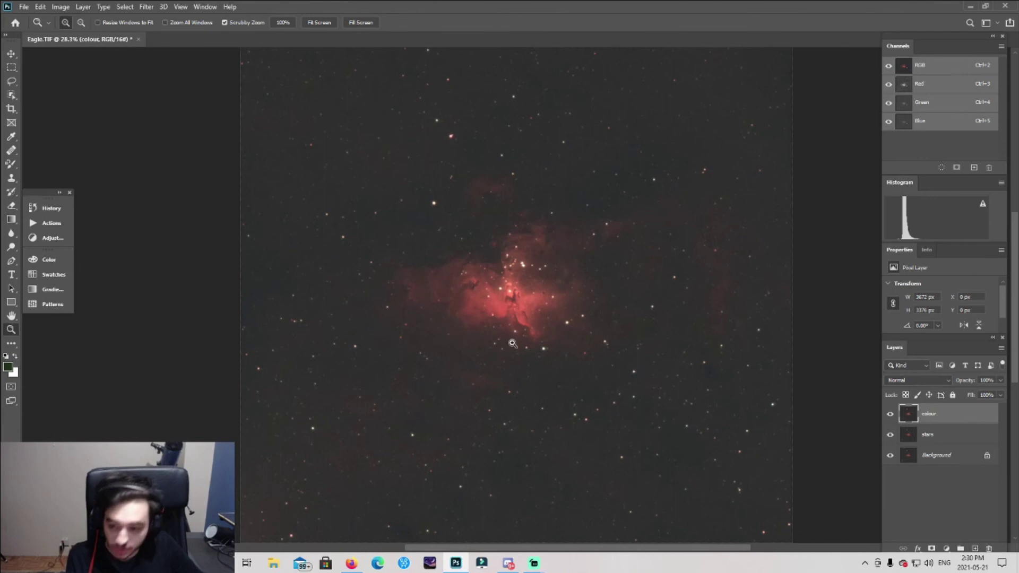
{"action": "left_click", "coordinate": [466, 310]}
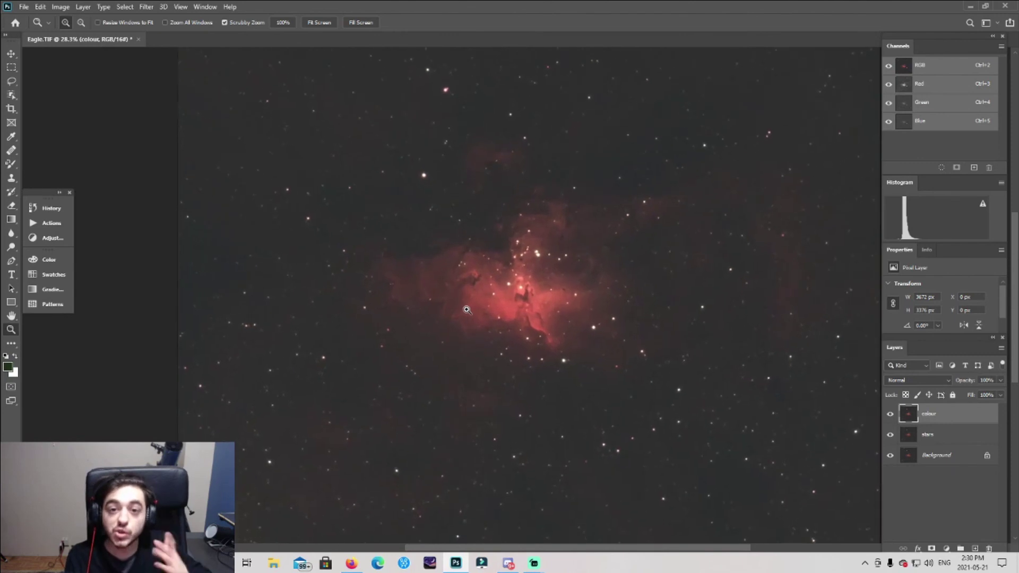
{"action": "left_click", "coordinate": [498, 358], "text": "alt"}
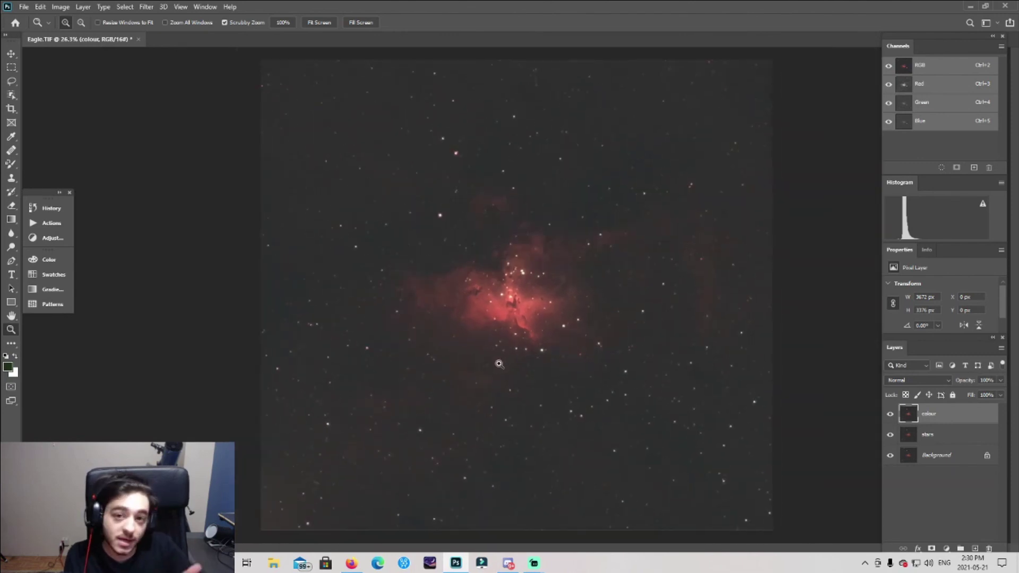